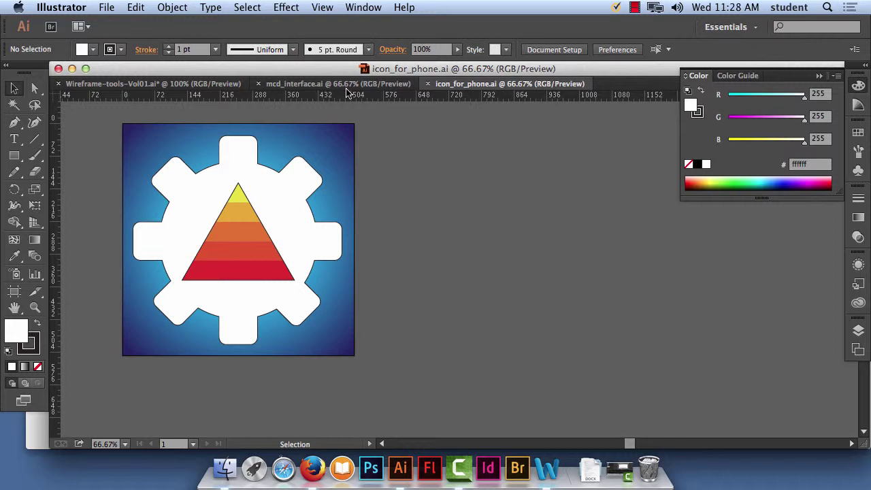
Open artboard editing from the document setup and rename the artboard as "1 x icon".
left_click(108, 7)
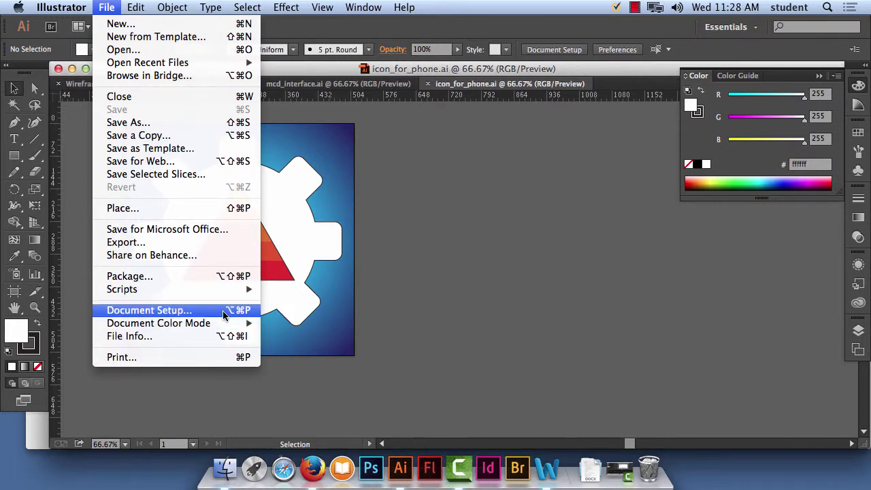
left_click(224, 313)
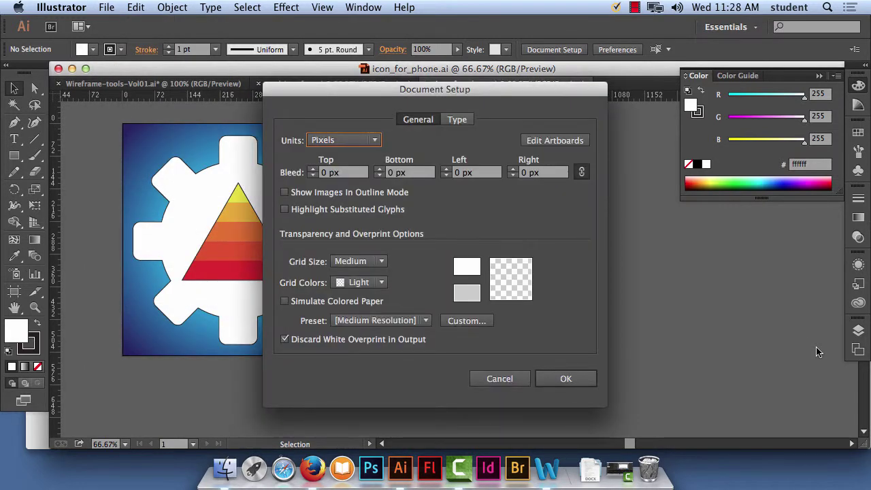
left_click(570, 141)
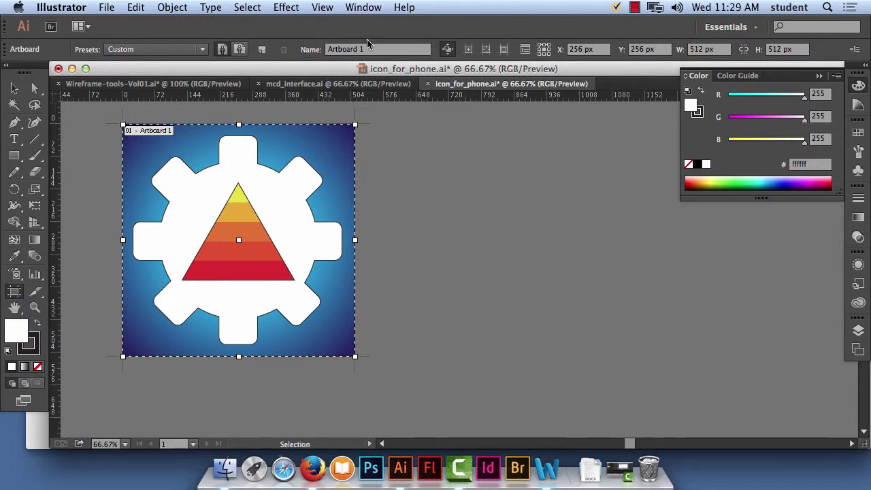
left_click(373, 49)
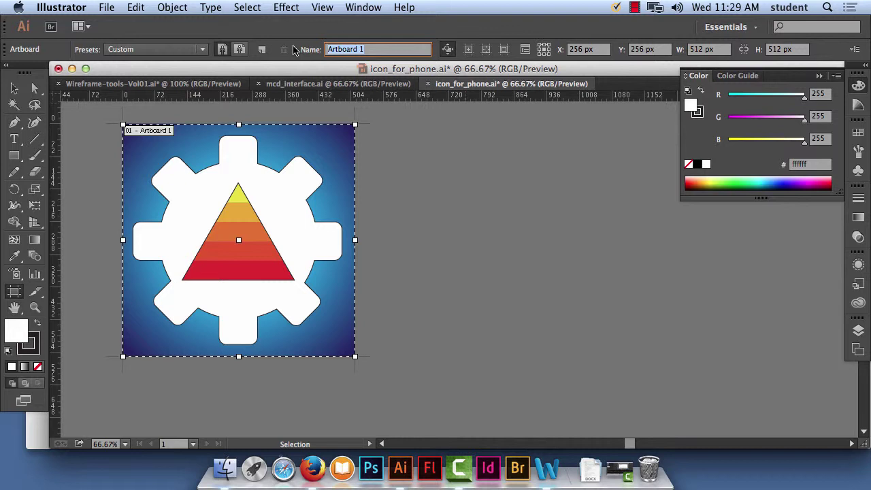
type("1 x ")
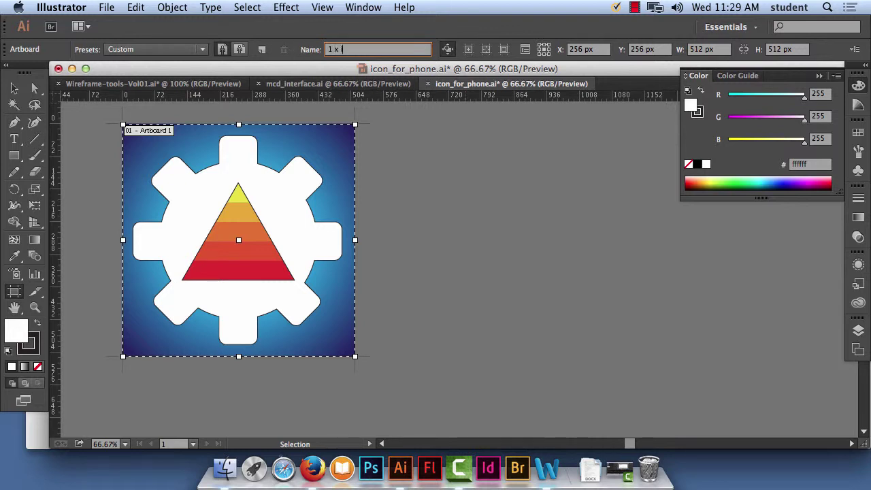
type("icon")
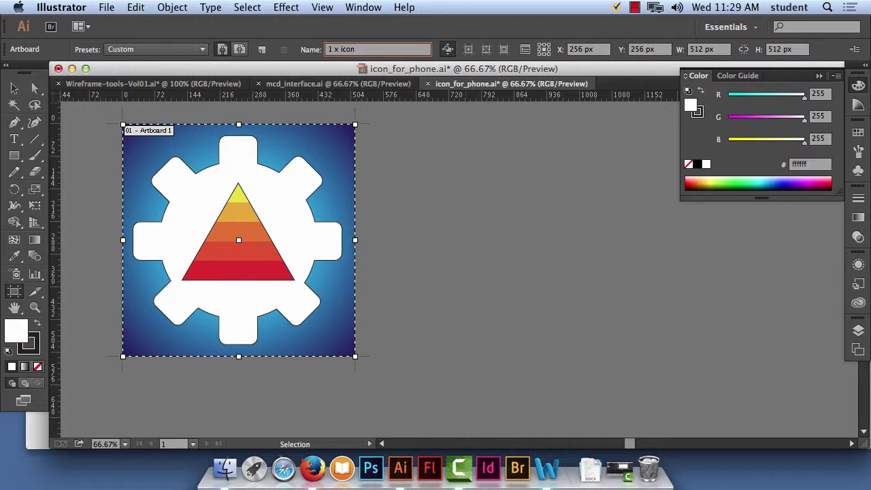
left_click(704, 49)
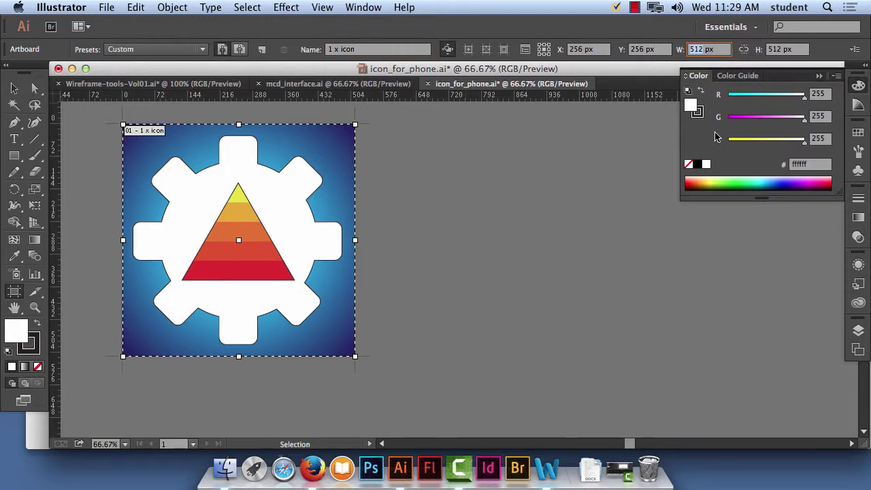
Switch to Firefox and look through Apple's table of custom icon and image sizes, including the iPhone 4s column.
left_click(314, 467)
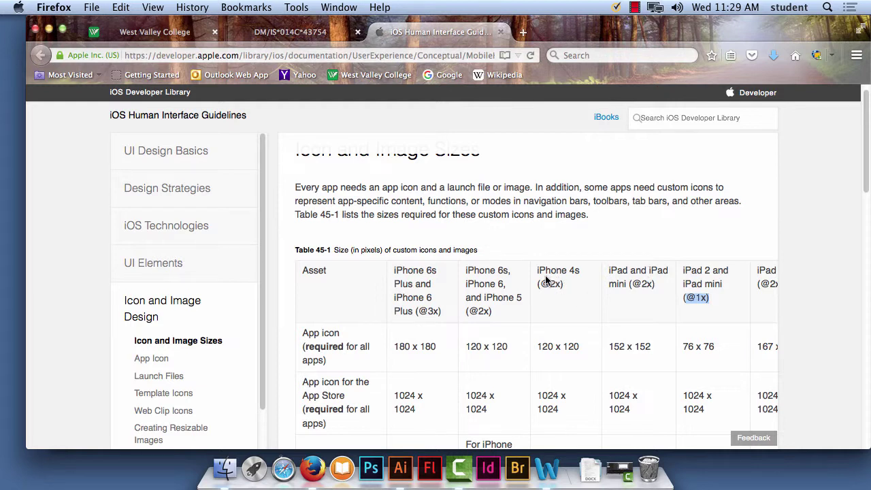
left_click_drag(538, 270, 587, 274)
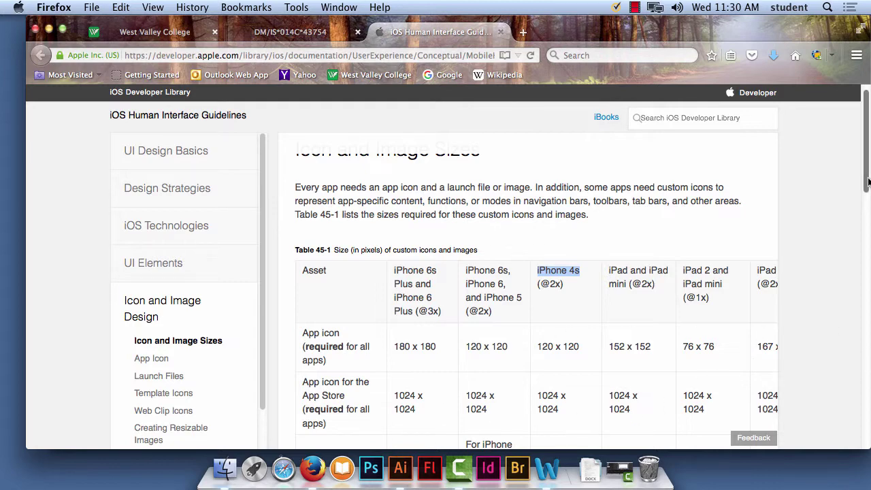
scroll(867, 203, "down", 3)
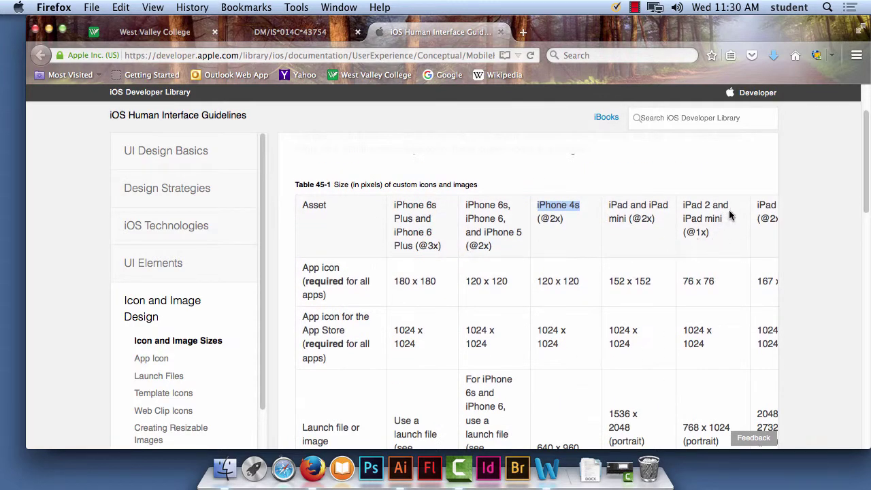
scroll(712, 327, "down", 12)
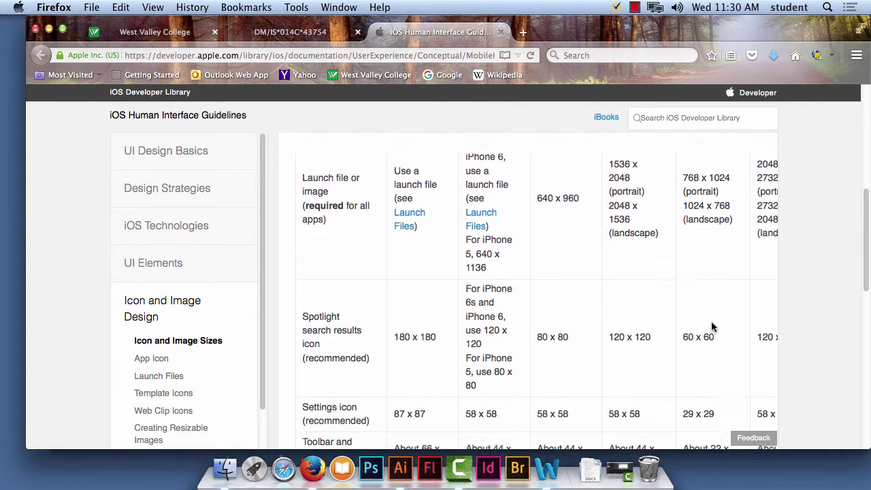
scroll(712, 327, "down", 15)
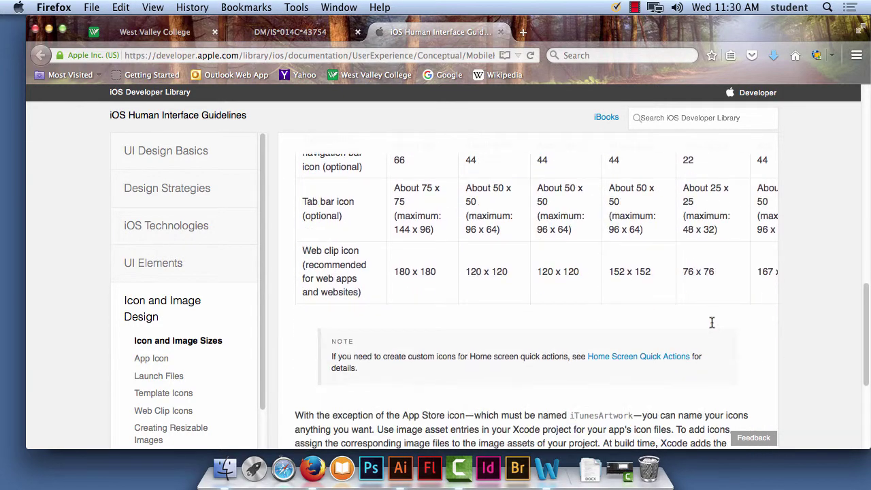
scroll(712, 322, "up", 1)
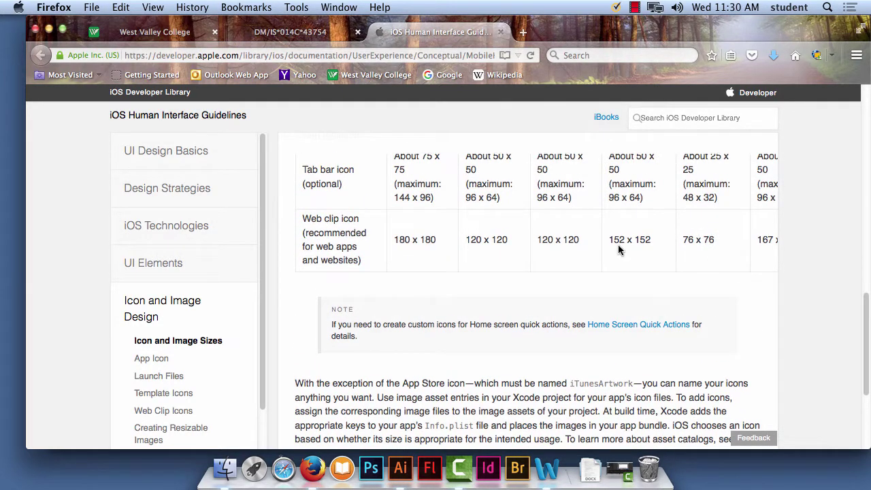
scroll(612, 340, "down", 8)
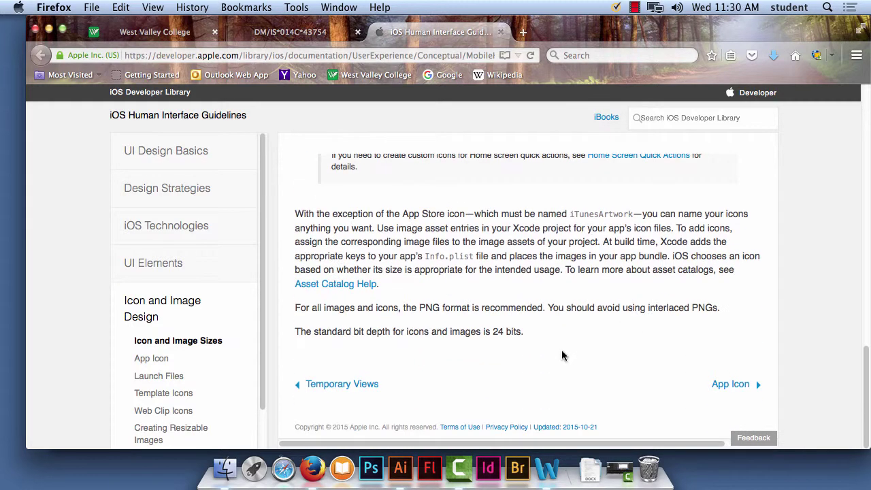
scroll(592, 300, "right", 3)
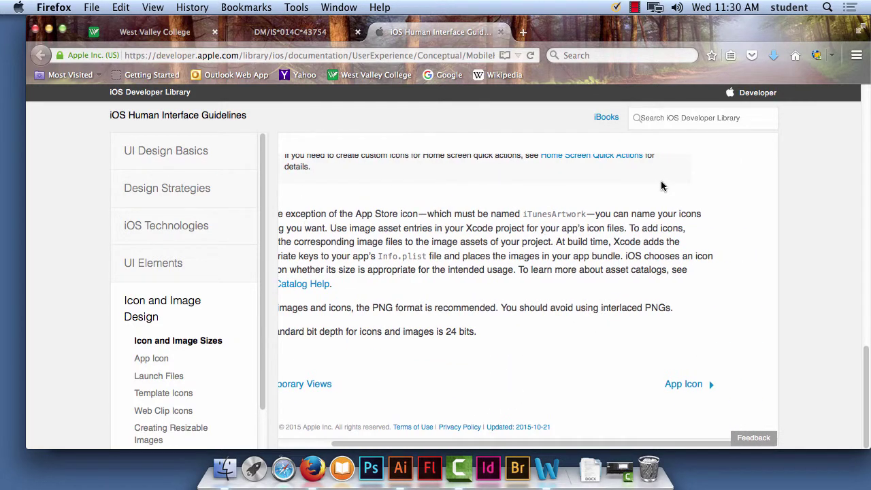
scroll(660, 184, "up", 12)
scroll(660, 184, "up", 15)
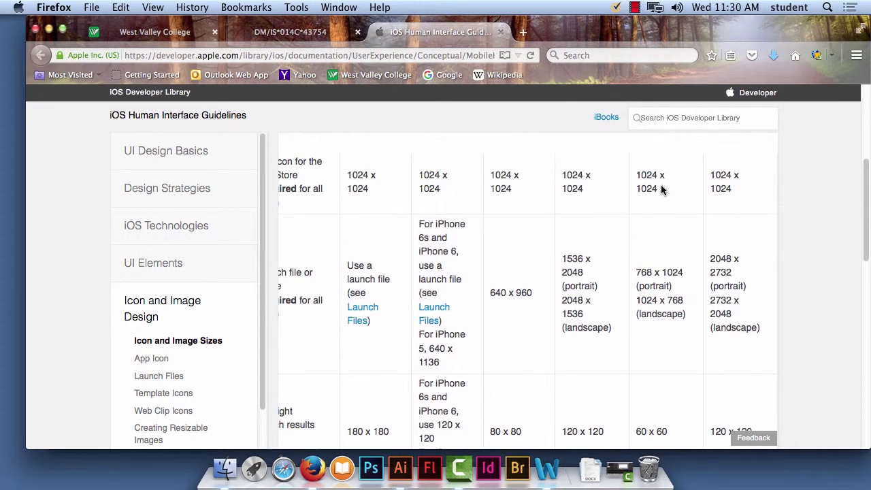
scroll(660, 189, "up", 4)
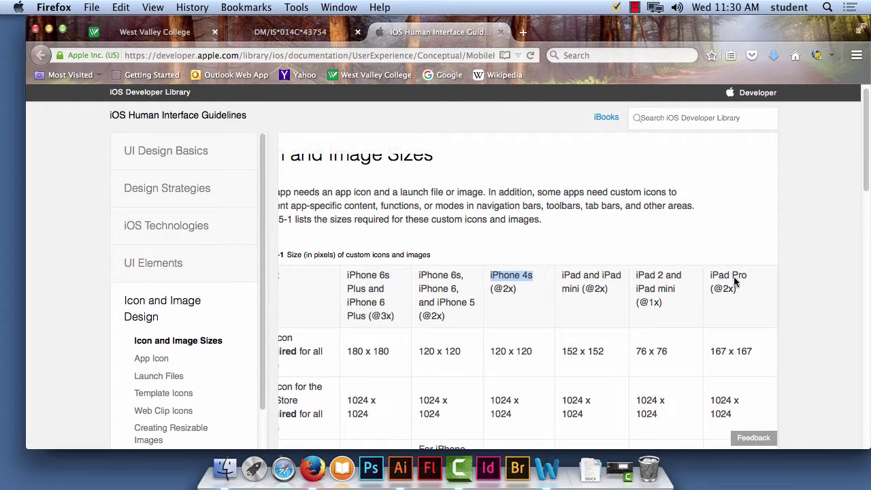
scroll(677, 313, "down", 1)
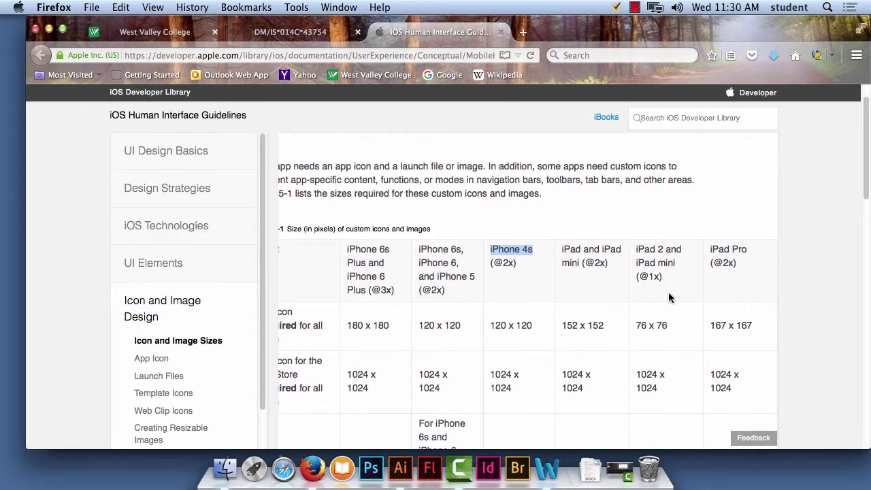
left_click_drag(660, 277, 641, 277)
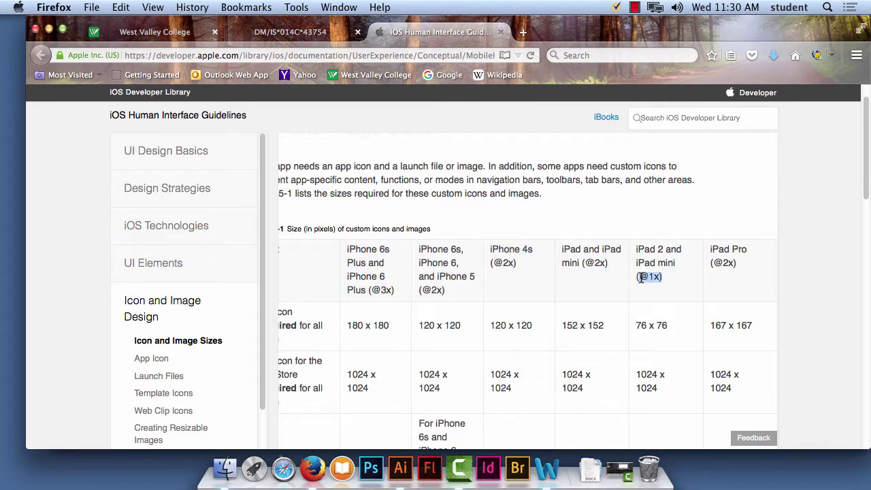
left_click(673, 287)
Read the guideline notes below the table about the recommended image format and interlaced PNGs.
scroll(674, 294, "down", 10)
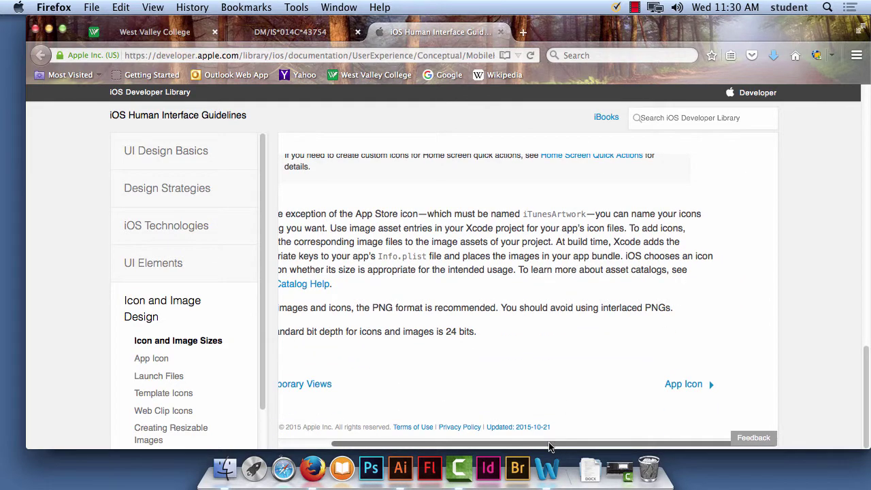
left_click_drag(551, 444, 505, 454)
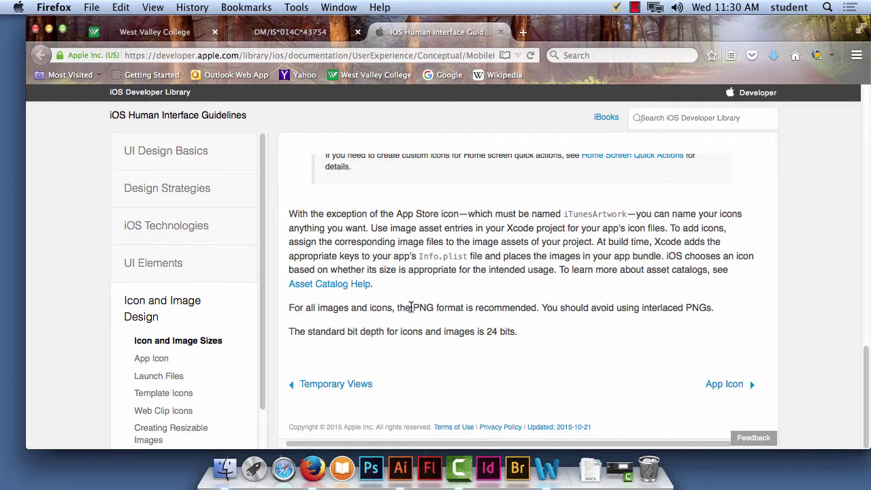
left_click_drag(412, 308, 536, 308)
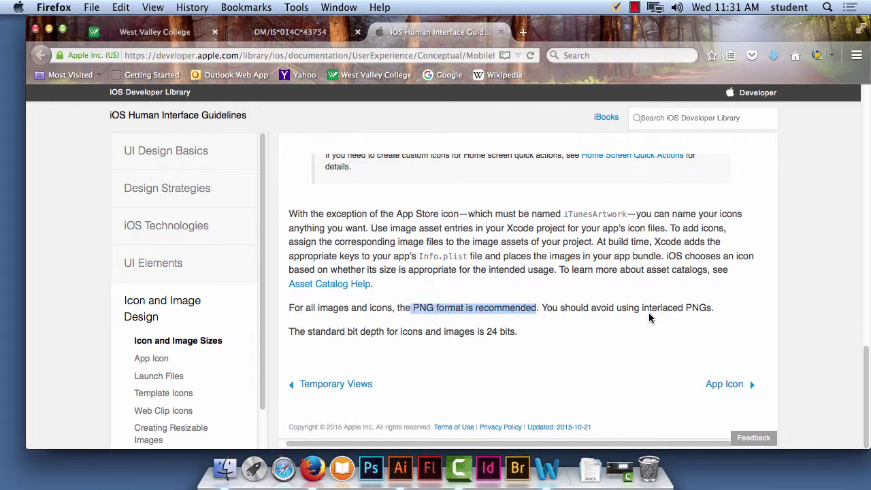
left_click_drag(642, 308, 683, 309)
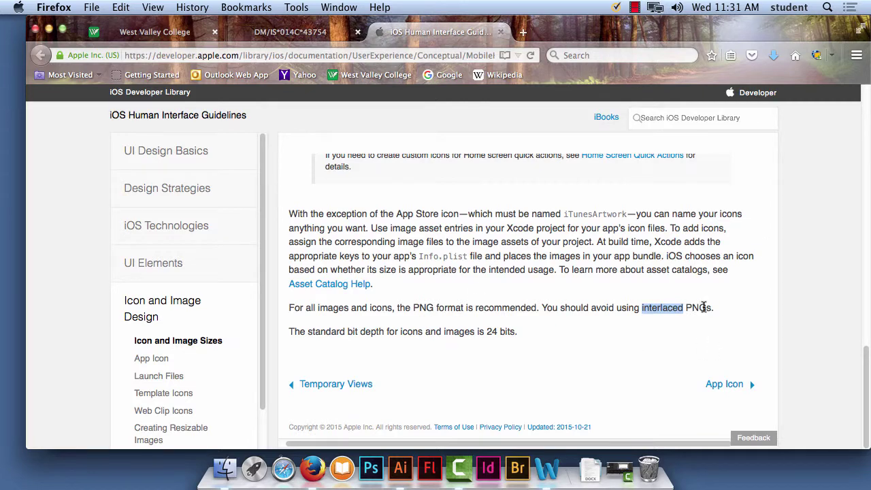
left_click_drag(712, 307, 685, 307)
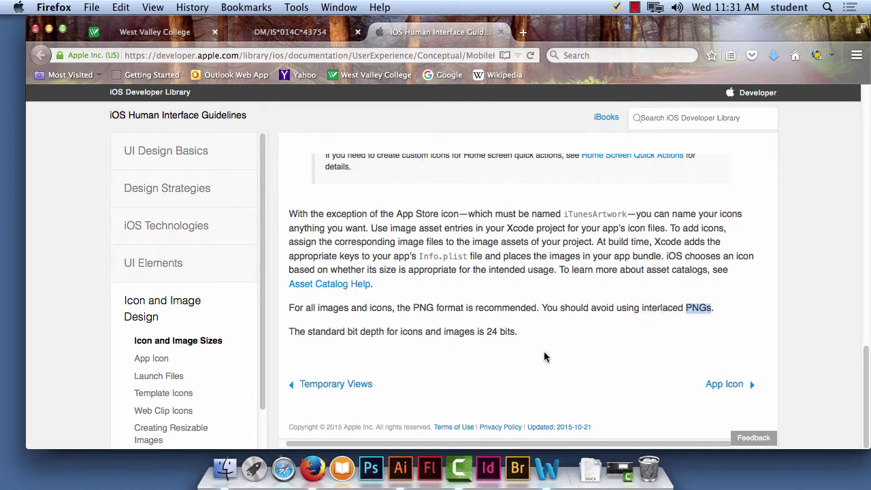
Review the size table again, comparing the app icon and launch image rows across all devices up to iPad Pro.
scroll(437, 354, "up", 15)
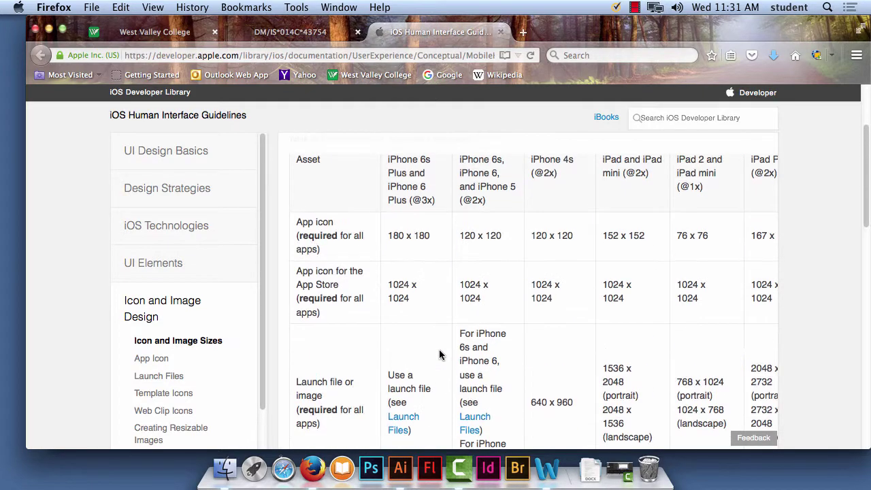
scroll(439, 353, "down", 3)
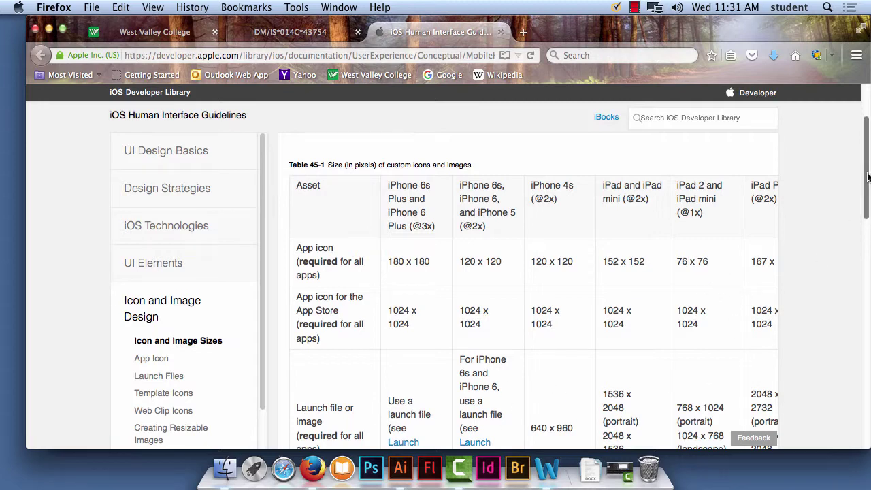
left_click_drag(867, 180, 869, 426)
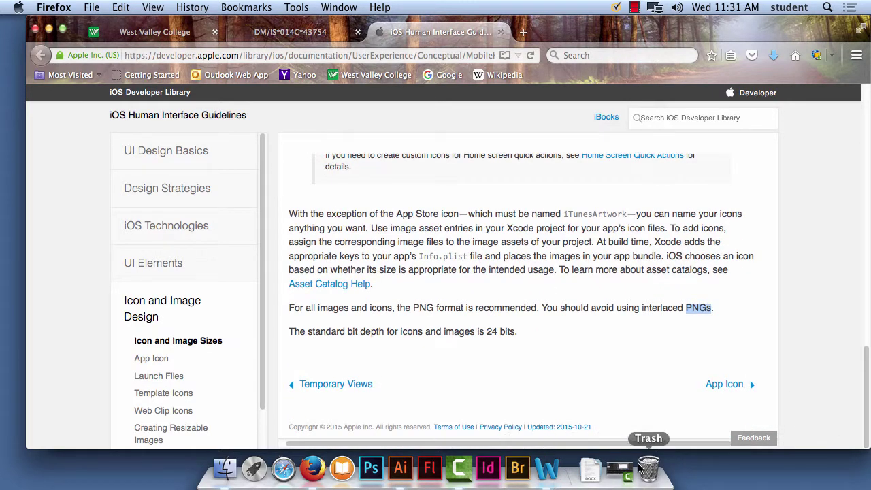
left_click_drag(707, 444, 750, 445)
scroll(728, 303, "up", 10)
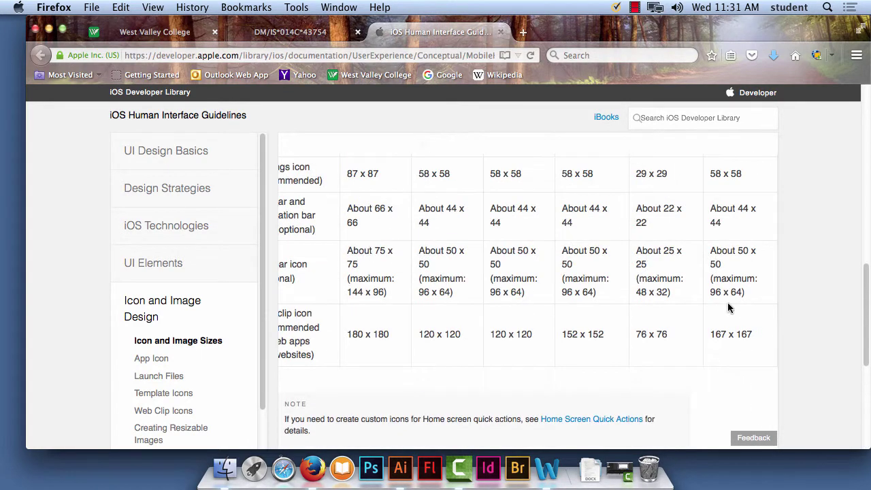
scroll(727, 308, "up", 5)
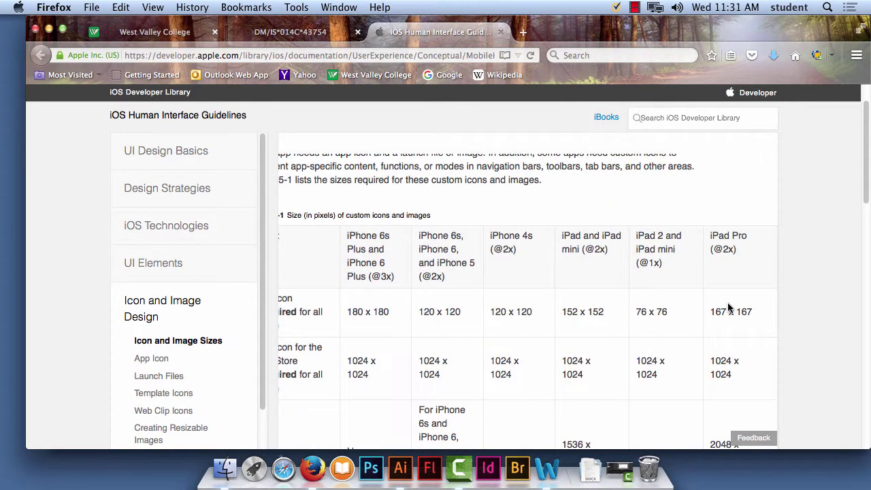
scroll(694, 292, "down", 5)
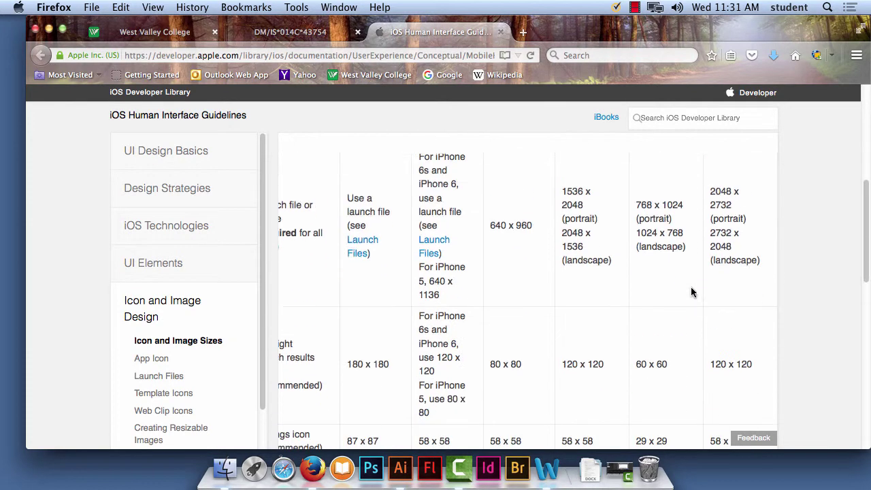
scroll(655, 324, "up", 5)
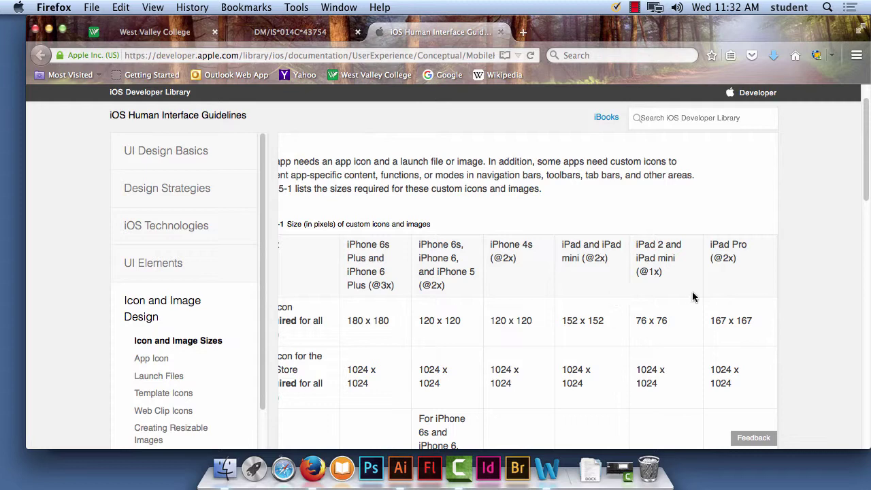
scroll(670, 308, "down", 1)
scroll(671, 310, "down", 3)
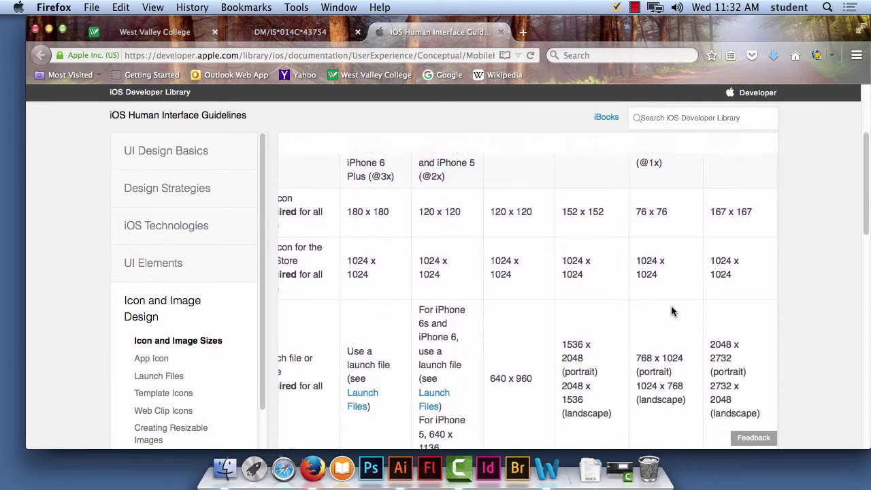
scroll(672, 311, "down", 5)
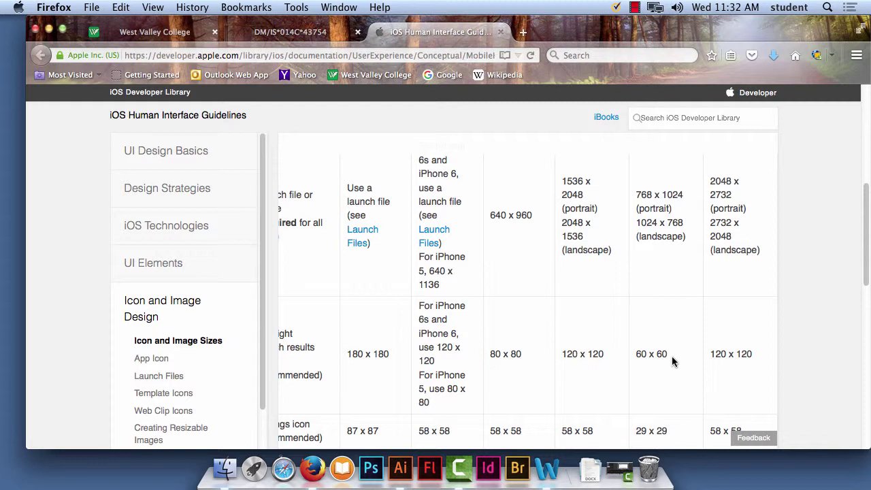
left_click_drag(671, 351, 636, 351)
left_click_drag(608, 355, 570, 354)
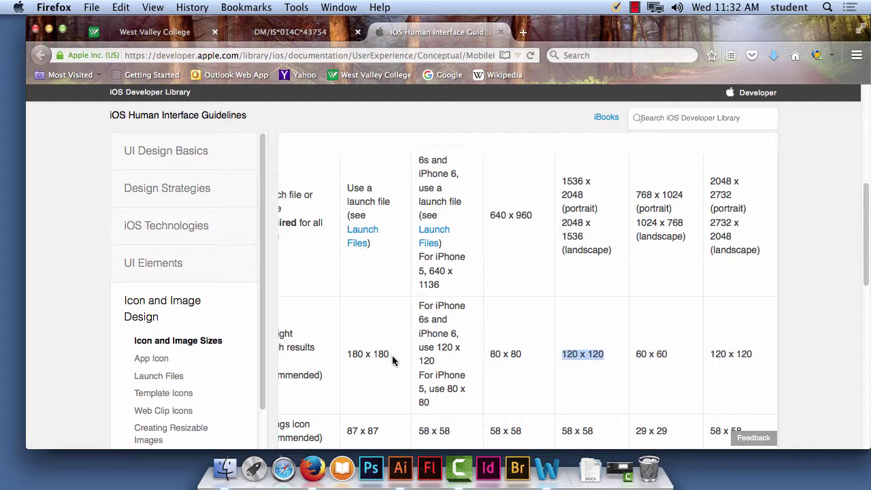
left_click_drag(392, 361, 337, 351)
left_click(362, 367)
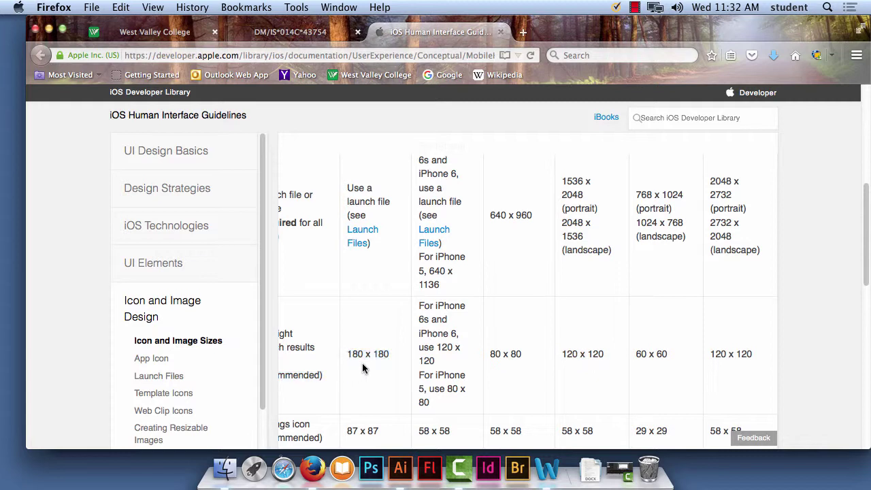
Highlight the 180 x 180 and 120 x 120 Spotlight icon sizes and check them against the table's device headings.
left_click_drag(392, 358, 346, 355)
left_click_drag(670, 360, 554, 352)
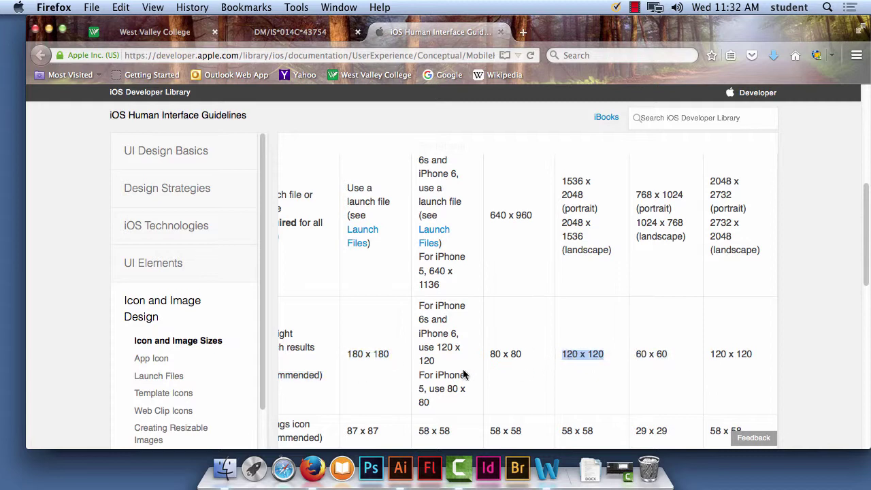
left_click_drag(402, 358, 346, 356)
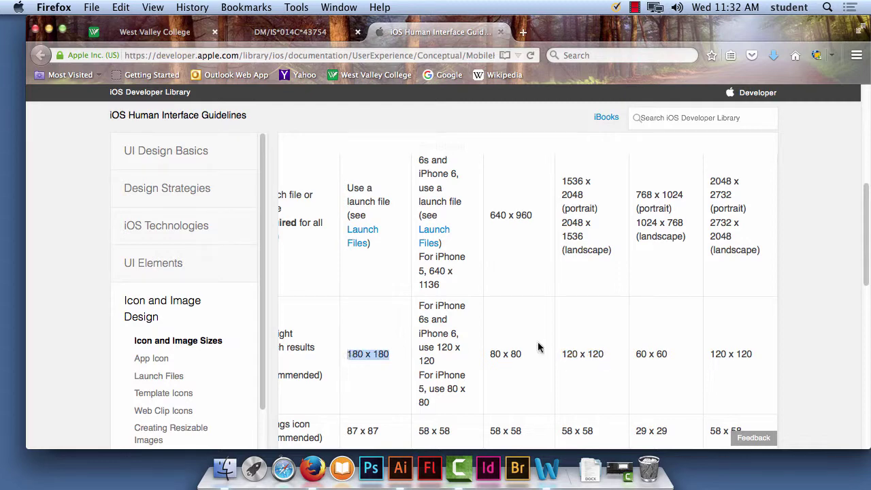
scroll(744, 312, "up", 5)
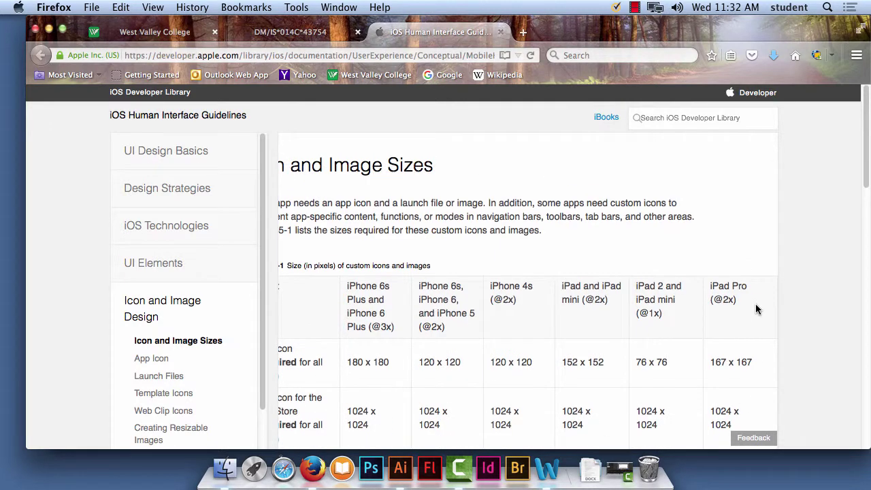
Switch to Illustrator and set the 1 x icon artboard's width and height to 60 px.
left_click(400, 468)
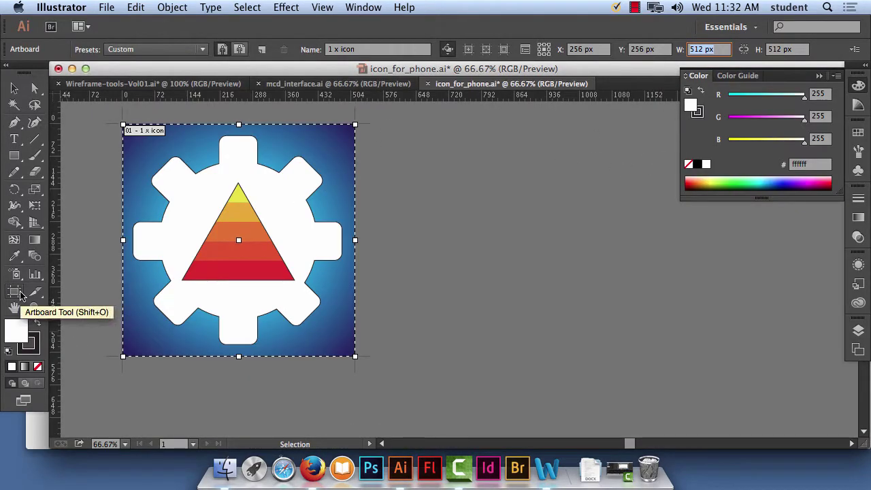
left_click(15, 292)
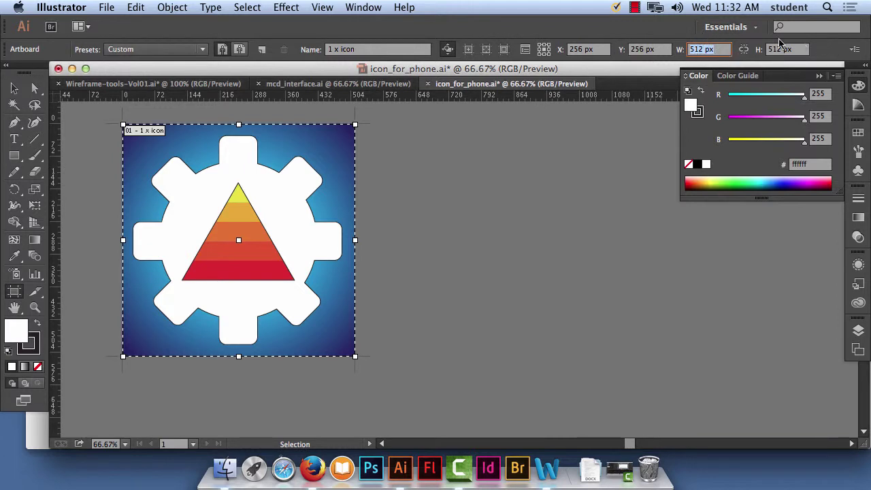
double_click(699, 49)
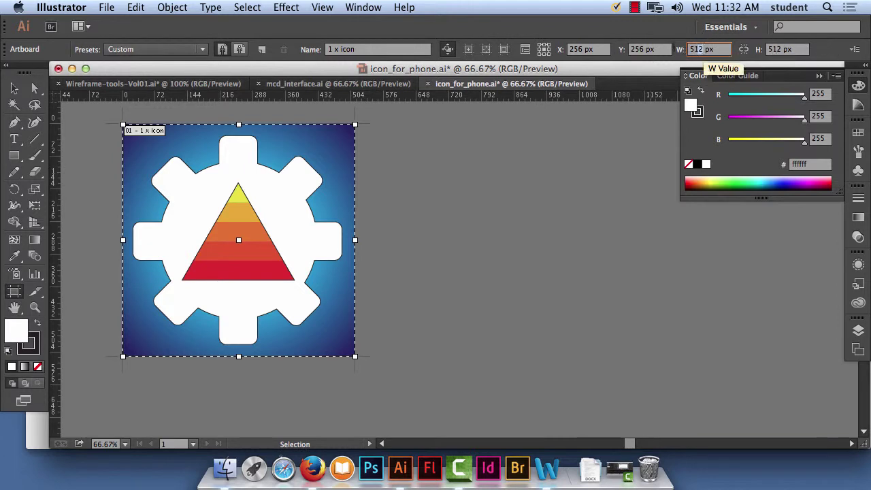
type("60")
left_click(786, 49)
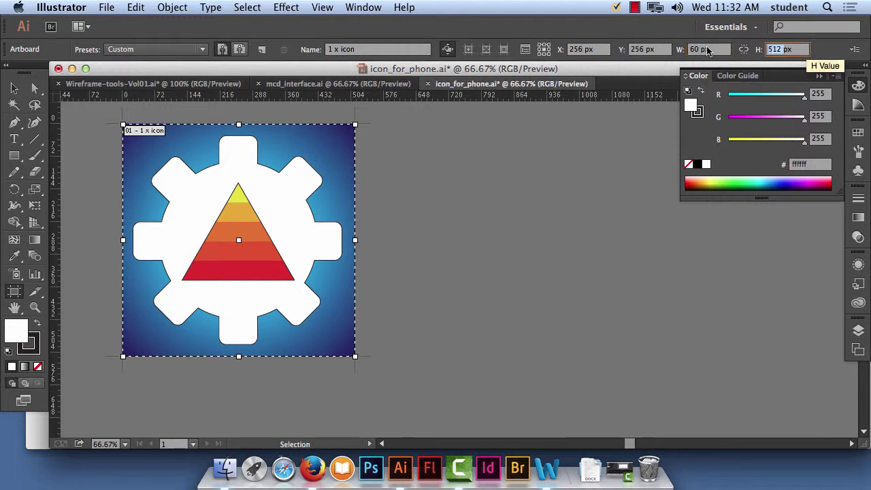
type("60")
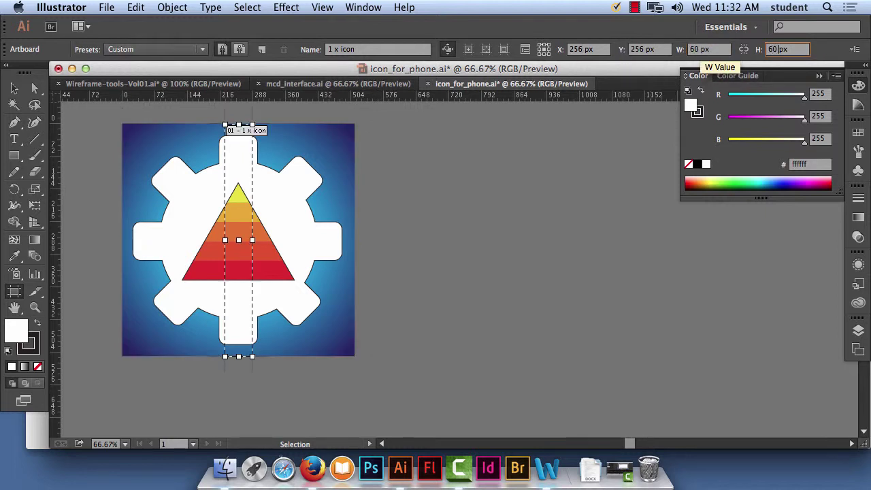
key("Return")
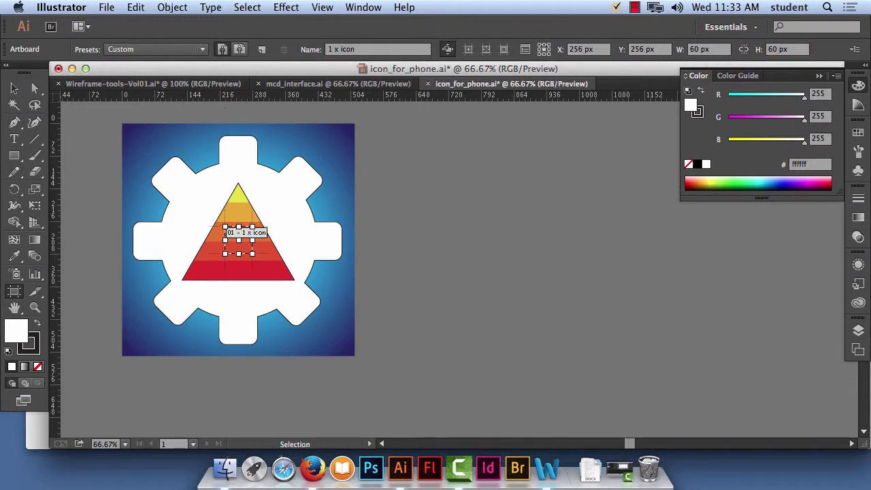
Check the stroke weight of the white gear shape before the artwork is scaled.
key("super+1")
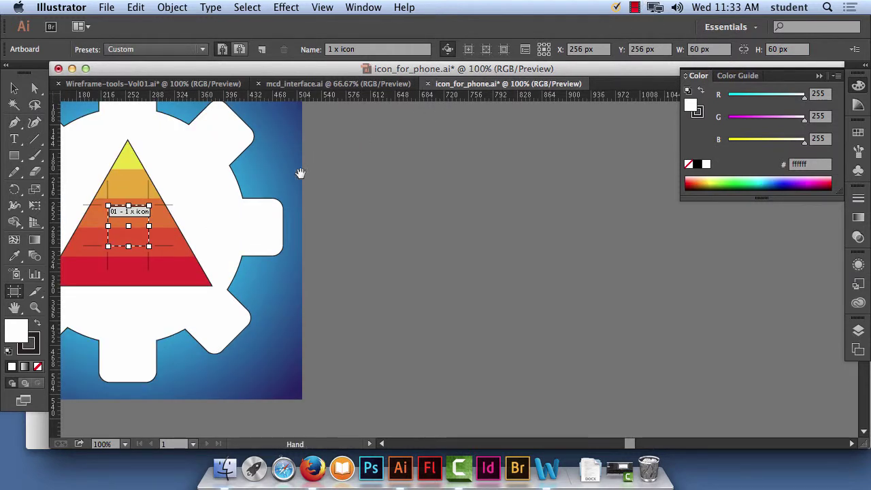
left_click_drag(301, 173, 483, 217)
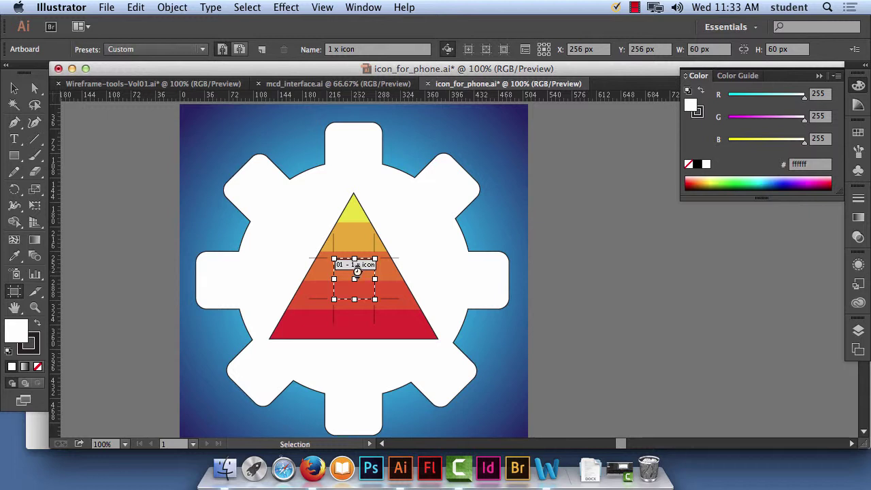
key("super+a")
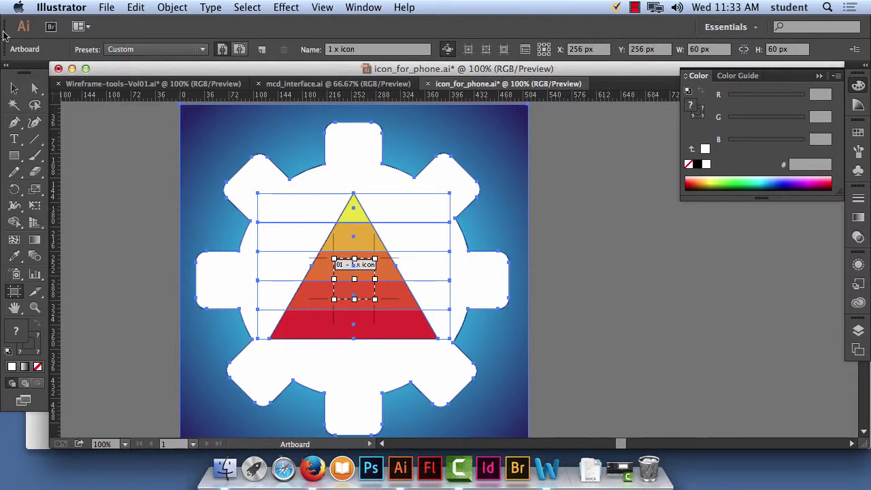
left_click(13, 88)
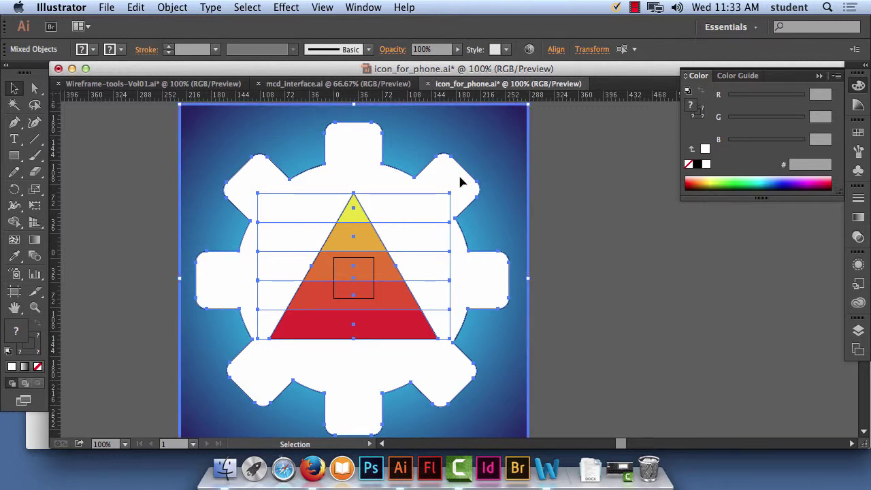
left_click(603, 202)
left_click(458, 198)
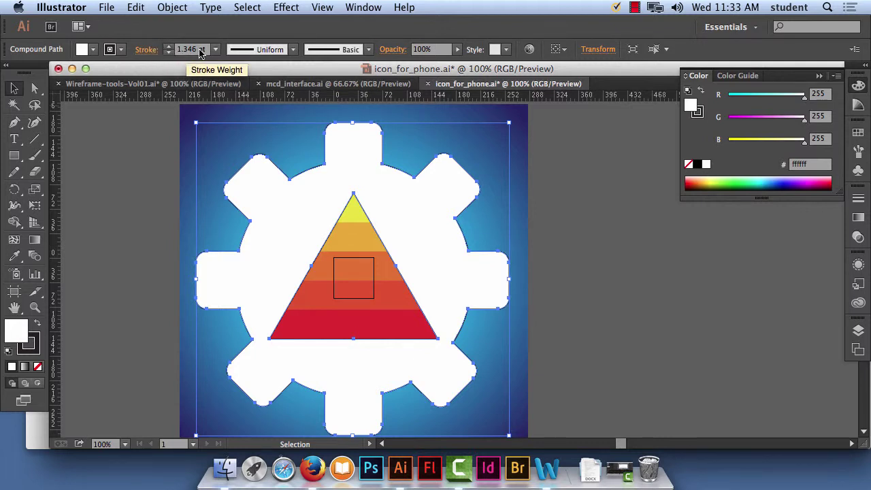
Select all the icon artwork, scale it down proportionally to slightly smaller than the 60 px artboard, and place it there.
key("super+a")
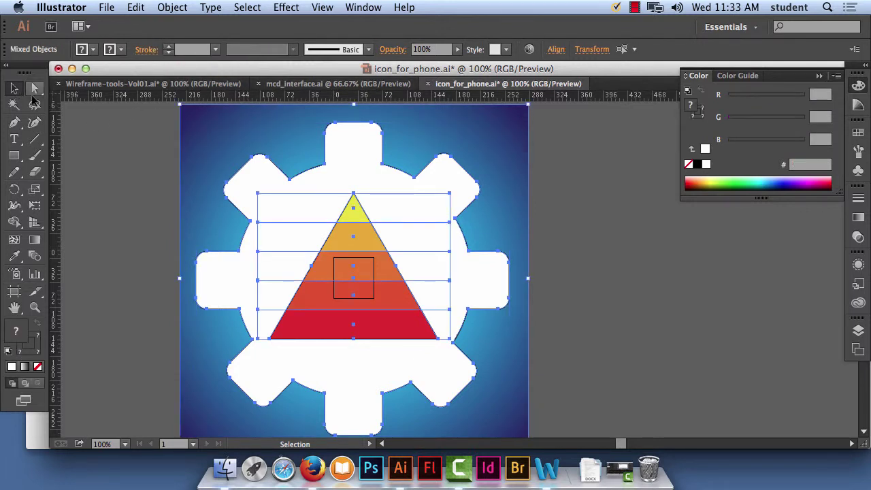
left_click_drag(526, 107, 264, 368)
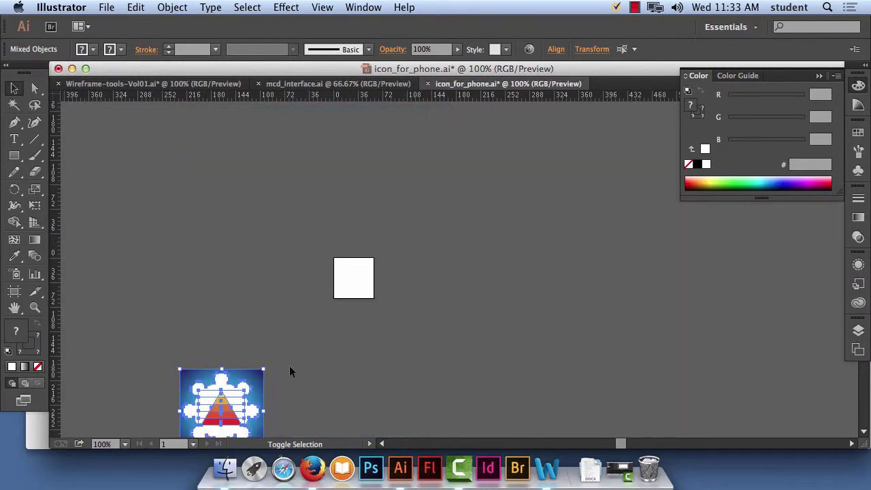
left_click_drag(212, 410, 360, 275)
left_click_drag(399, 238, 356, 280)
Enlarge the artwork proportionally from its corners until it fills the 60 px artboard edge to edge, and deselect it.
key("super+equal")
key("super+equal")
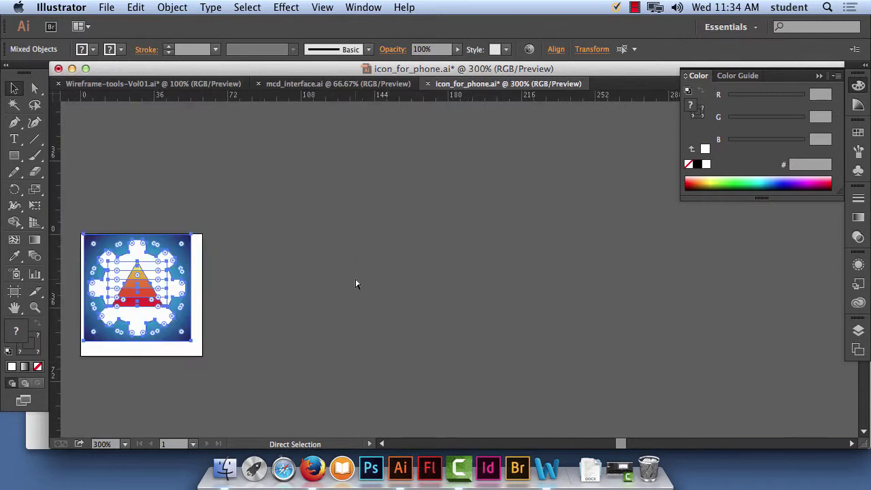
key("space")
left_click_drag(238, 285, 502, 218)
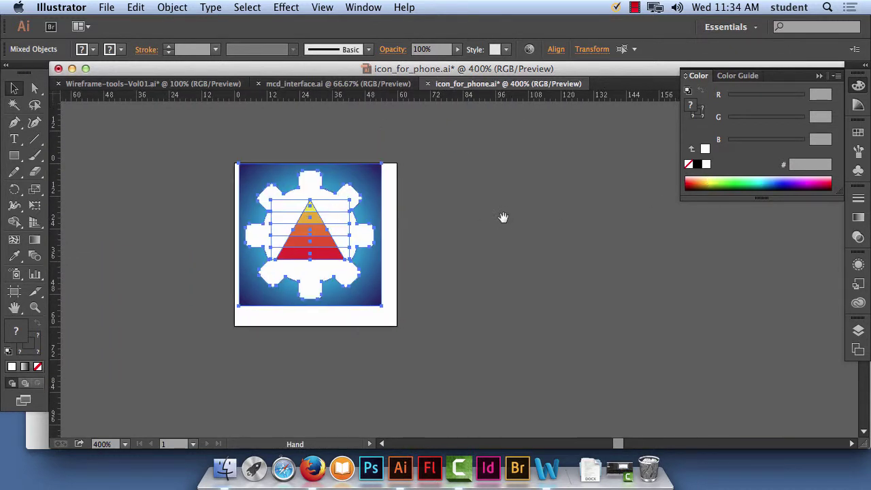
left_click_drag(382, 308, 399, 330)
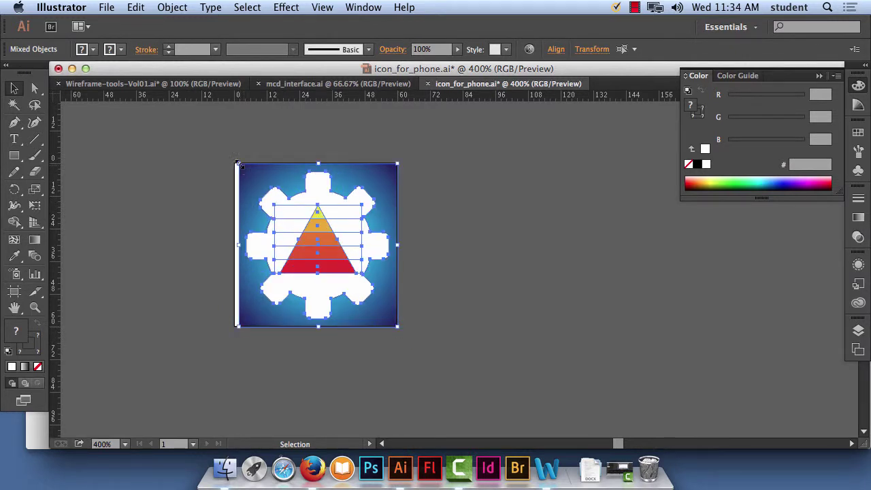
left_click_drag(236, 164, 234, 162)
left_click(422, 215)
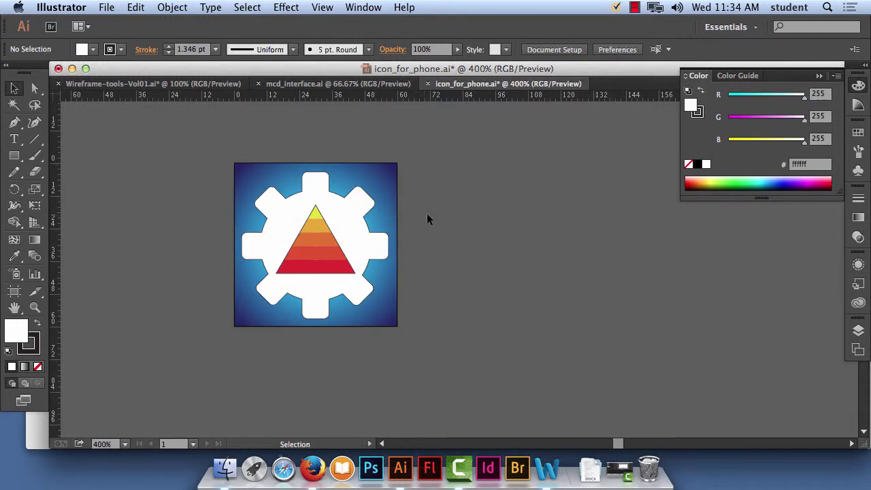
Check the scaled gear's stroke weight and the Scale Strokes & Effects option in the Scale tool's settings.
left_click(347, 212)
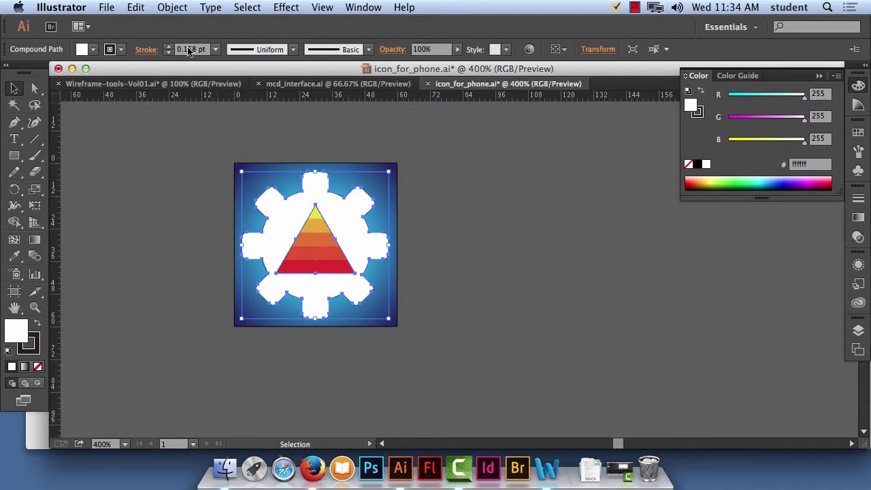
left_click(472, 223)
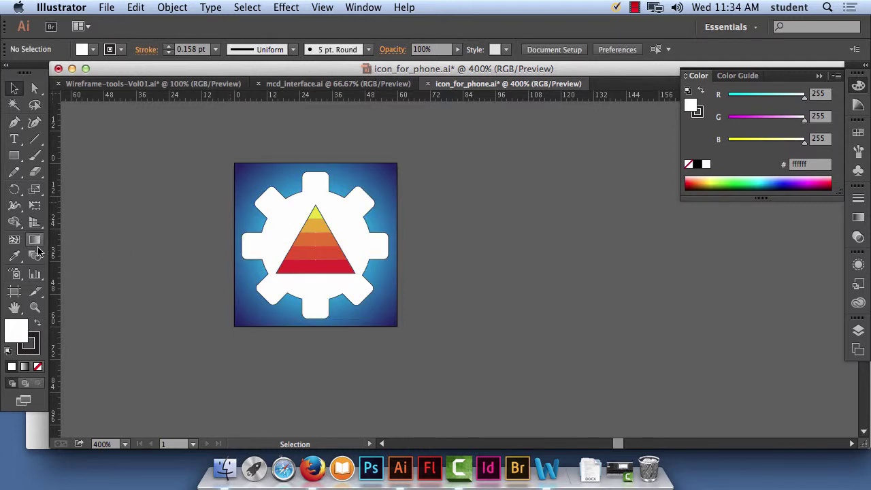
double_click(32, 191)
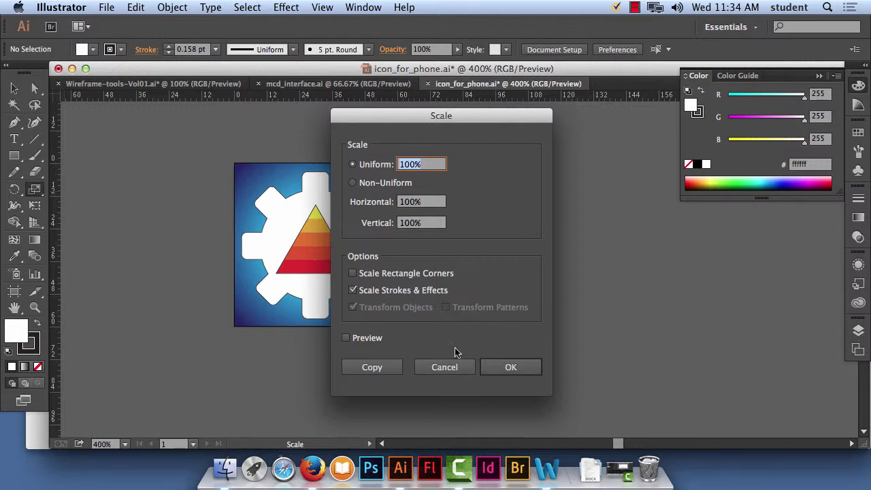
left_click(509, 366)
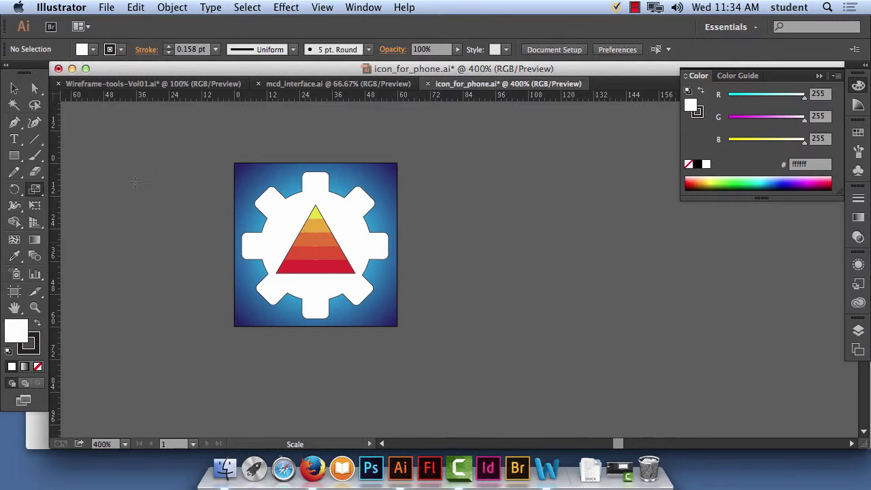
left_click(16, 89)
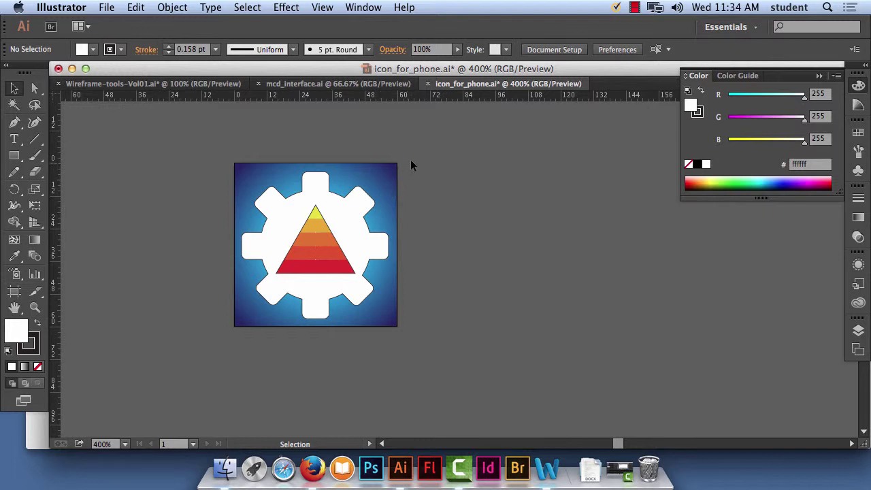
double_click(35, 190)
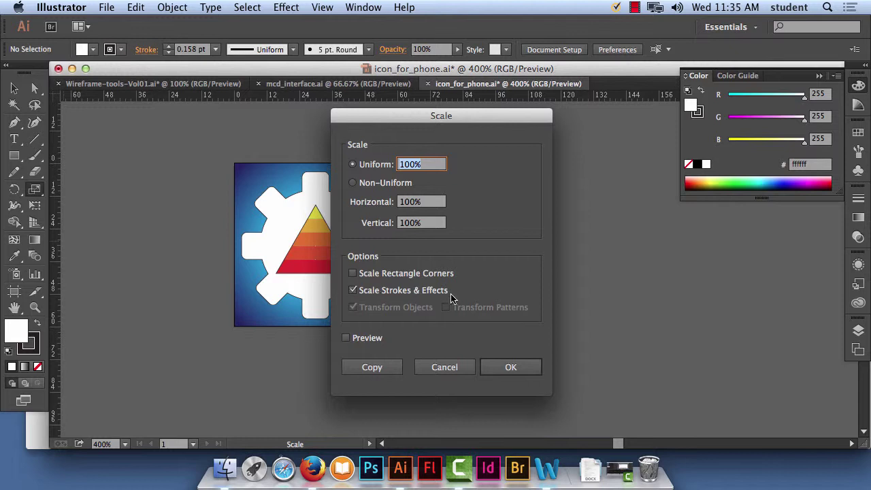
left_click(523, 371)
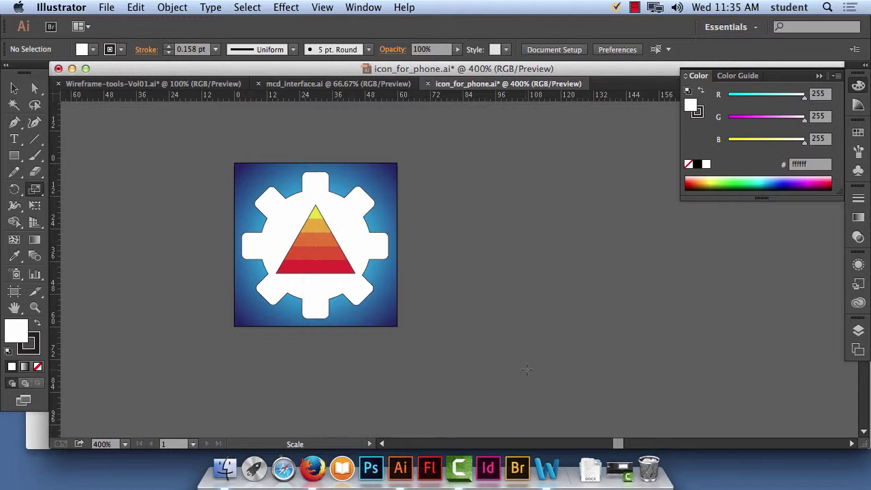
Add the text label "1X Image" and move it to just beneath the icon, roughly centred.
scroll(408, 298, "right", 5)
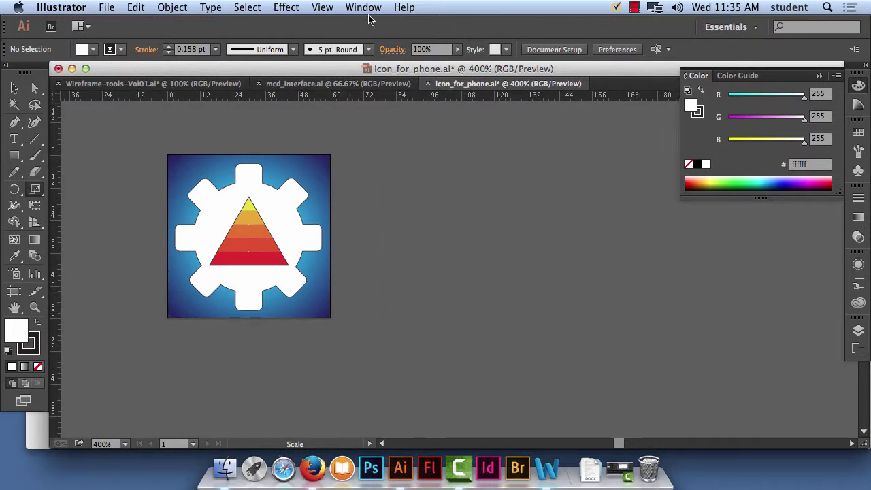
left_click(13, 140)
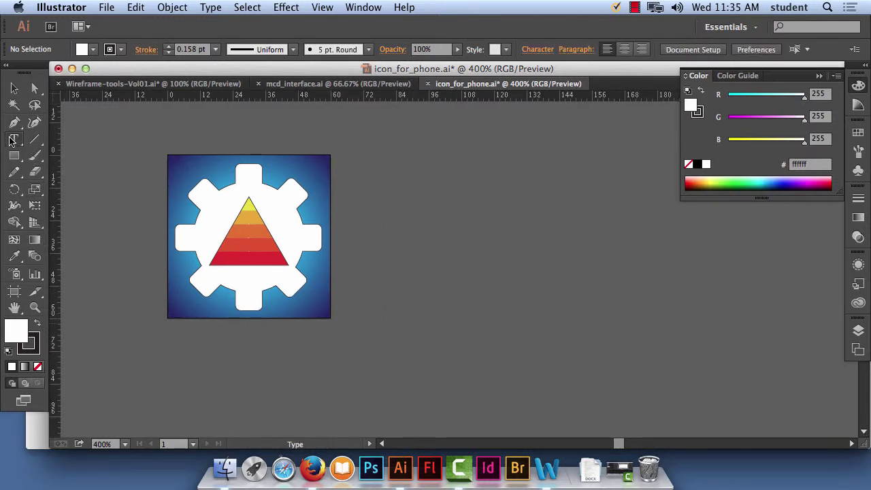
left_click(210, 338)
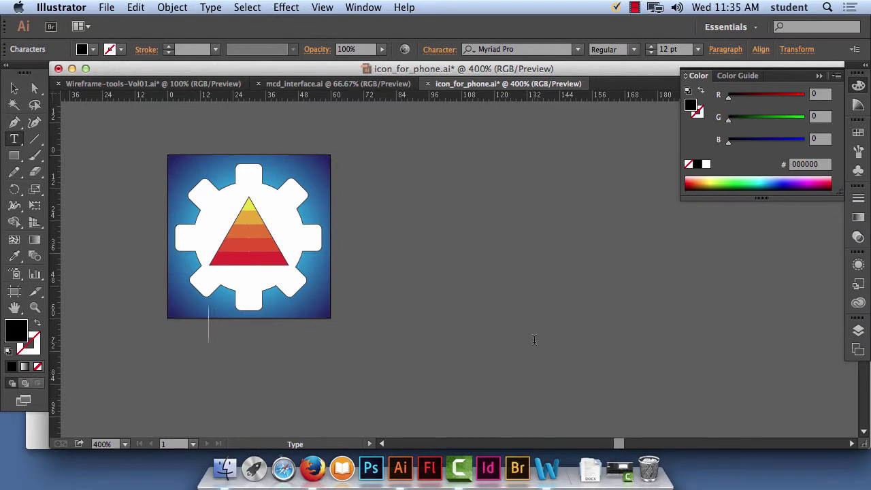
type("1X Image")
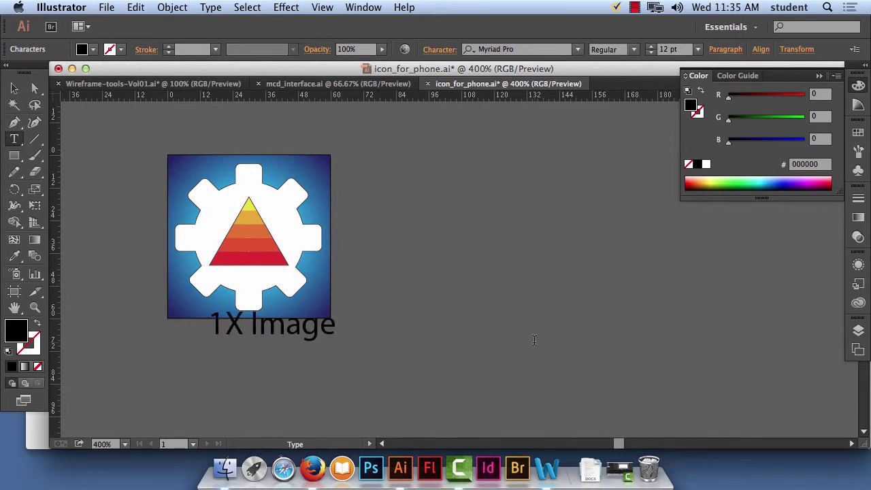
left_click(13, 90)
left_click(270, 336)
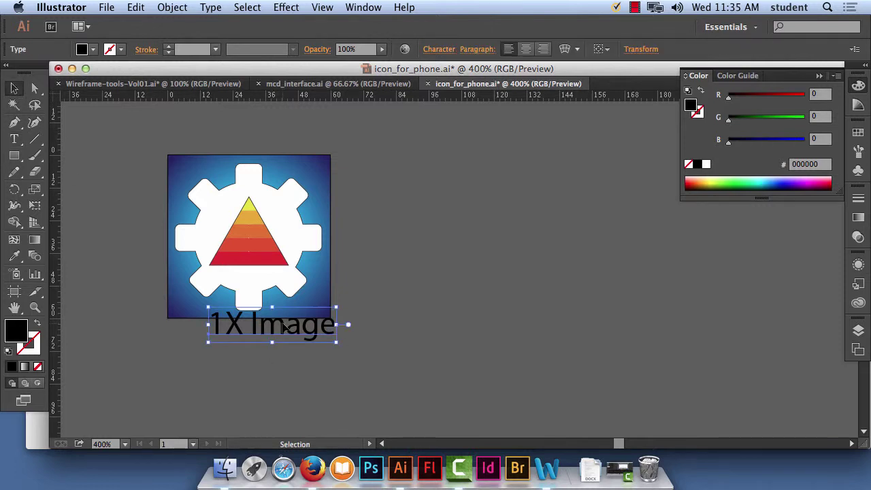
left_click_drag(285, 328, 257, 344)
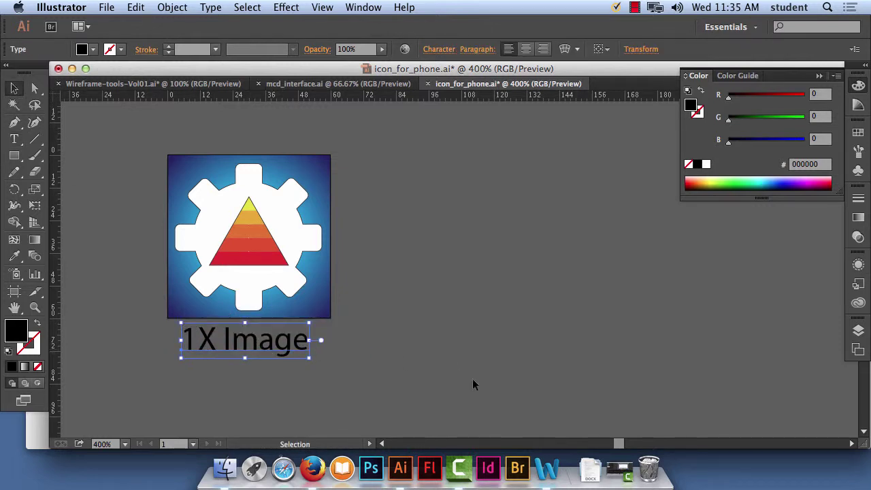
Change the "1X Image" label's fill color to white (ffffff) and deselect it.
double_click(25, 331)
left_click(335, 226)
left_click_drag(280, 179, 235, 144)
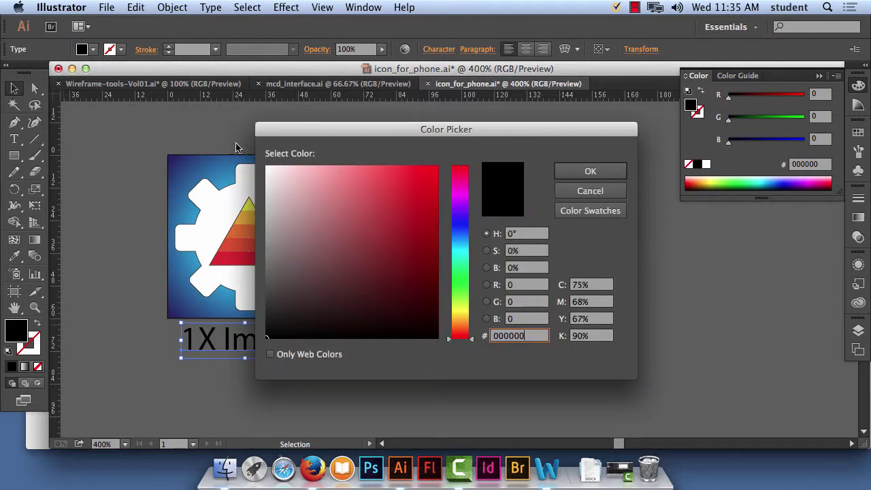
left_click_drag(283, 182, 264, 165)
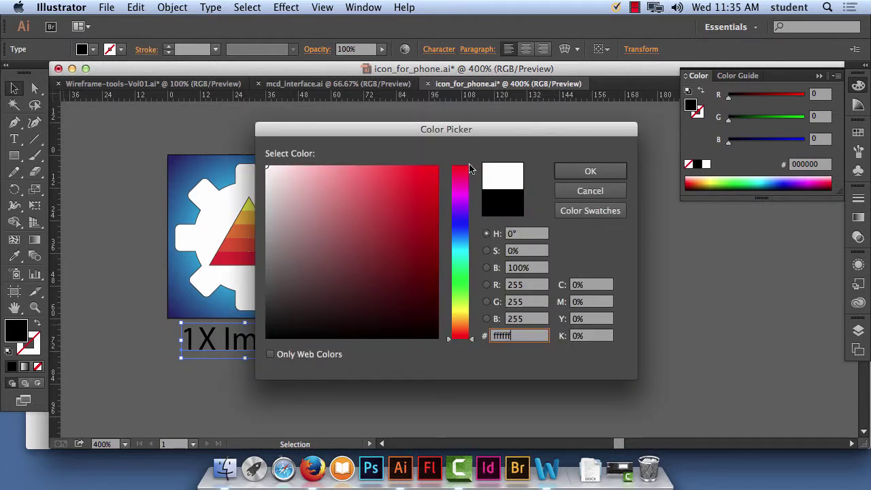
left_click(590, 171)
left_click(406, 343)
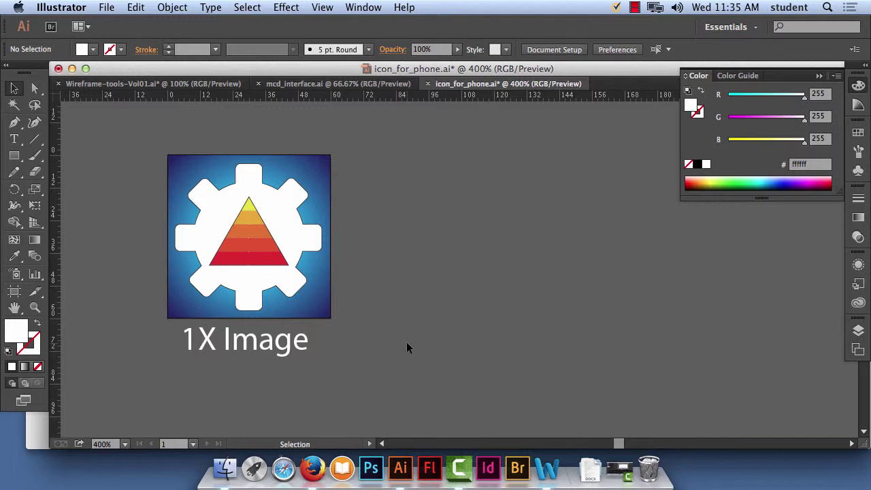
Draw a second square artboard to the right of the 1x icon and set its width and height to 120 px.
left_click(13, 292)
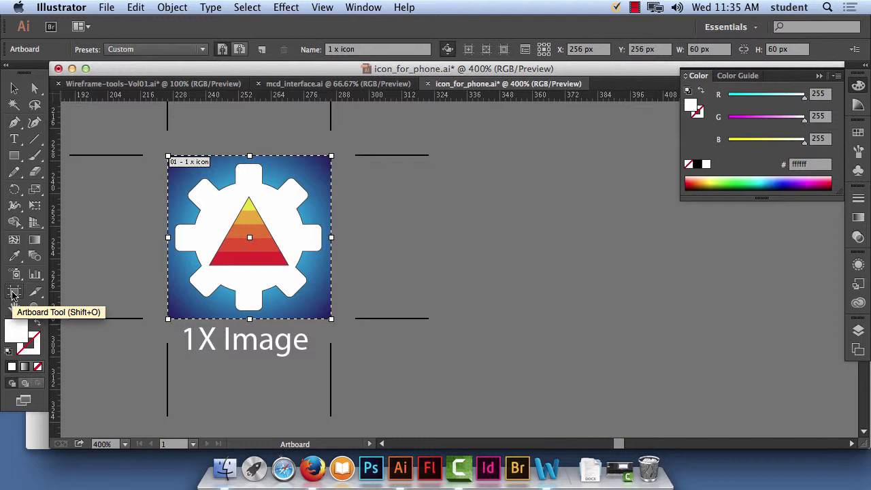
key("super+minus")
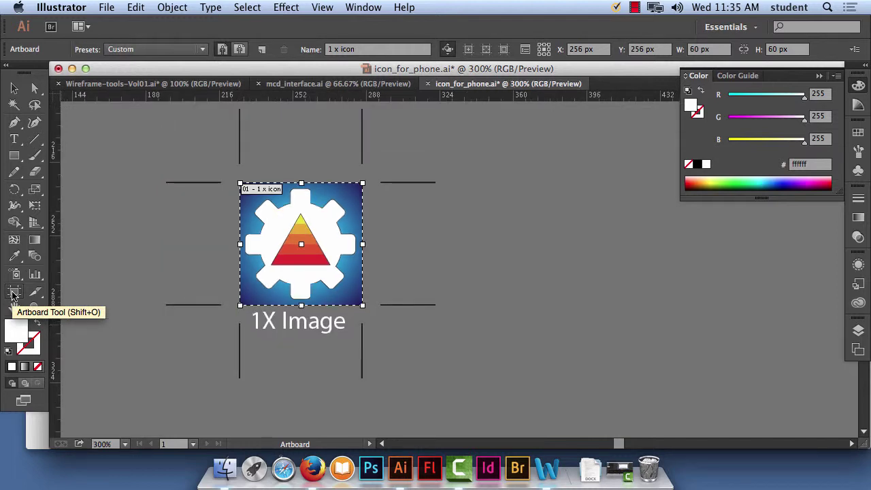
left_click_drag(319, 173, 195, 198)
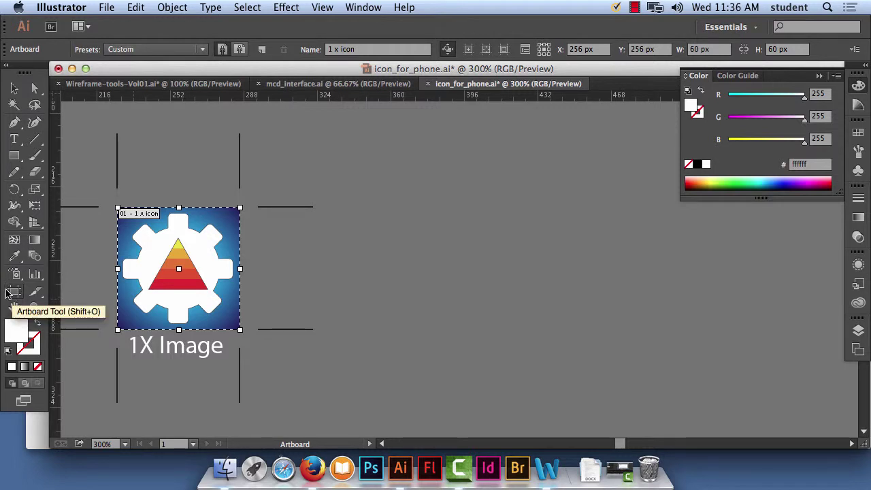
left_click_drag(329, 123, 540, 303)
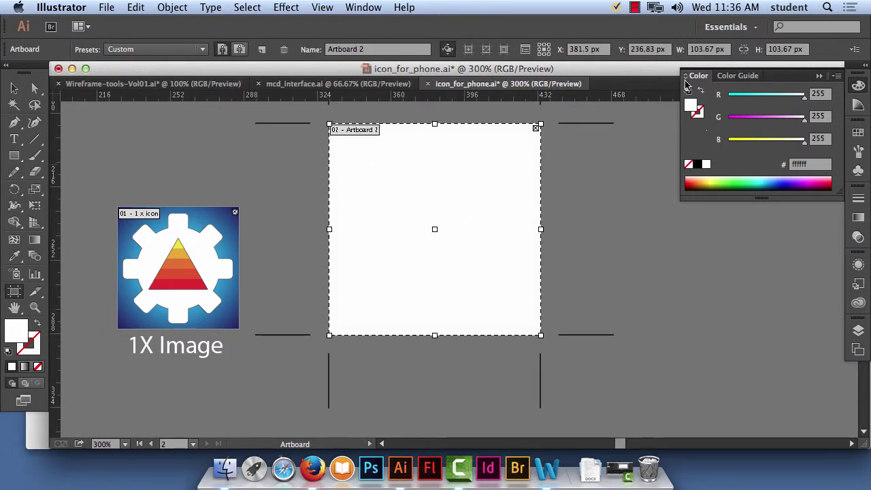
left_click(710, 49)
type("120 px")
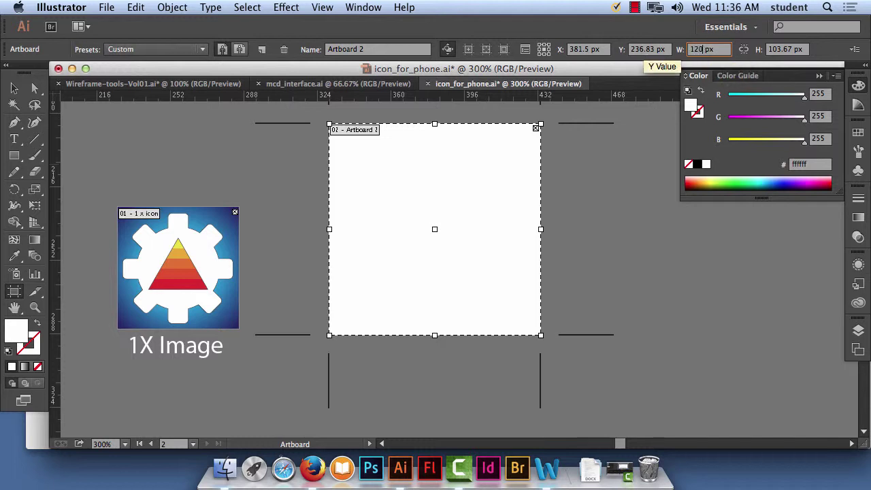
double_click(792, 50)
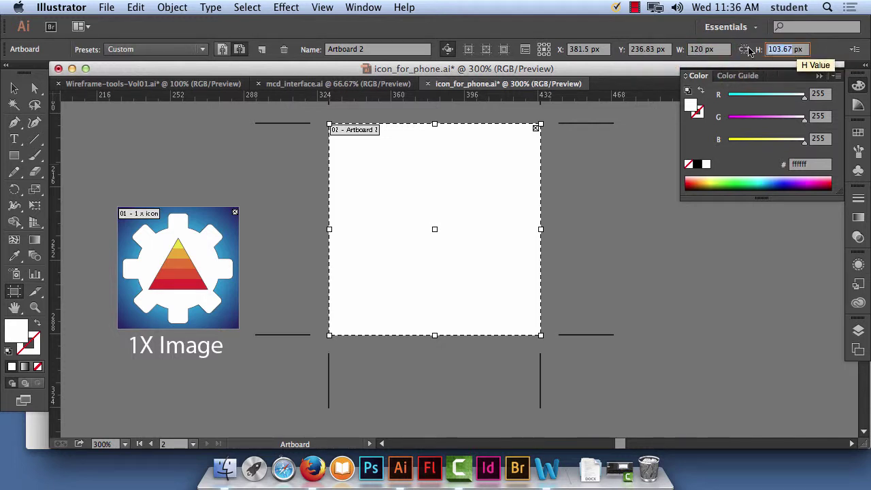
type("120")
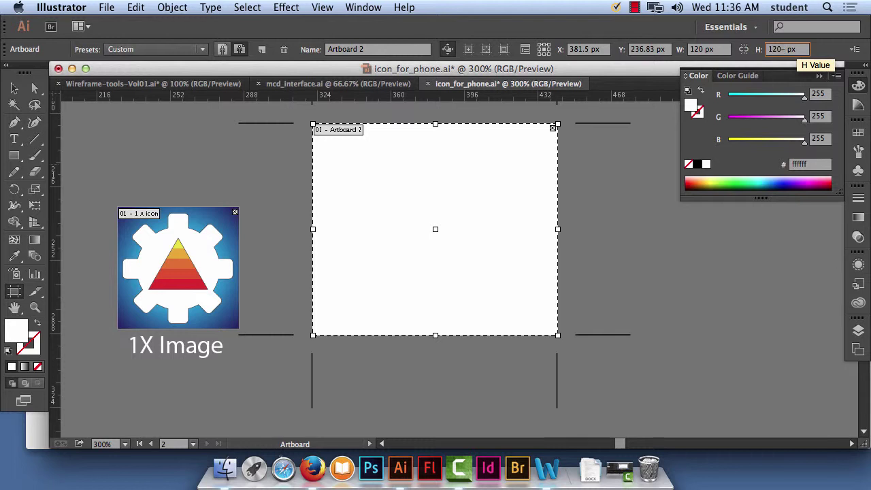
key("Tab")
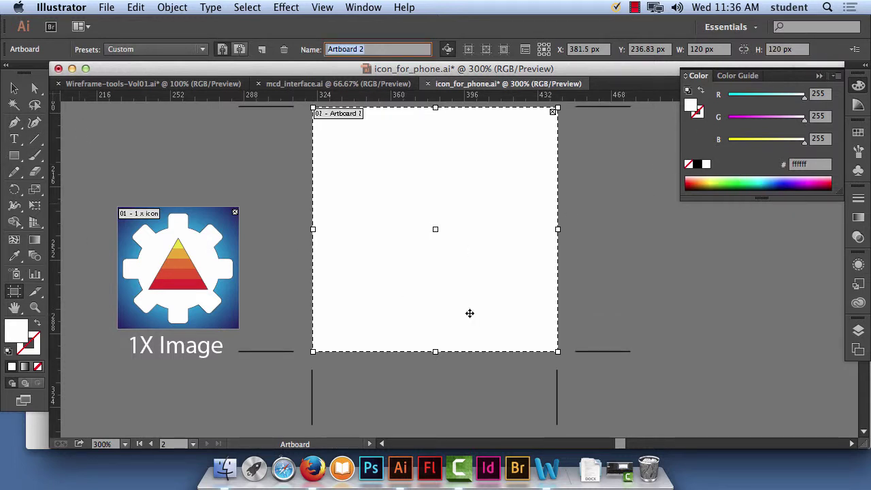
Move the 120 px artboard so its bottom edge lines up with the 1x artboard's, and name it "2 x image".
left_click_drag(434, 266, 435, 247)
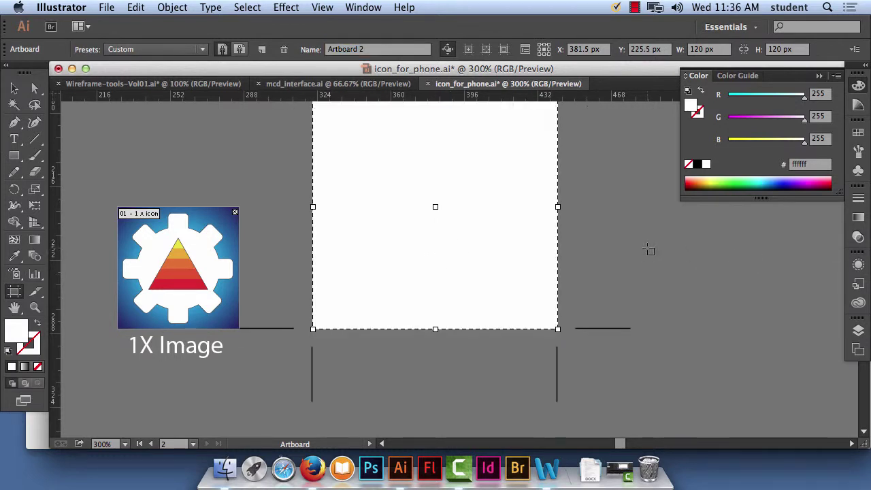
left_click_drag(605, 197, 614, 238)
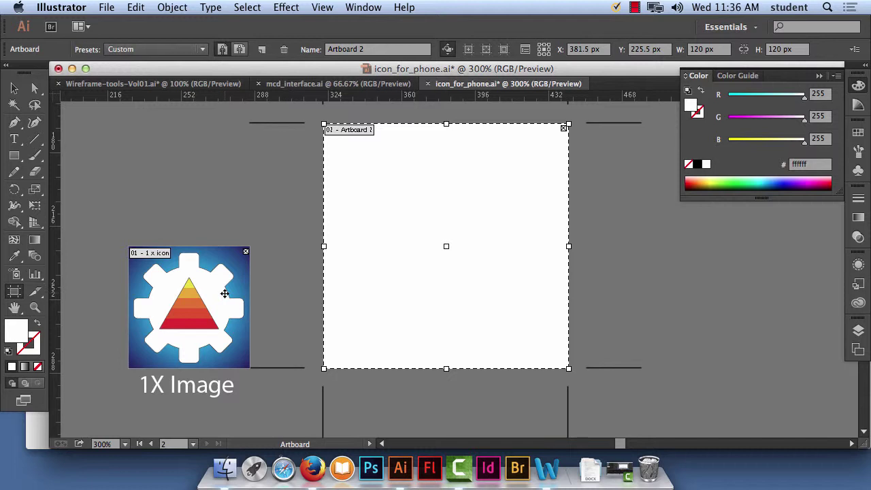
left_click_drag(379, 48, 237, 49)
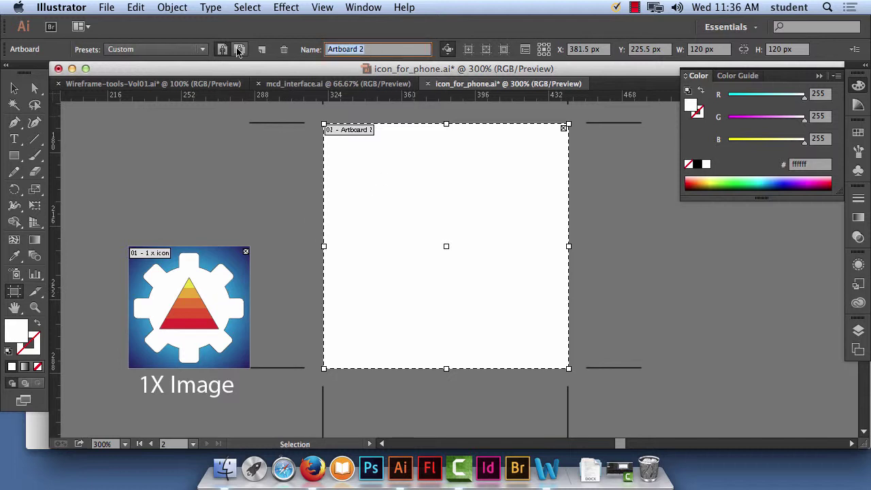
type("2 x image")
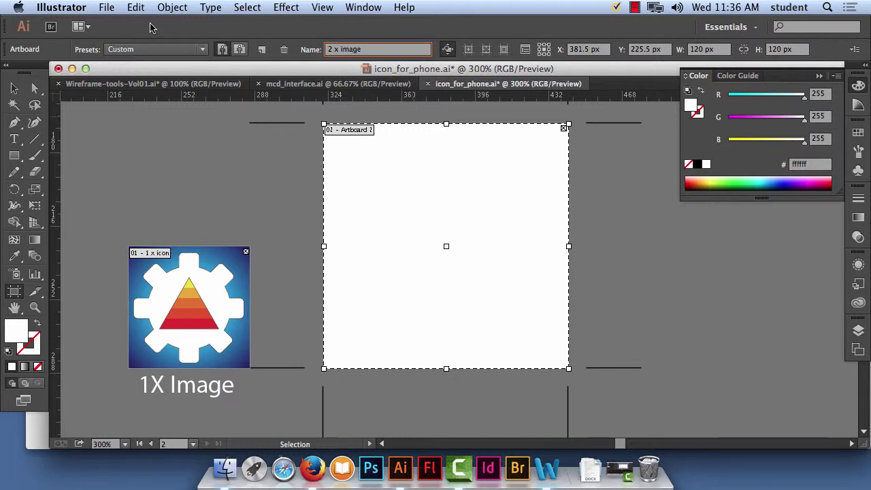
left_click(14, 87)
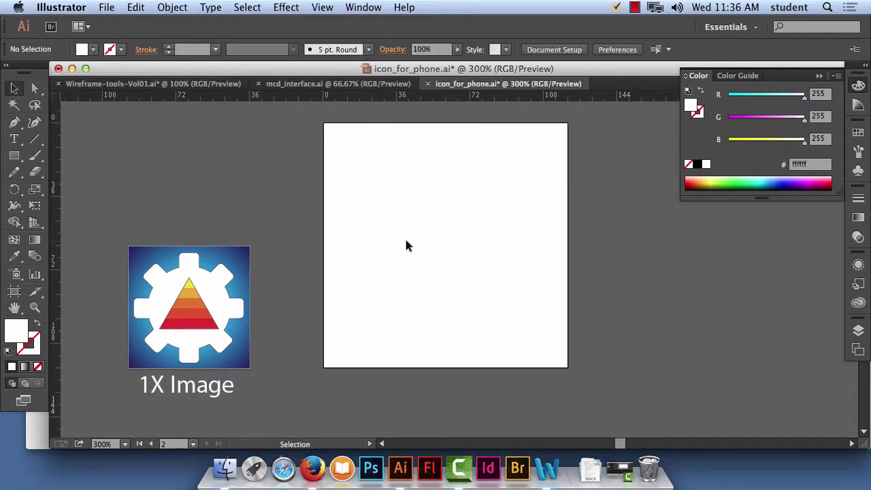
left_click(13, 291)
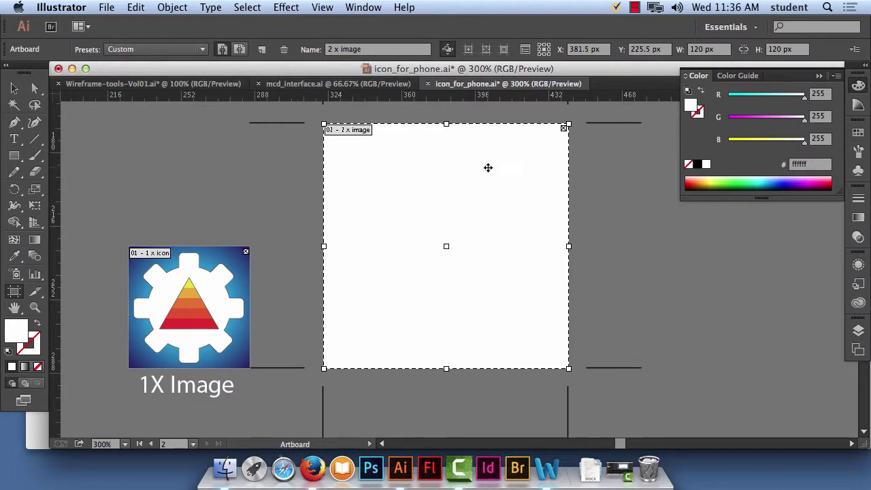
left_click(363, 51)
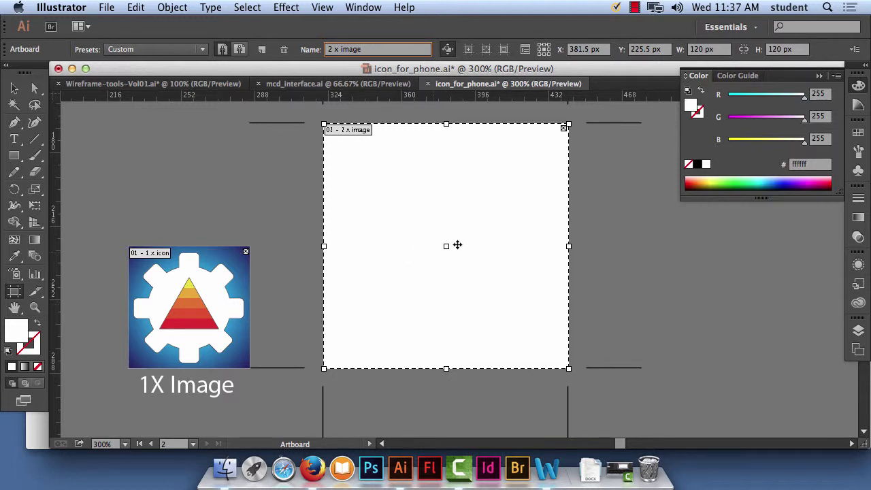
left_click(12, 87)
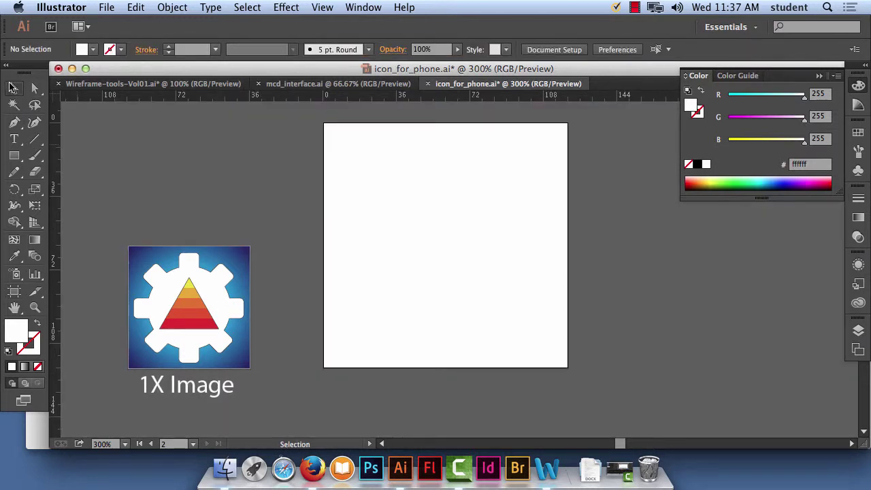
Duplicate all the 1x icon artwork onto the 120 px artboard and scale the copy uniformly to 200% with Scale Strokes & Effects on.
left_click_drag(106, 218, 269, 371)
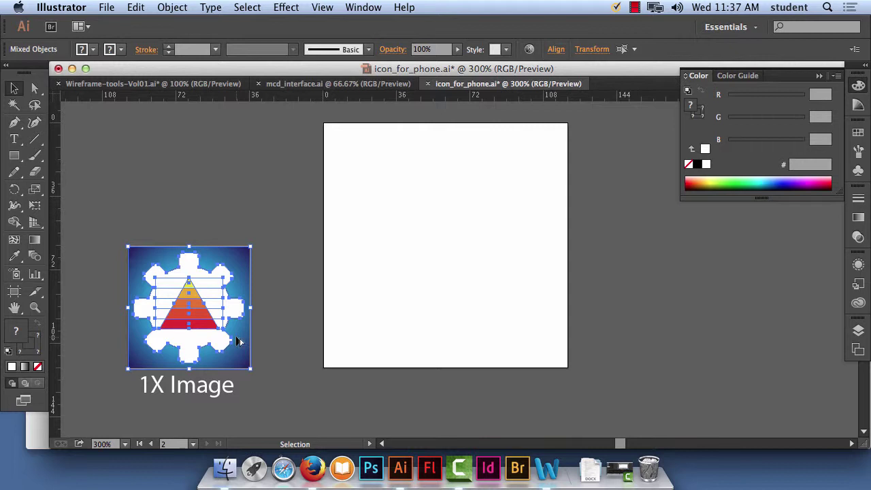
left_click_drag(235, 335, 486, 267)
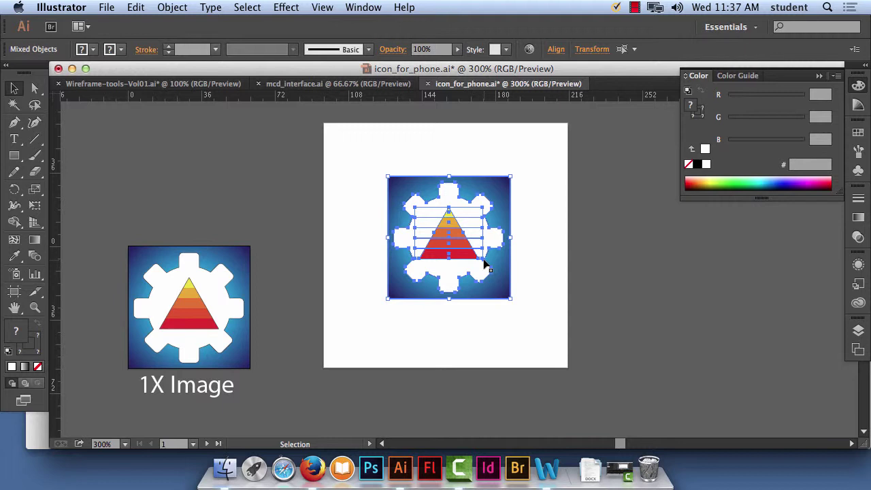
double_click(34, 193)
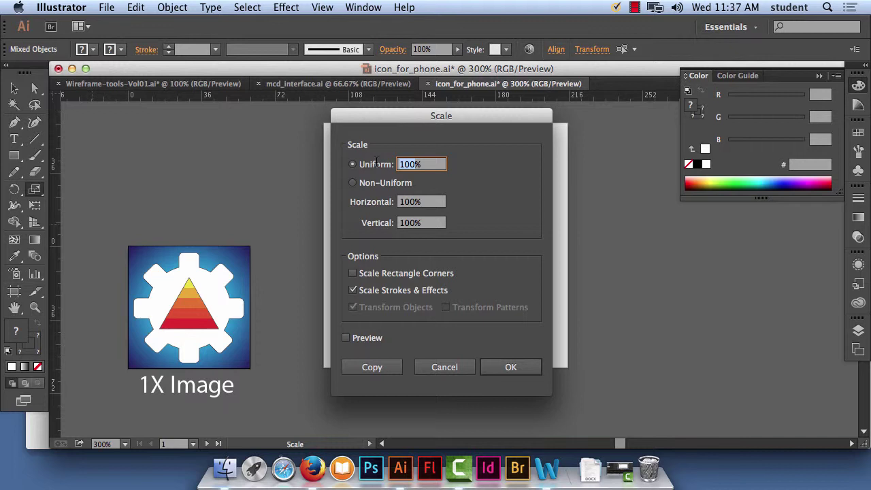
type("200%")
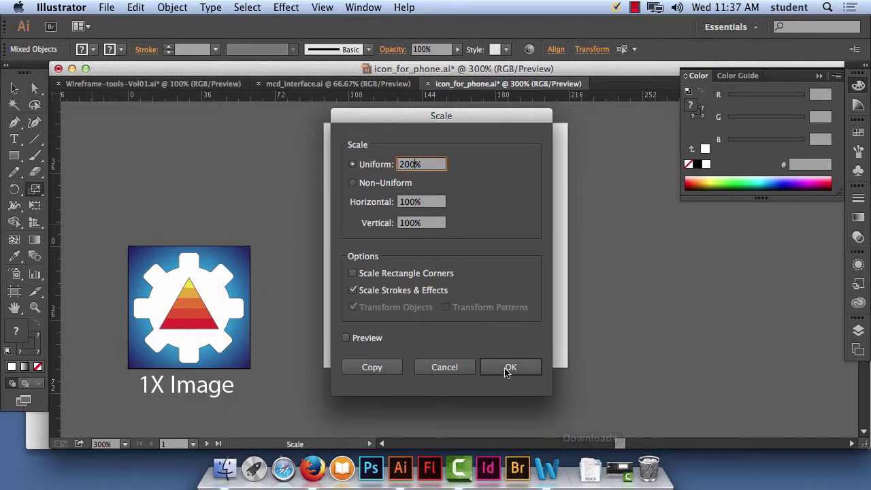
left_click(509, 368)
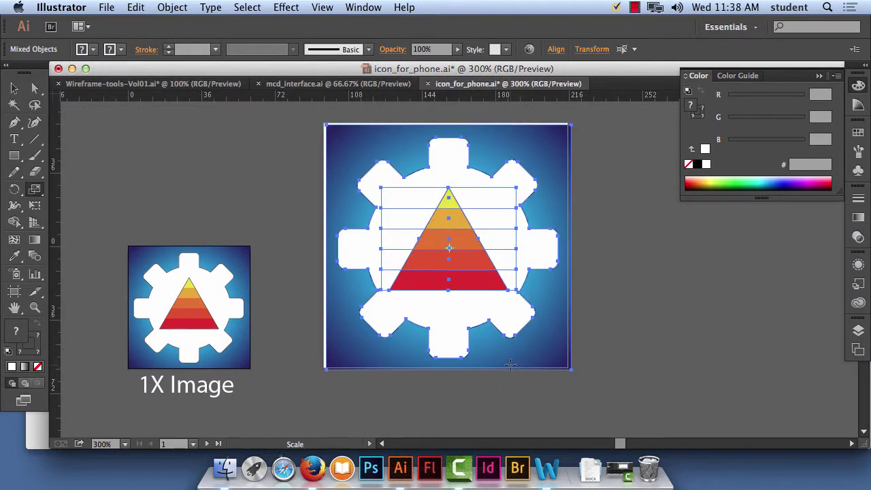
Nudge the enlarged icon up and left until it lines up with the 120 px artboard's edges, and deselect it.
key("Up")
key("Left")
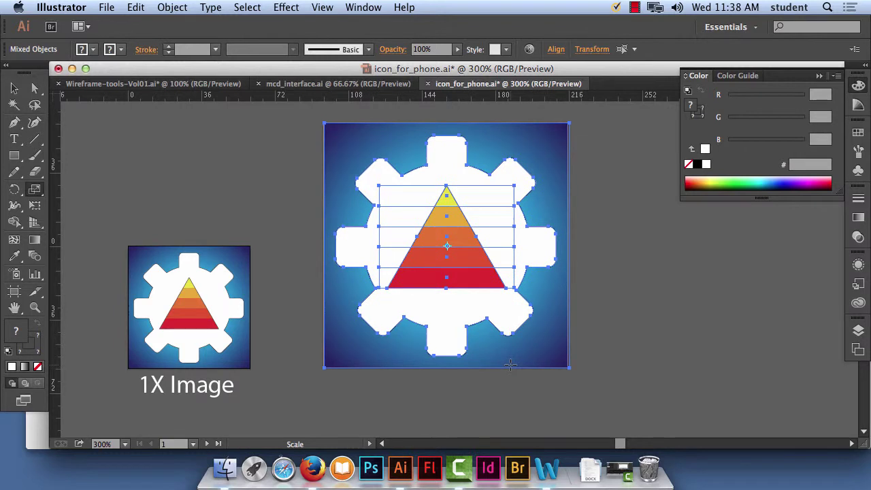
key("Left")
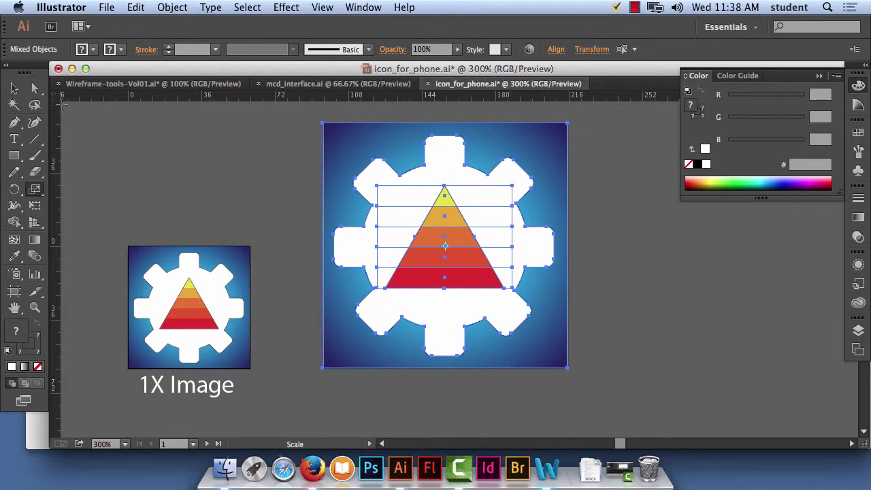
left_click(13, 87)
left_click(140, 163)
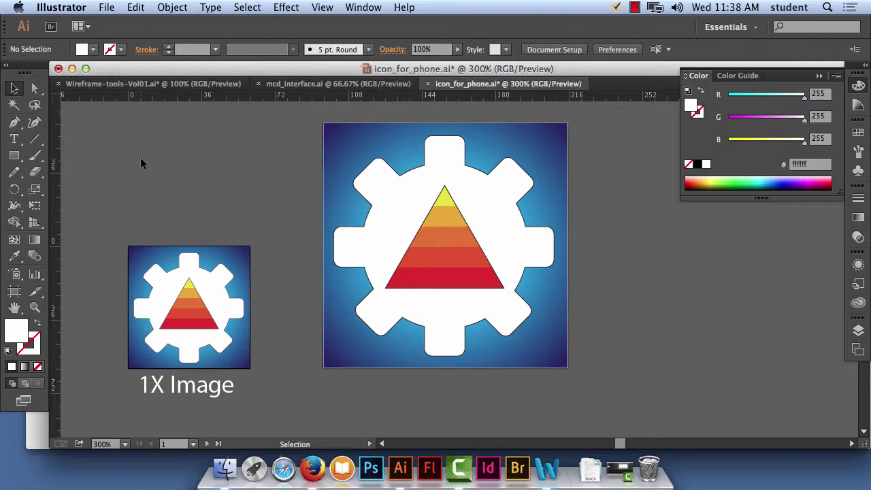
Duplicate the "1X Image" label to beneath the larger icon and change the copy's text to "2X Image".
left_click(185, 388)
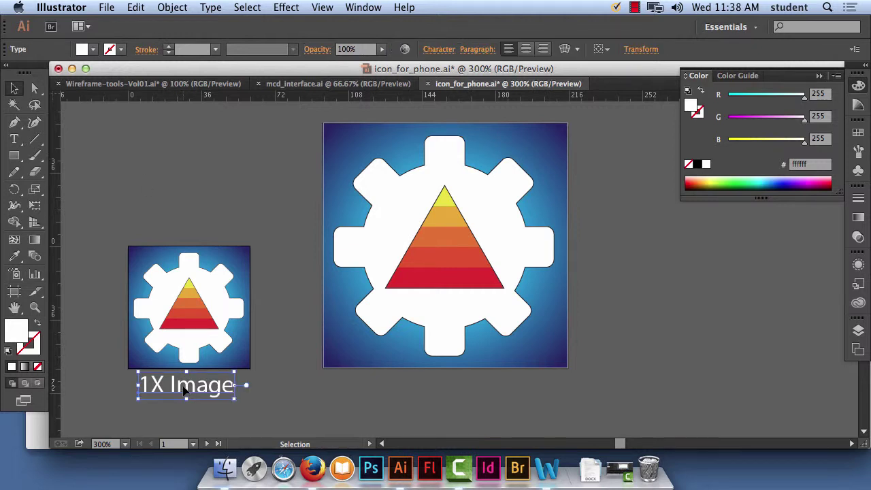
left_click_drag(185, 388, 447, 393)
key("t")
left_click_drag(499, 385, 391, 385)
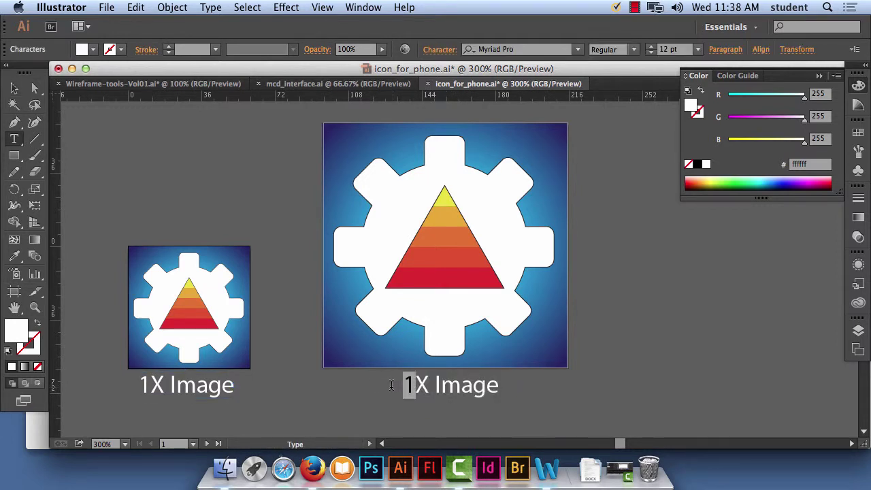
type("2")
left_click(14, 87)
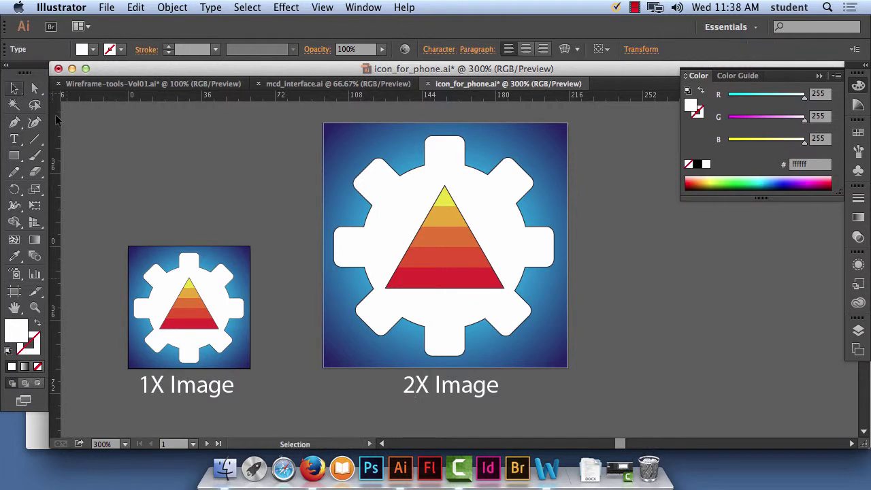
left_click(284, 229)
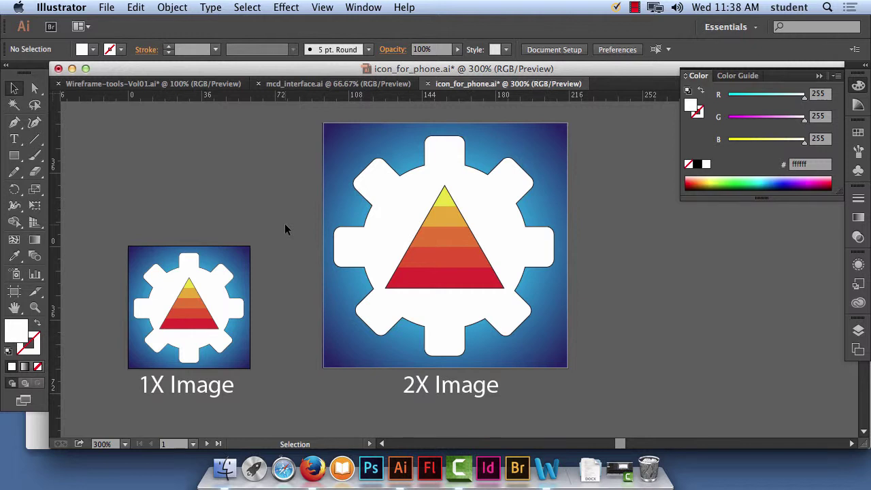
Draw a third square artboard, about 179.5 px wide, to the right of the 2x icon with their bottom edges level.
left_click_drag(468, 185, 388, 202)
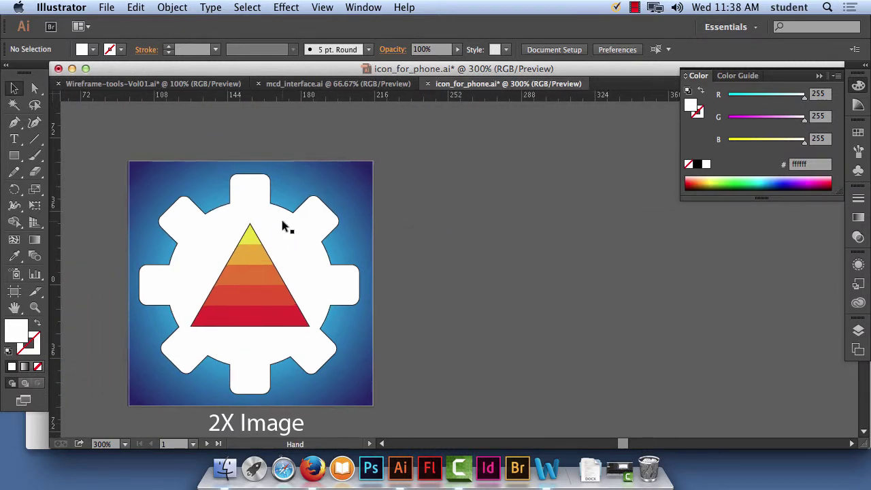
key("super+minus")
left_click_drag(442, 263, 354, 261)
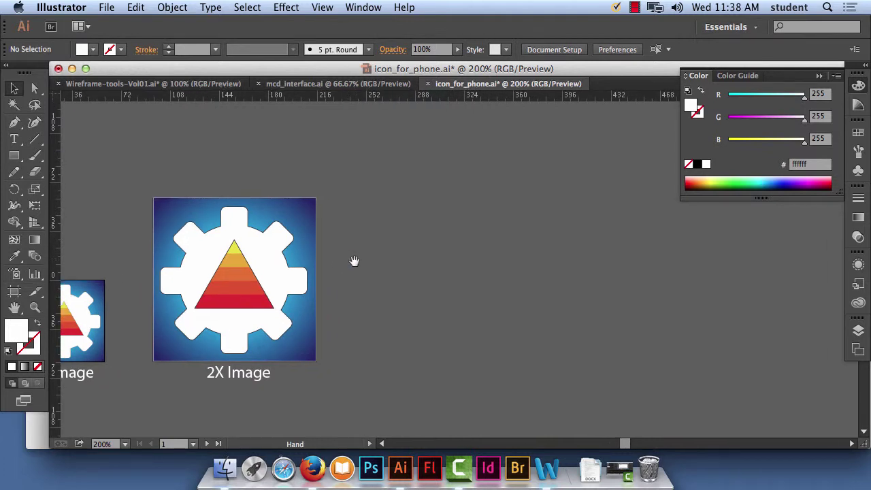
left_click(14, 291)
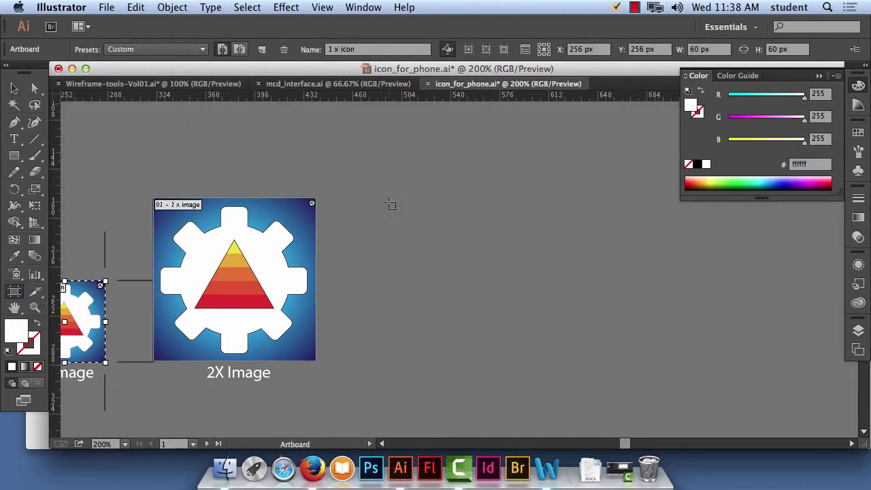
left_click_drag(364, 118, 608, 338)
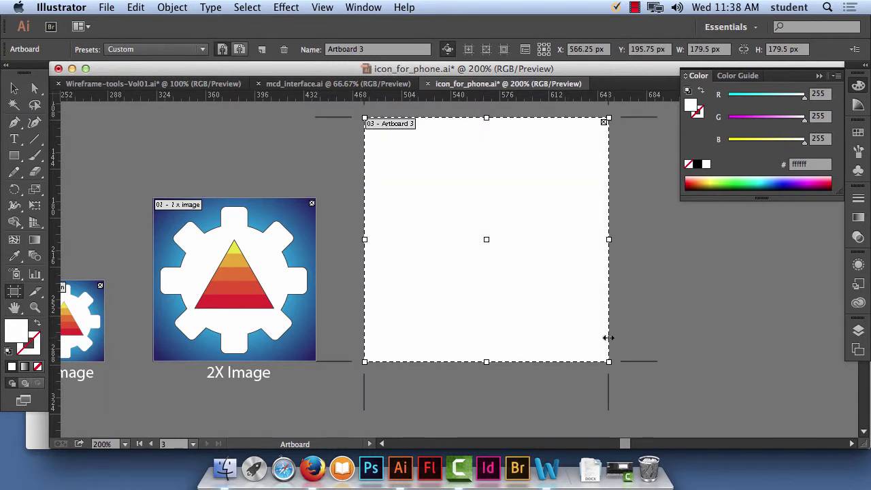
Set the third artboard's width and height to 180 px each.
double_click(701, 50)
type("180")
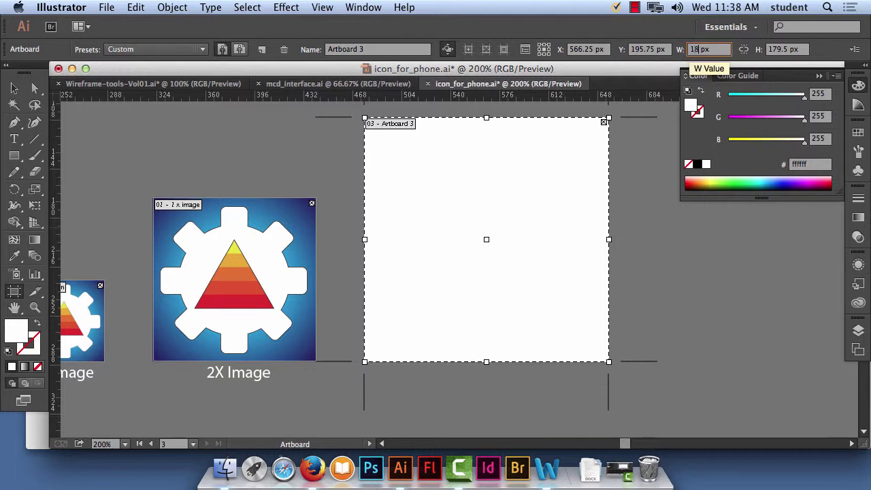
double_click(782, 51)
type("180")
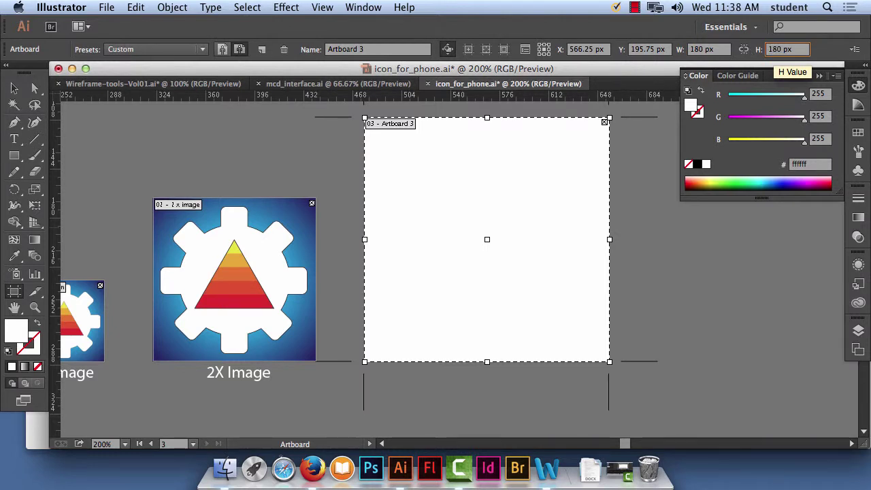
key("Tab")
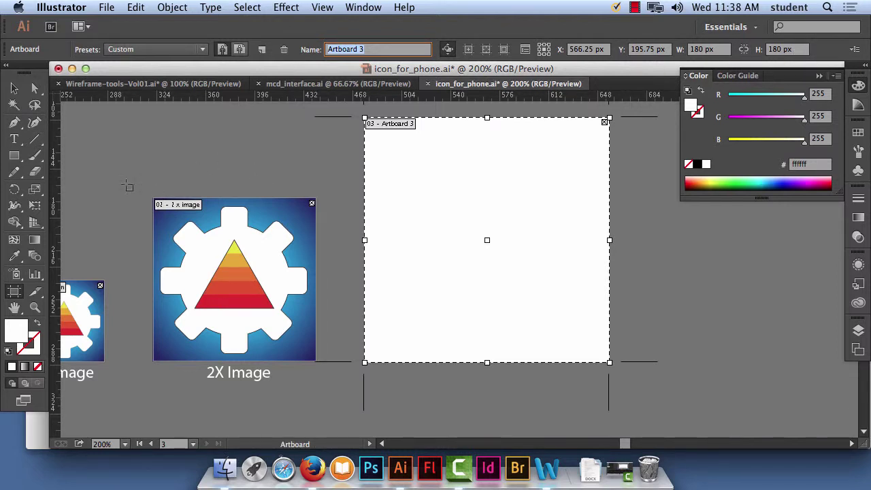
Duplicate the 2x icon artwork onto the third artboard, try scaling the copy uniformly to 300%, and undo that scaling.
left_click(15, 88)
left_click_drag(136, 187, 340, 358)
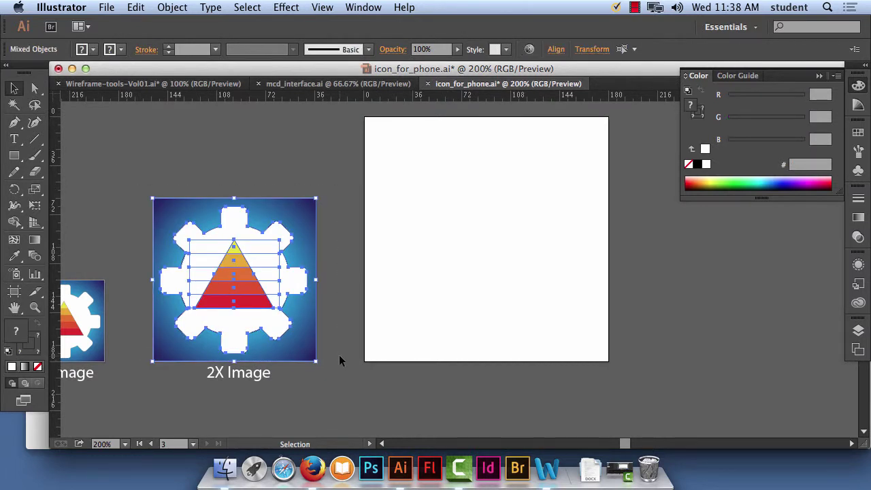
left_click_drag(278, 325, 526, 270)
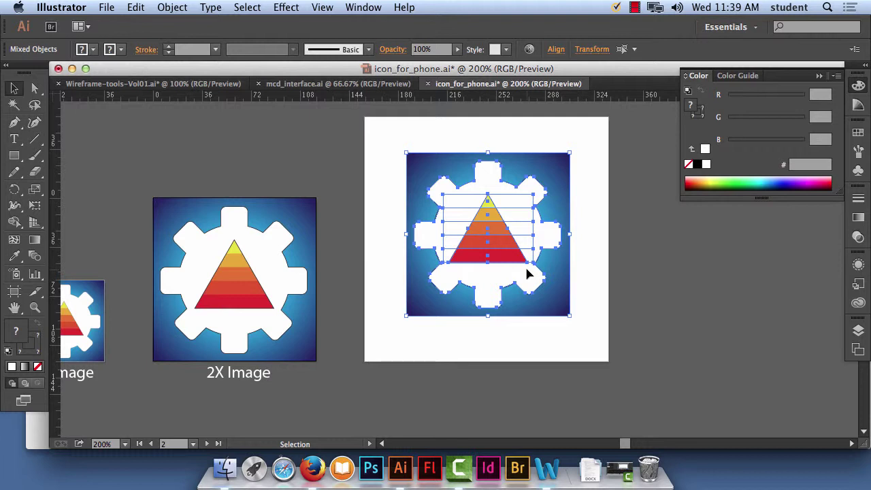
double_click(35, 194)
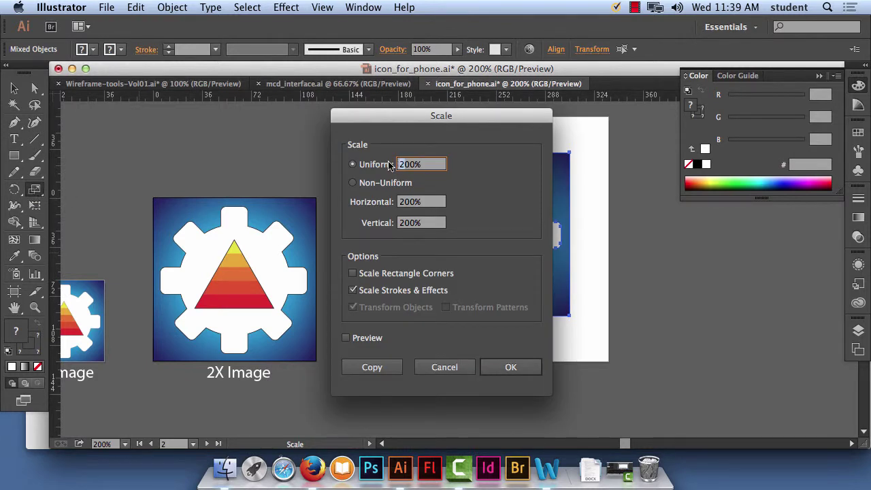
type("300%")
left_click(527, 366)
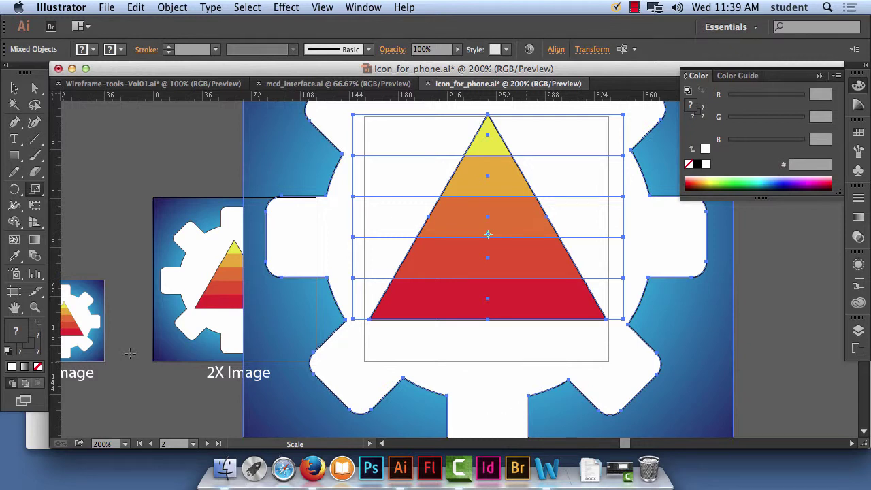
left_click(15, 88)
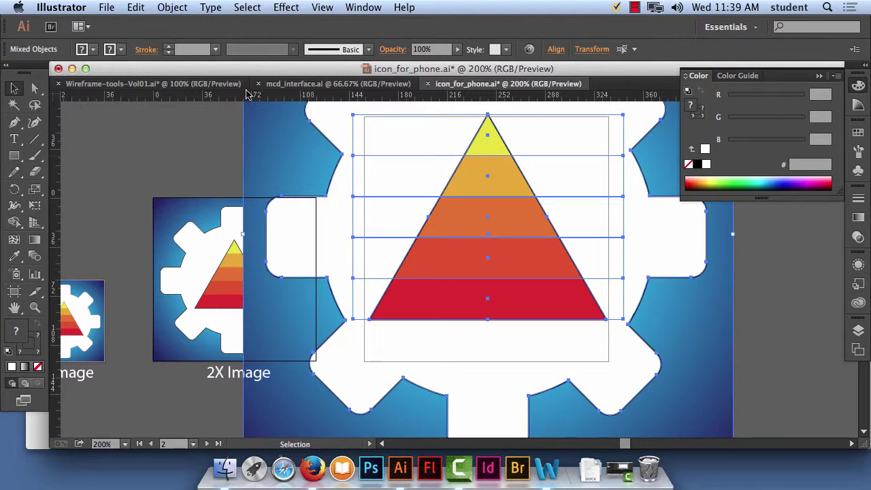
left_click(136, 8)
left_click(148, 26)
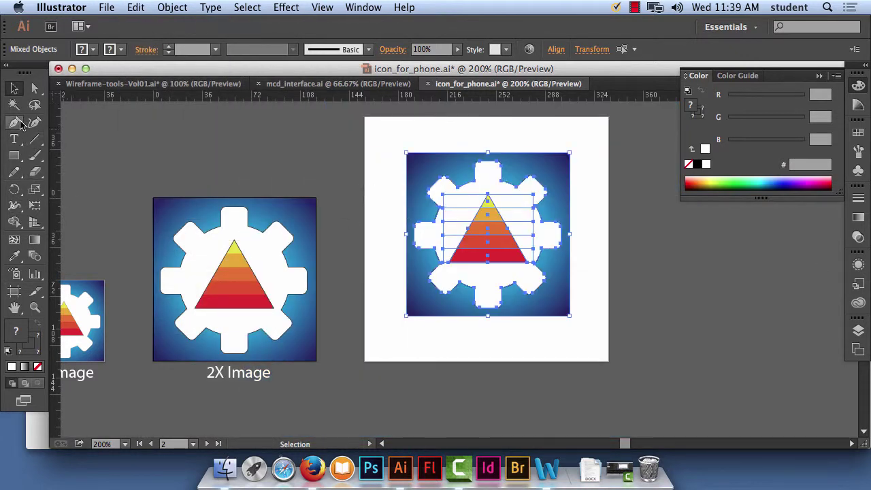
Try scaling the copied 2x artwork uniformly to 200% and delete the copy from the third artboard.
double_click(34, 188)
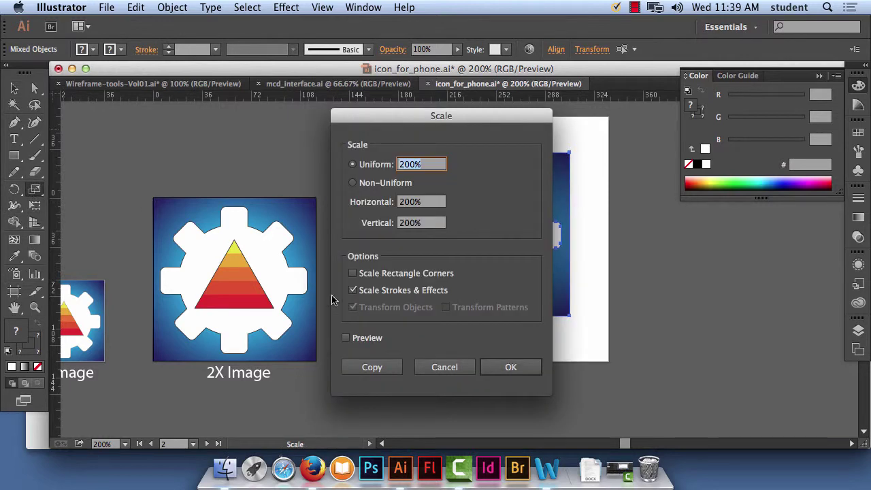
left_click(510, 367)
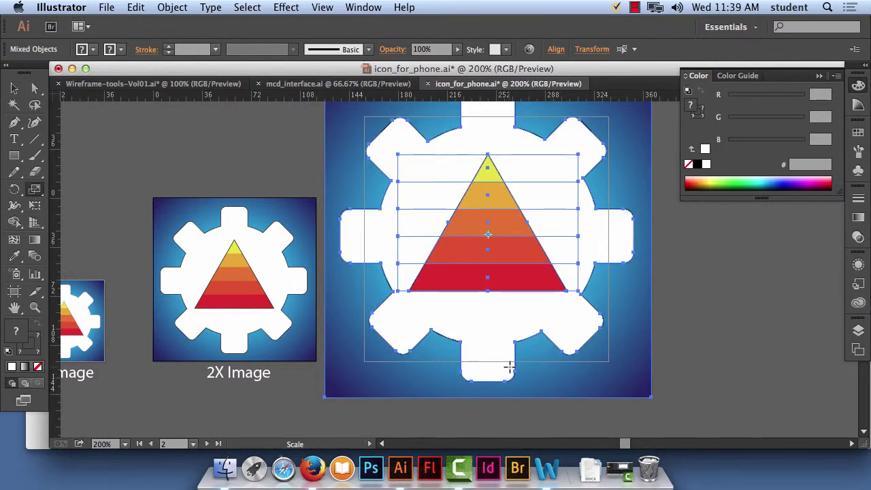
key("Delete")
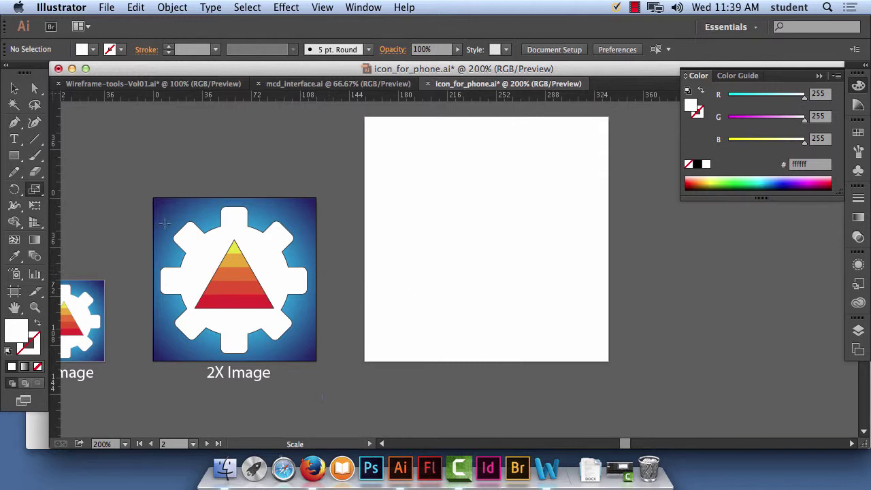
Duplicate all the 1x icon artwork onto the 180 px artboard and scale the copy uniformly to 300% with Scale Strokes & Effects on.
key("space")
left_click_drag(196, 206, 295, 223)
key("v")
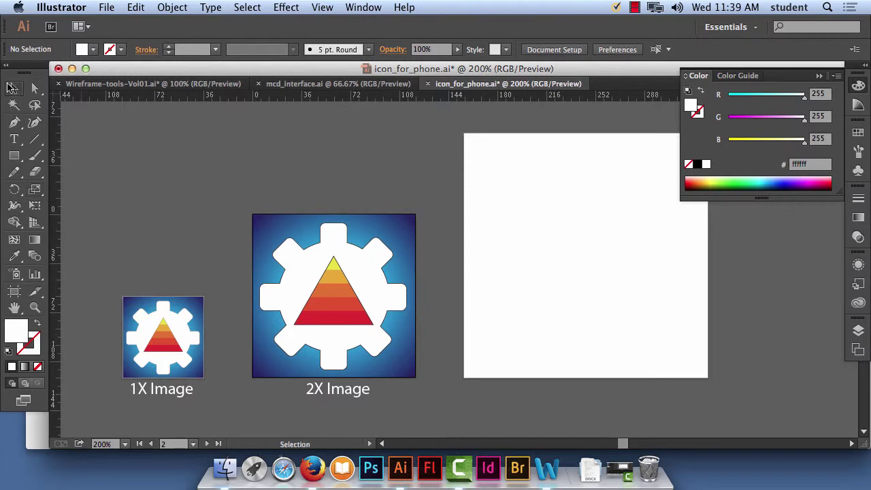
left_click_drag(105, 274, 214, 379)
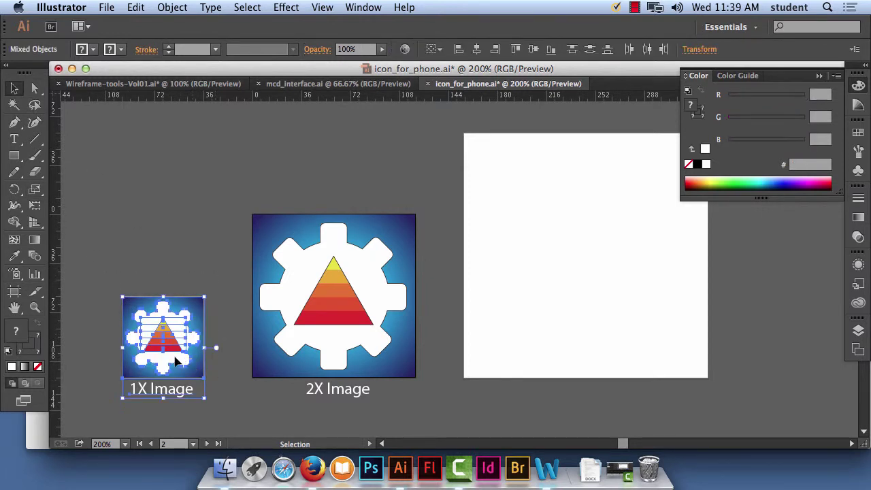
left_click(119, 283)
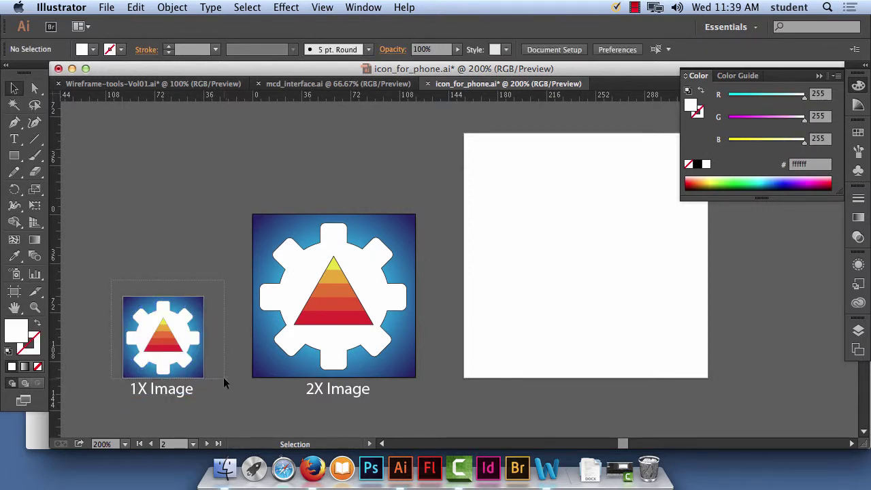
left_click(164, 345)
left_click_drag(163, 346, 596, 269)
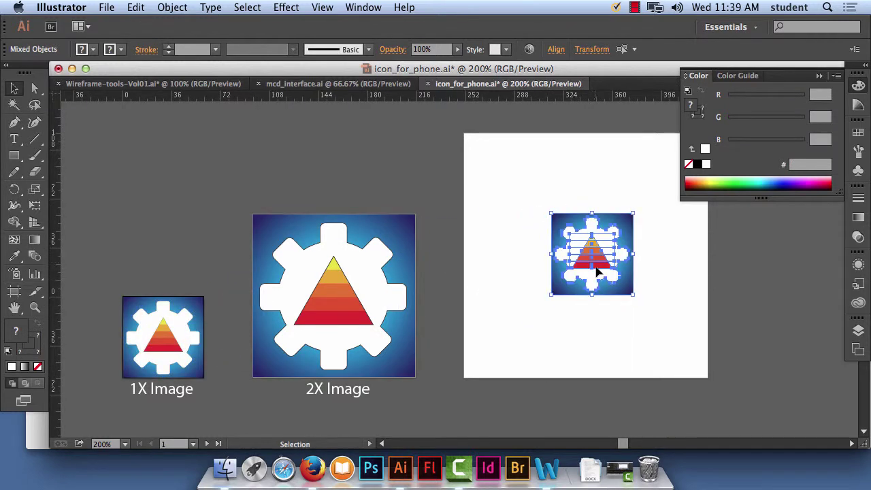
left_click_drag(698, 258, 530, 283)
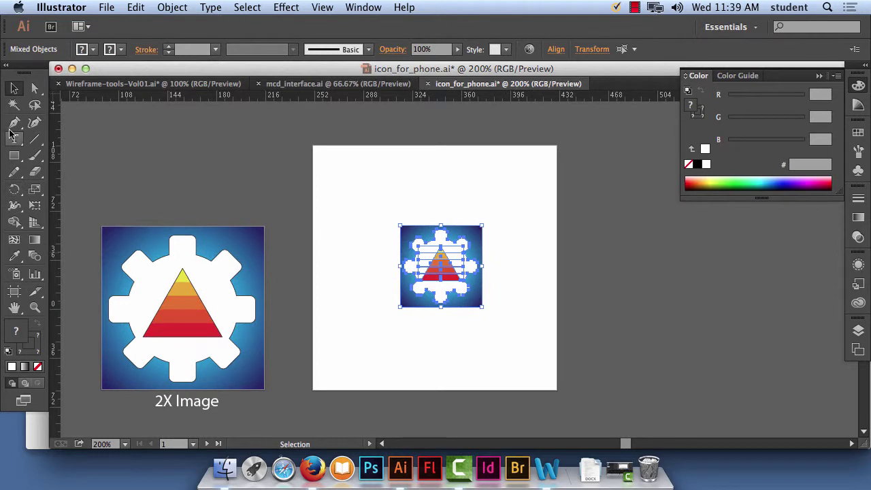
double_click(35, 189)
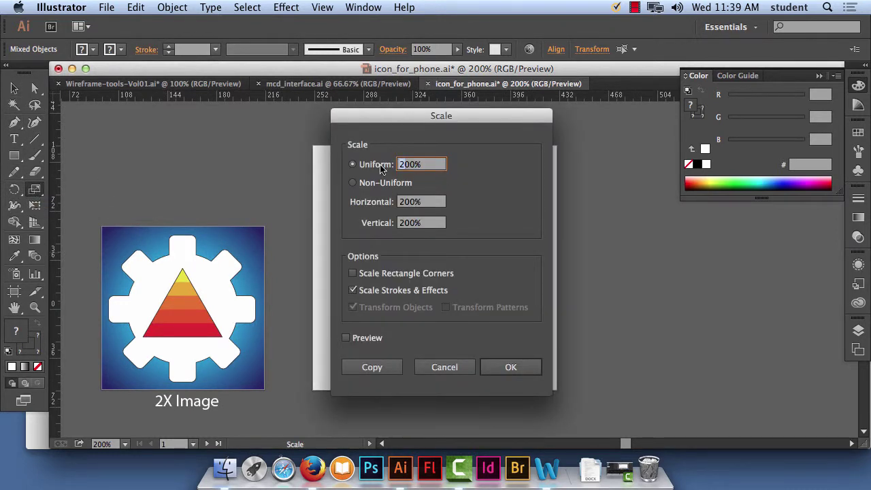
left_click(510, 367)
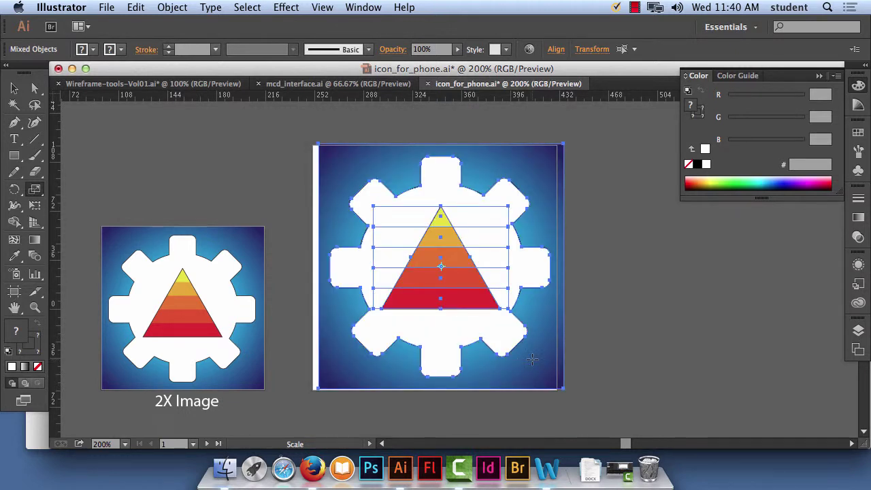
Nudge the enlarged icon left and down until it lines up with the 180 px artboard's edges, and deselect it.
key("Left")
key("Left")
key("Left")
key("Left")
key("Left")
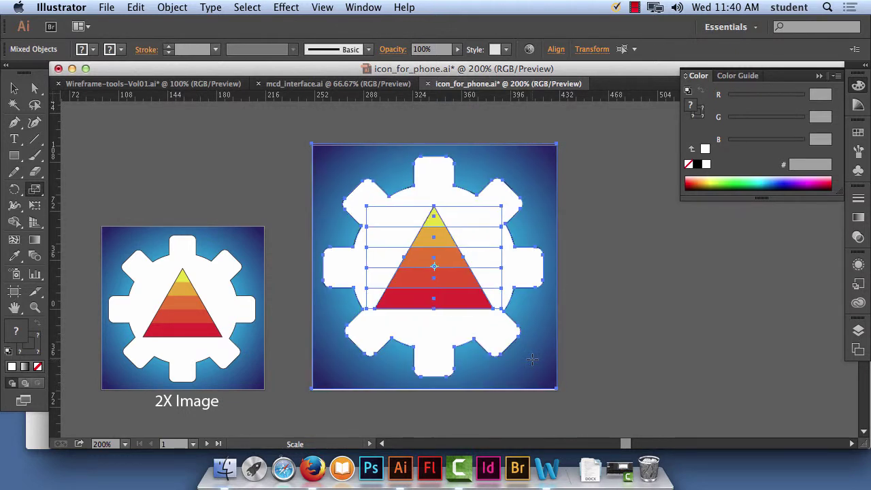
key("Down")
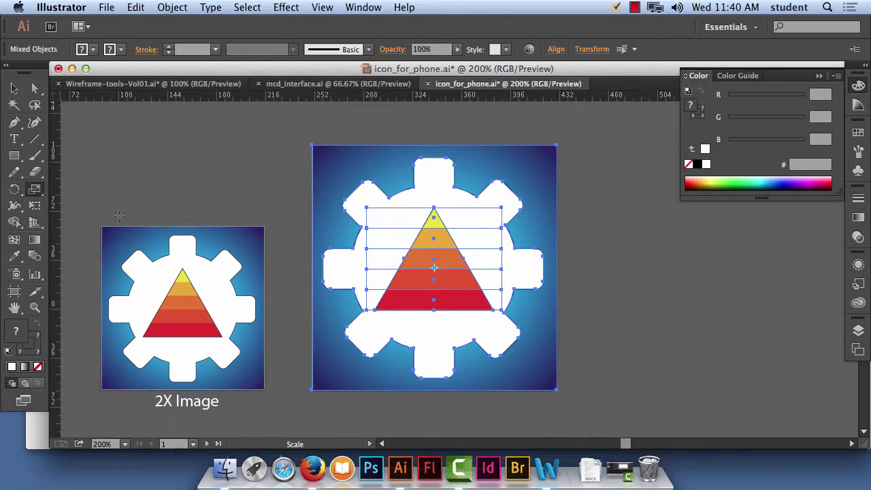
left_click(14, 89)
left_click(101, 124)
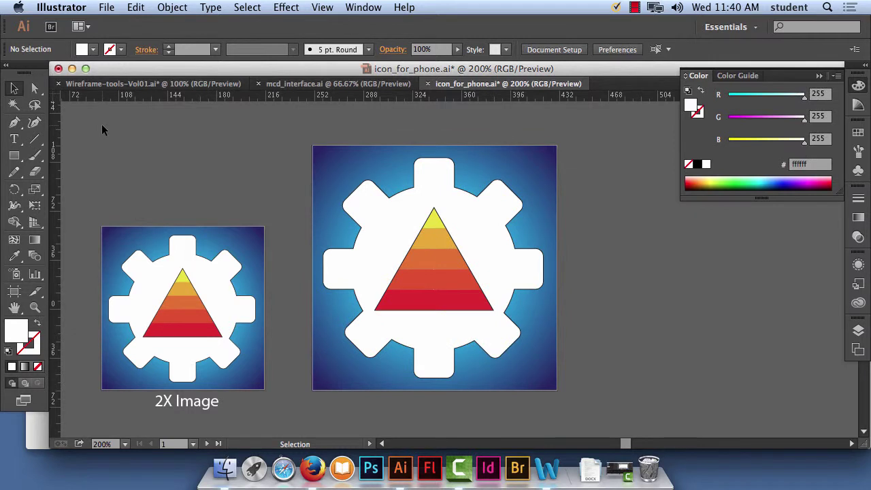
Duplicate the "2X Image" label to beneath the largest icon and change the copy's text to "3X Image".
left_click_drag(266, 236, 408, 159)
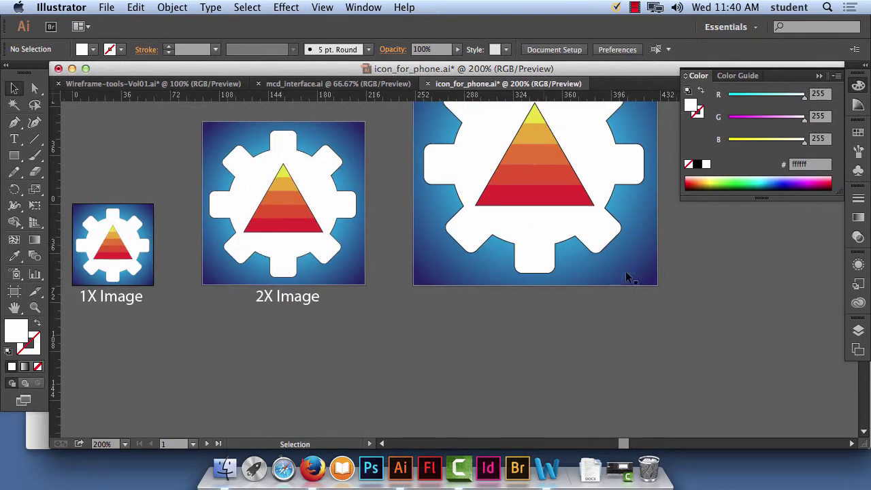
left_click(292, 299)
left_click_drag(293, 301, 490, 291)
double_click(519, 295)
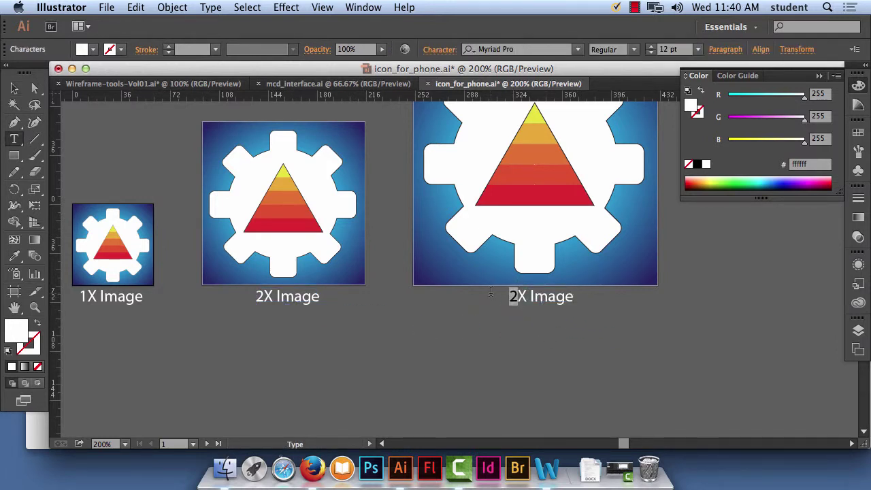
type("3")
left_click(16, 89)
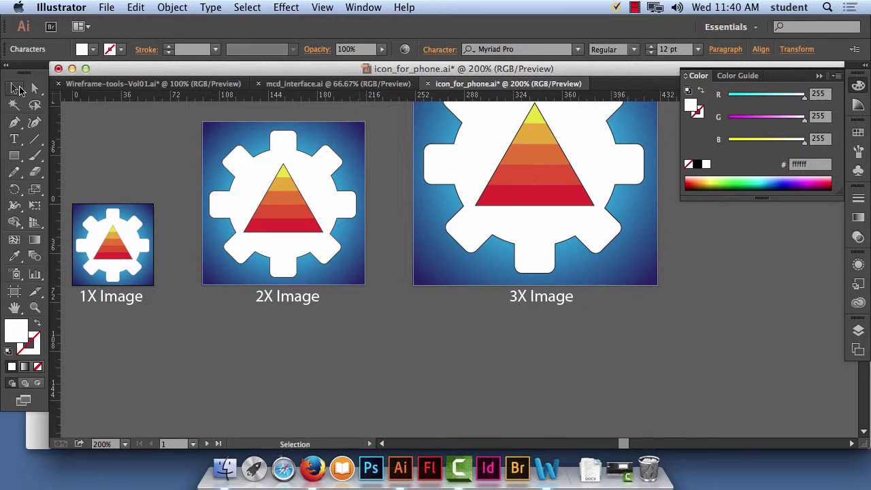
left_click(398, 358)
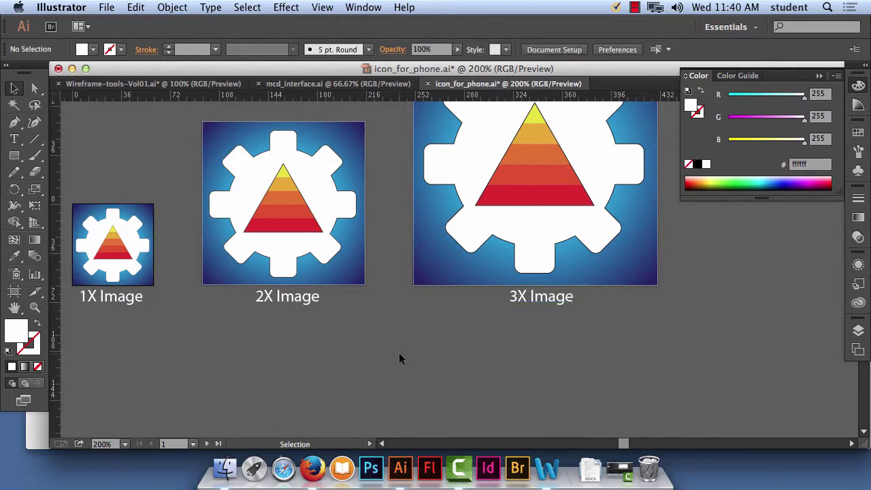
scroll(427, 291, "up", 5)
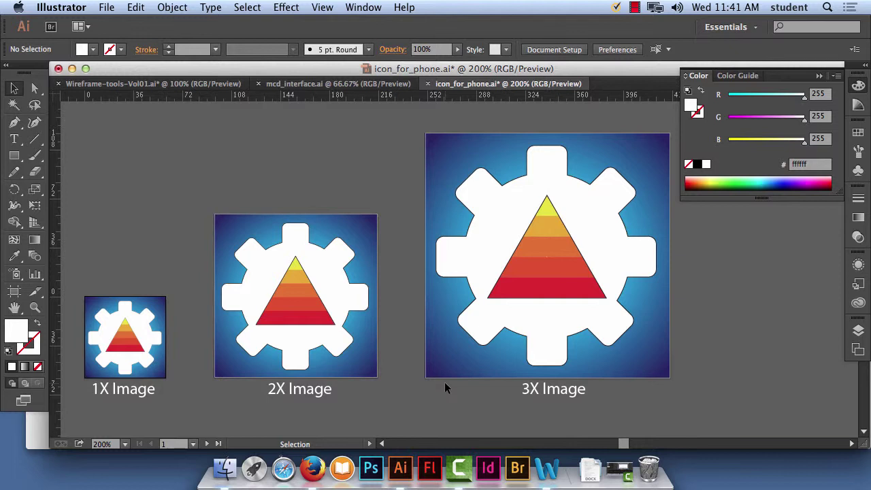
left_click(35, 293)
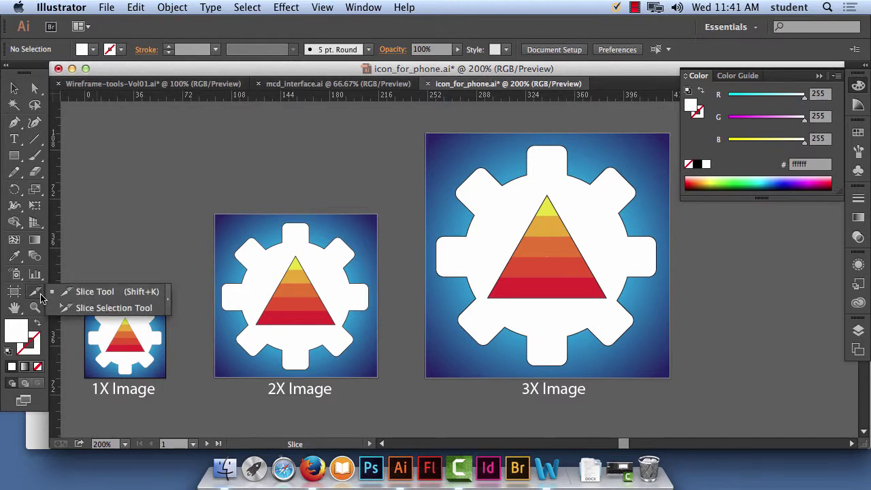
left_click(88, 292)
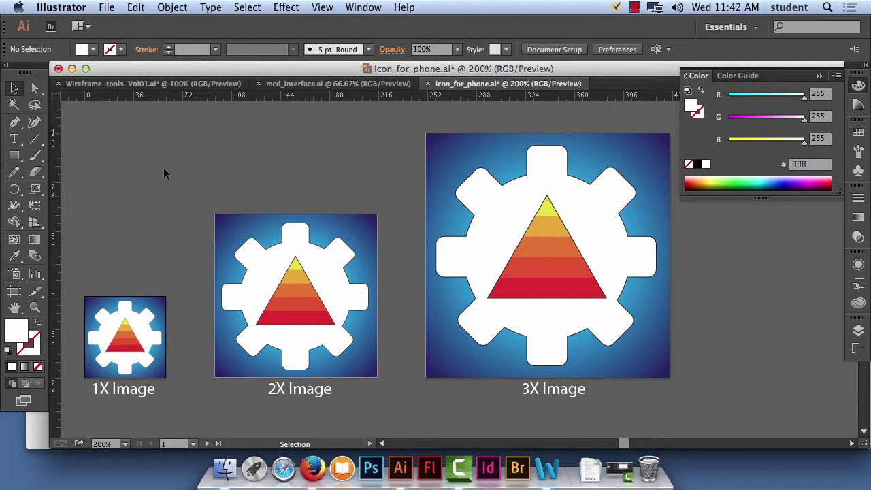
Show the list of artboards and float it over the empty canvas above the 1x icon.
left_click(360, 8)
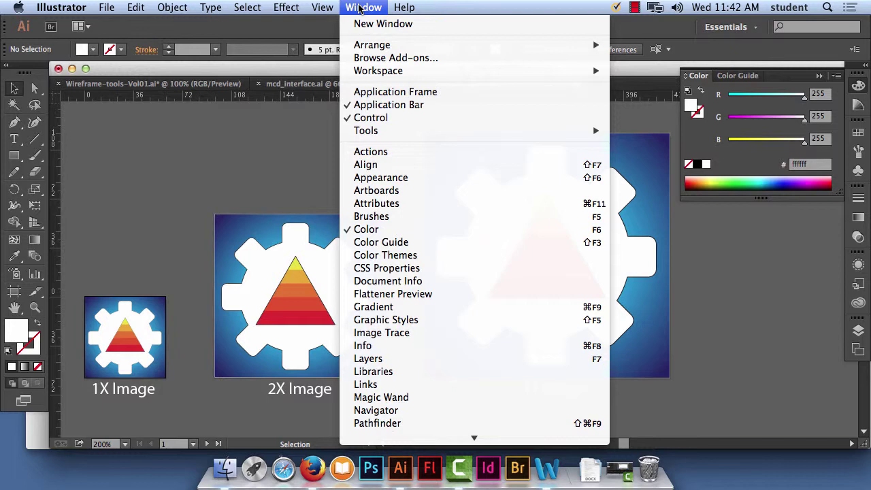
left_click(401, 192)
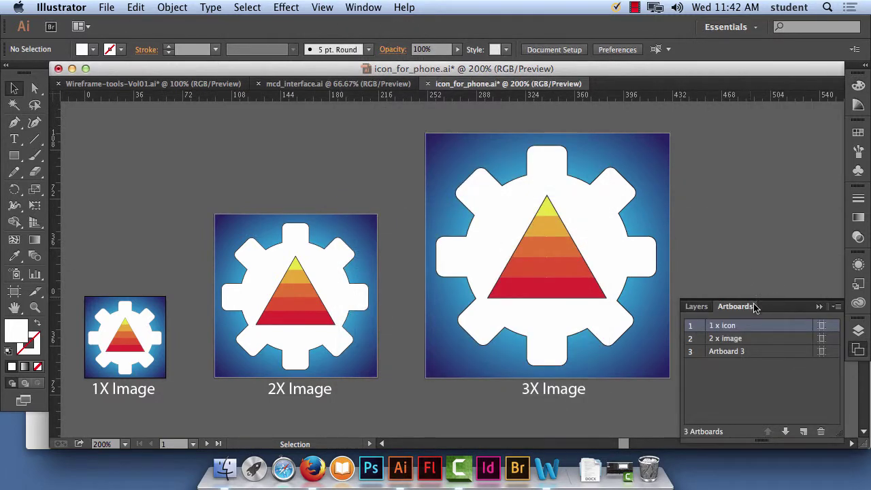
left_click_drag(746, 306, 113, 115)
Rename the third artboard as "3 x image" in the artboard list.
double_click(149, 157)
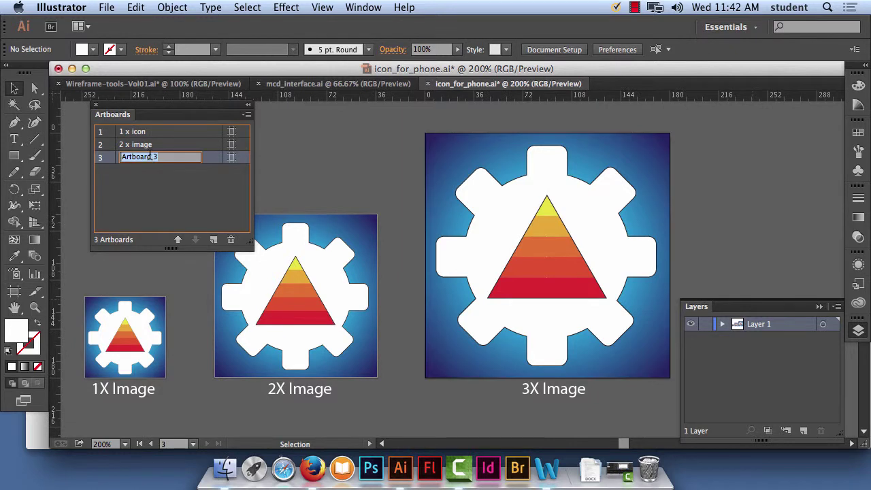
type("3 x image")
key("BackSpace")
key("BackSpace")
key("BackSpace")
type("age")
left_click(170, 192)
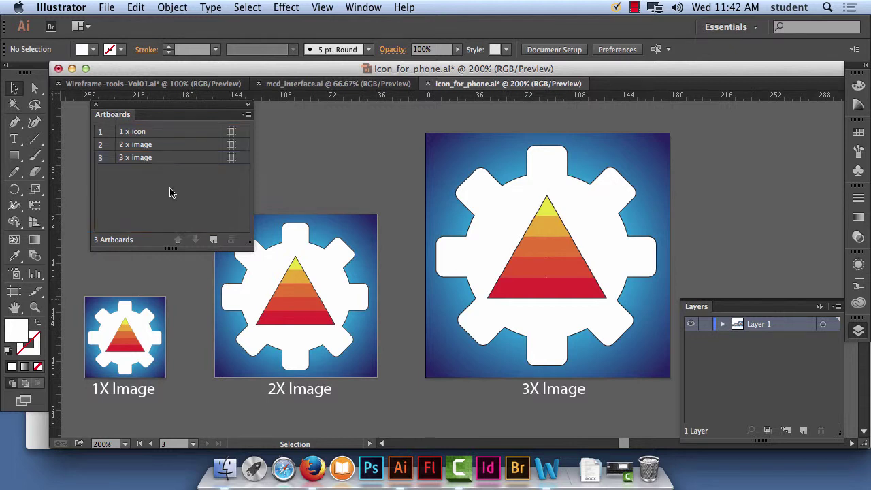
Make the 1 x icon, 2 x image and 3 x image artboards active in turn to check the list.
left_click(164, 133)
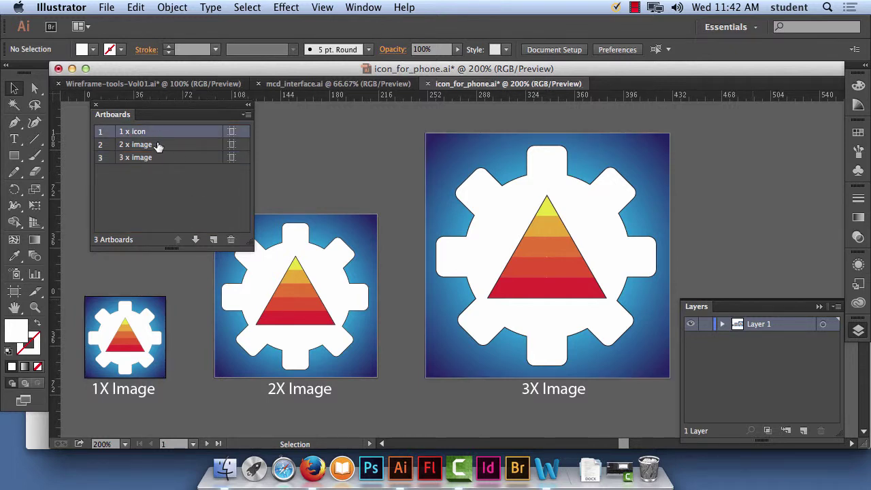
left_click(158, 146)
left_click(166, 158)
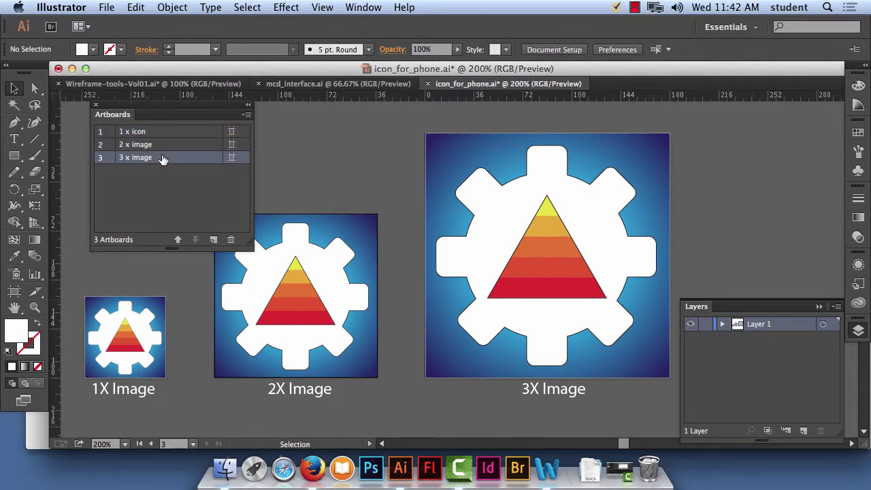
Cycle through the listed artboards once more, finishing with 1 x icon as the active one.
left_click(172, 134)
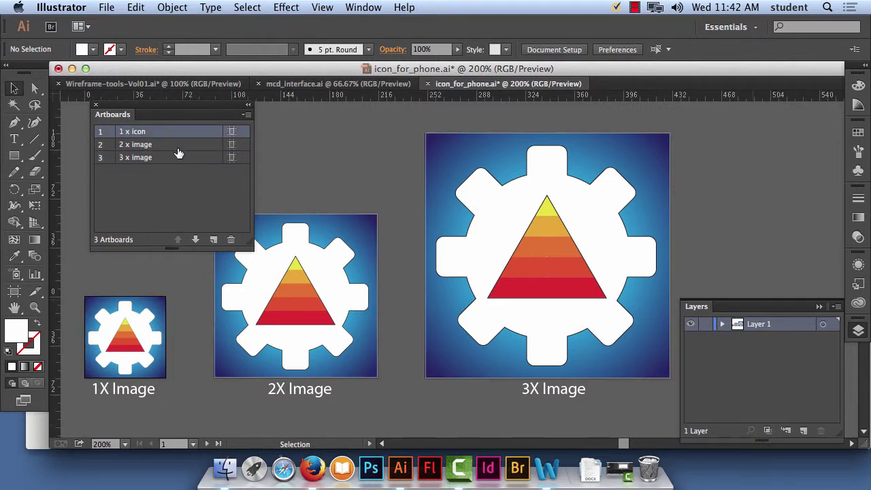
left_click(177, 147)
left_click(178, 158)
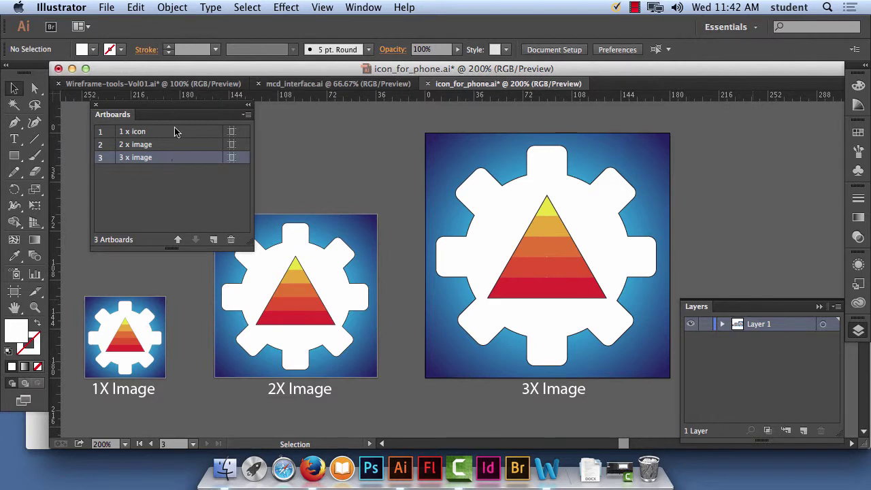
left_click(175, 132)
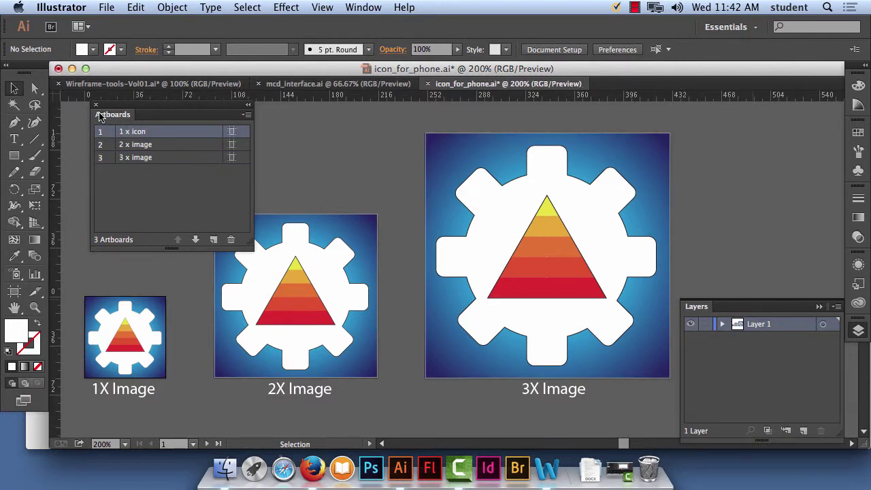
Open the Artboard Options of the 1 x icon artboard, review its name and dimensions, and close them.
left_click(351, 7)
left_click(191, 185)
left_click(246, 115)
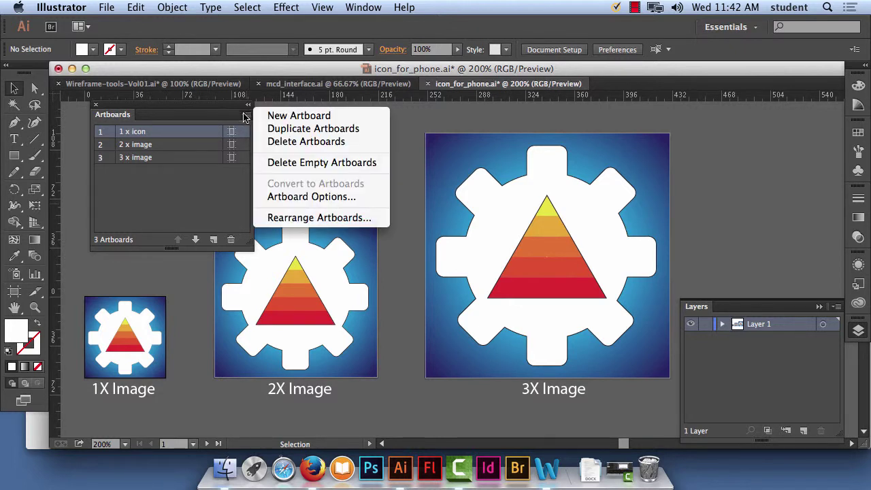
left_click(325, 196)
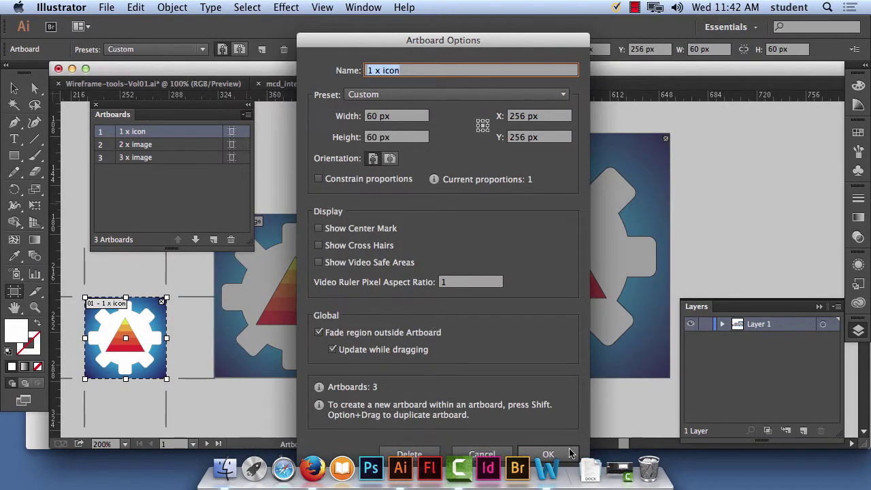
left_click(547, 454)
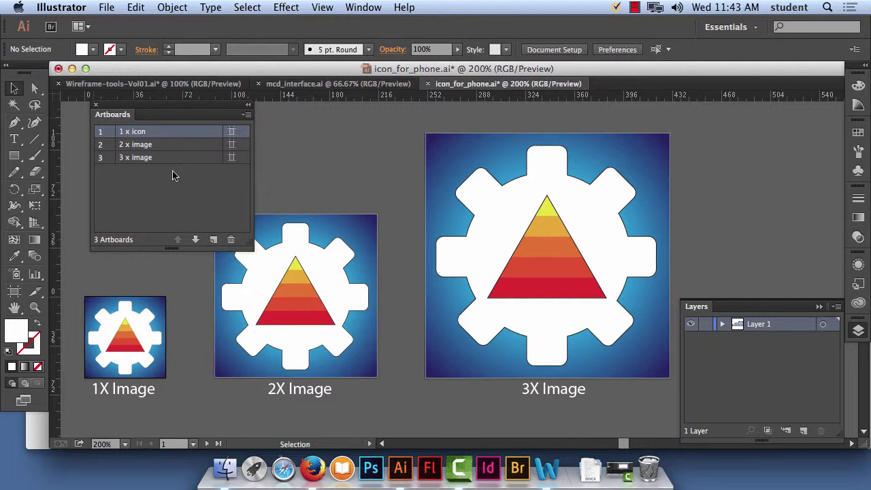
Step repeatedly through the 1 x icon, 2 x image and 3 x image artboards to see each one become active.
left_click(140, 144)
left_click(146, 133)
left_click(142, 144)
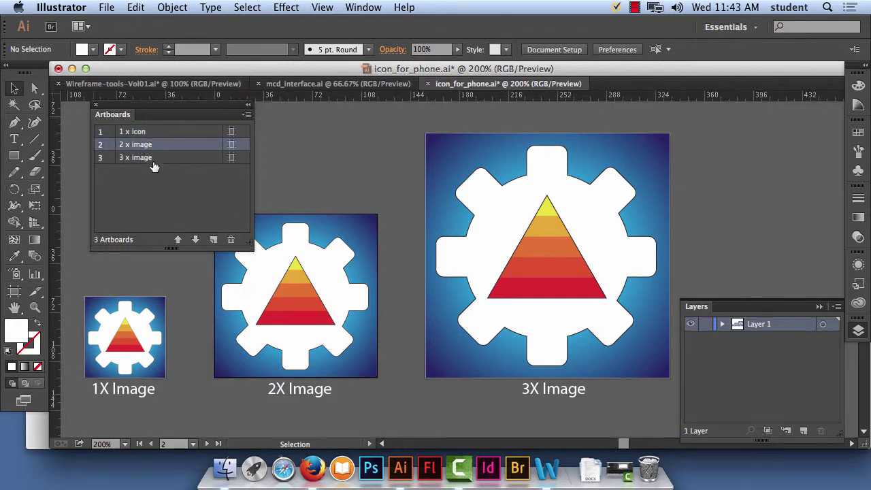
left_click(153, 159)
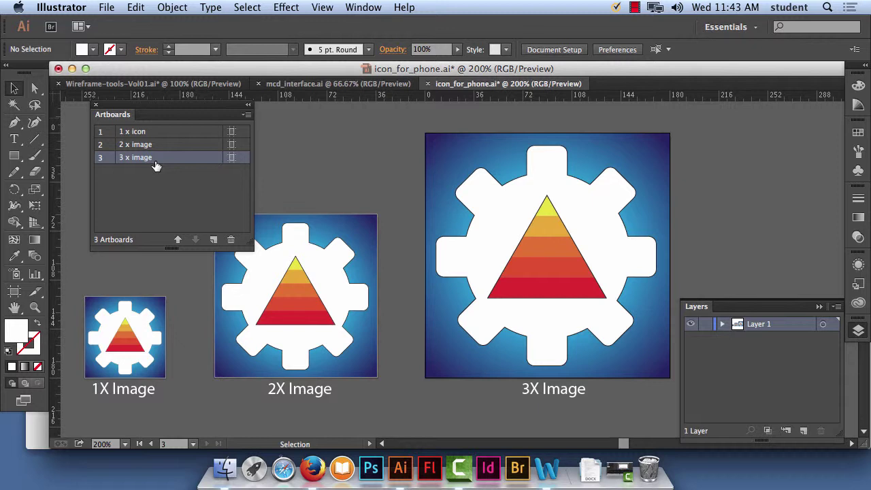
left_click(152, 134)
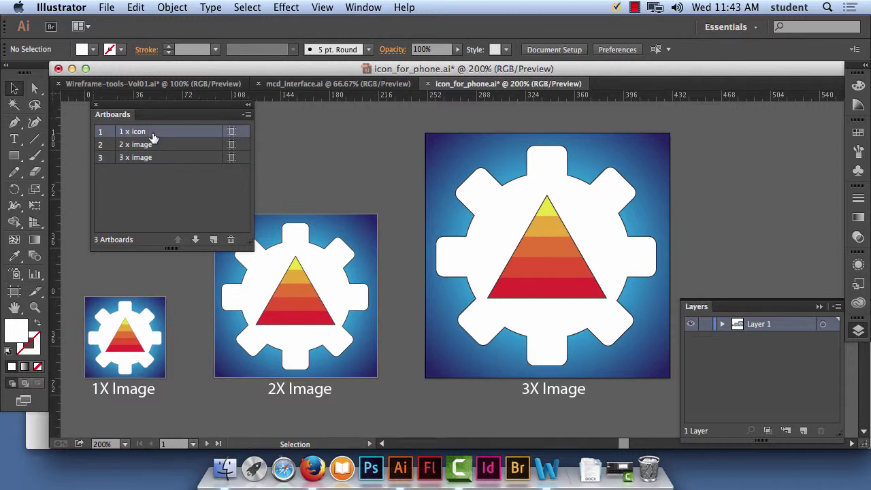
left_click(175, 142)
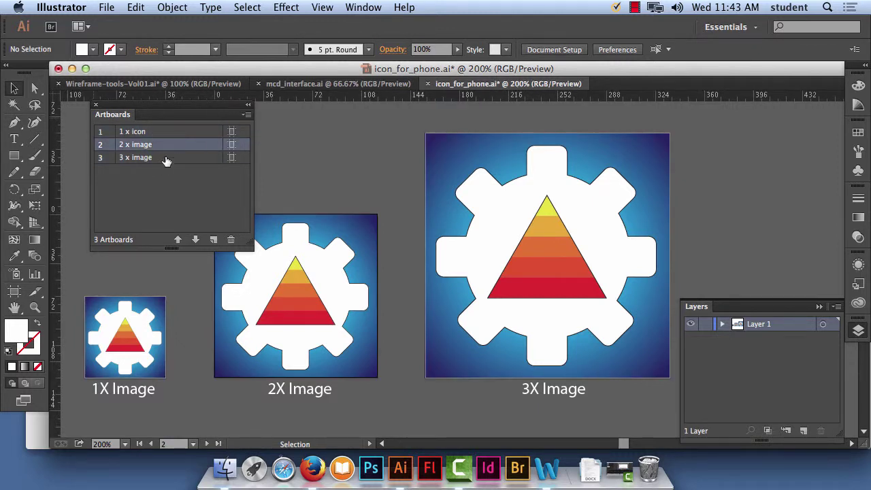
left_click(166, 157)
Make the 1 x icon artboard active and start a Save for Web export of it.
left_click(164, 132)
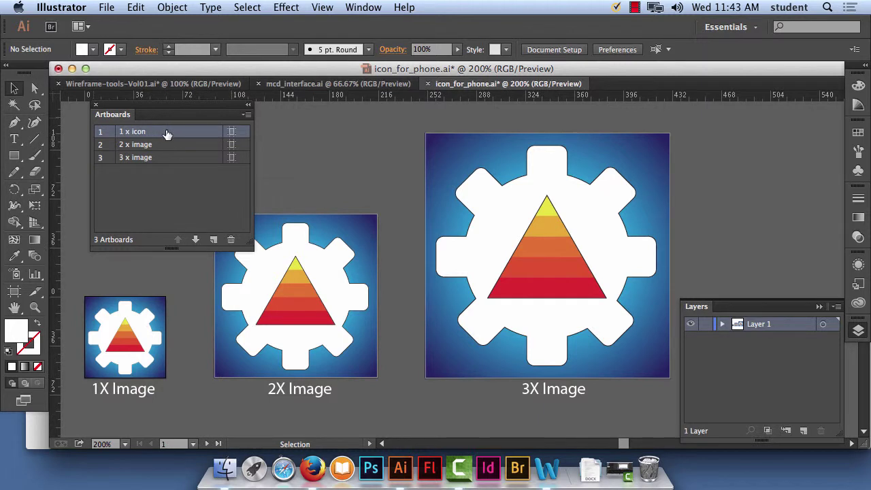
left_click(107, 7)
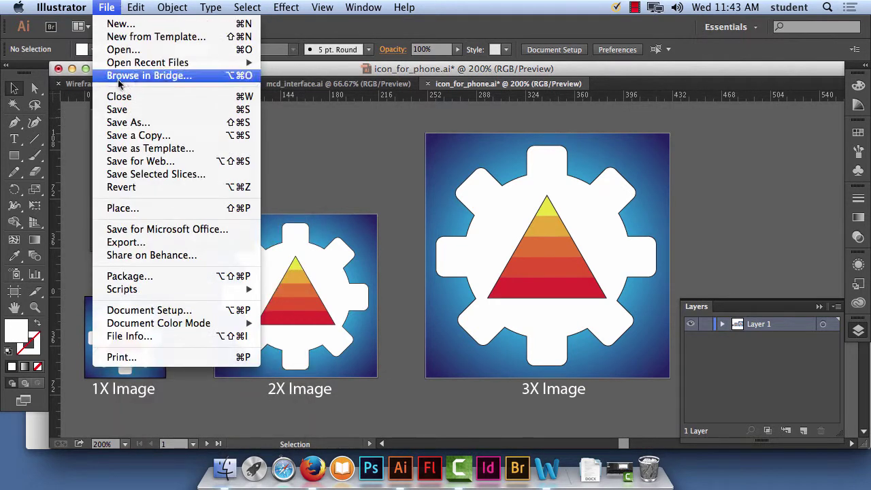
left_click(140, 162)
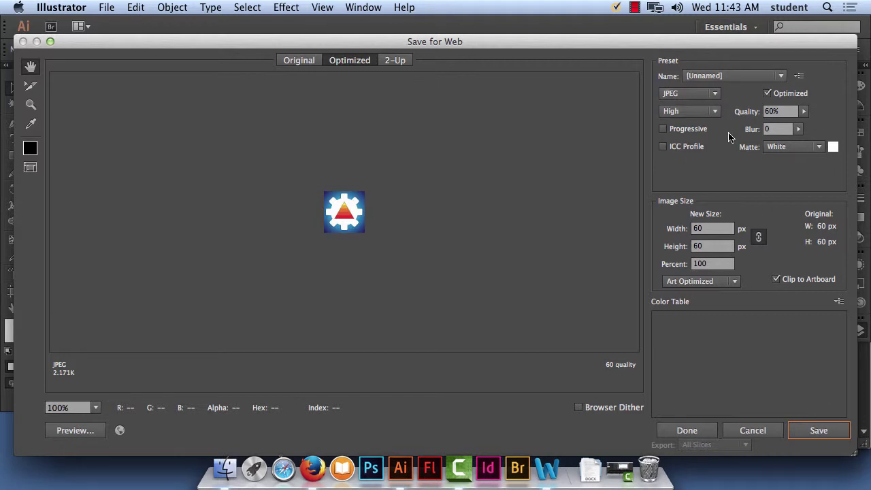
Try the GIF, JPEG and PNG-8 formats for the 1x icon, and settle on PNG-24 as the export format.
left_click(706, 95)
left_click(699, 109)
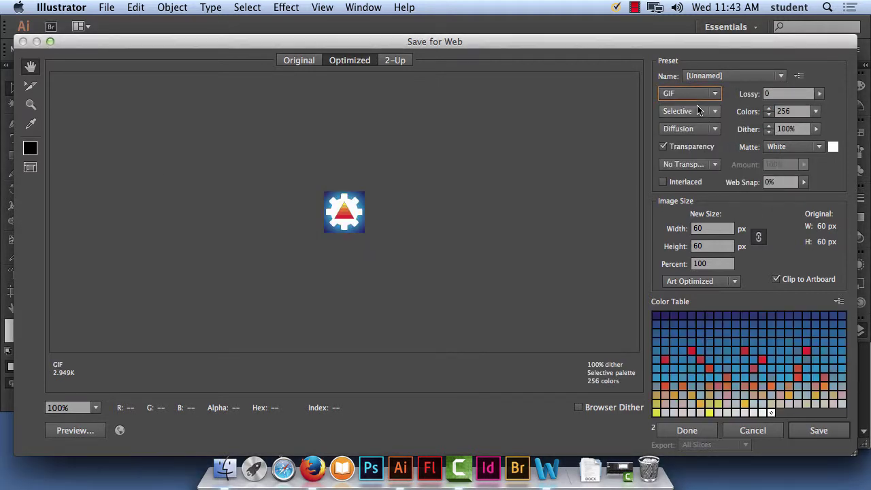
left_click(706, 95)
left_click(702, 123)
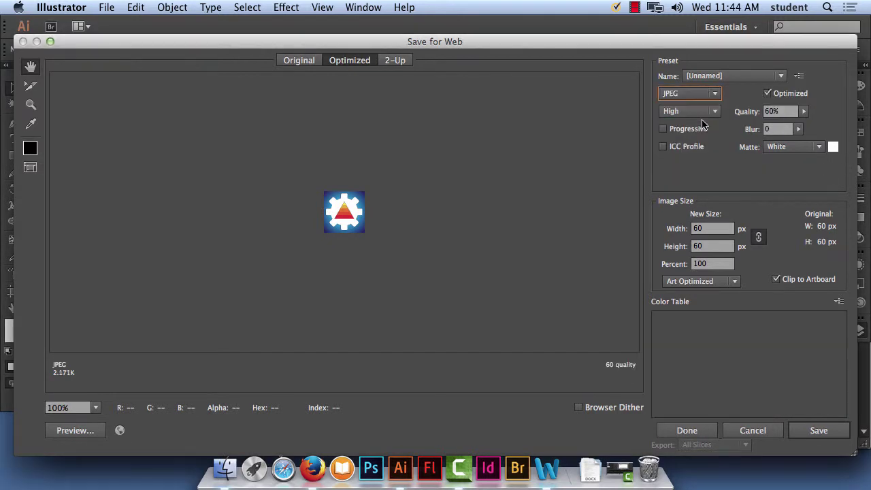
left_click(706, 95)
left_click(701, 136)
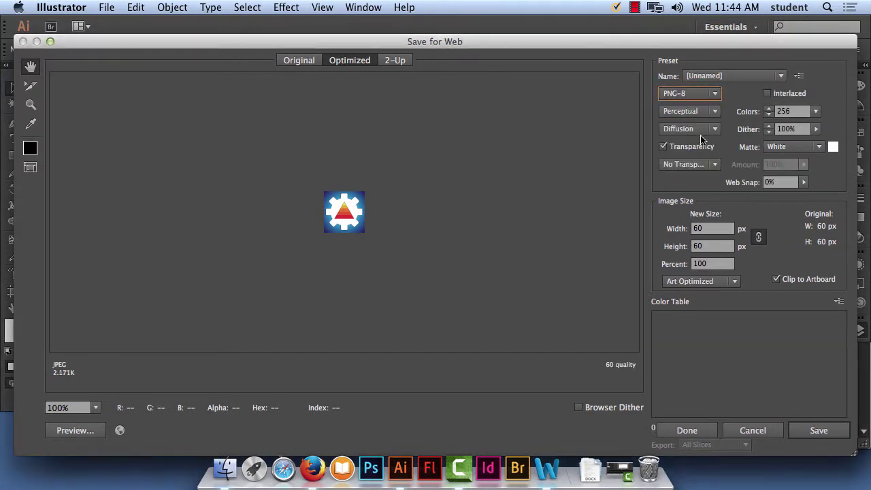
left_click(705, 95)
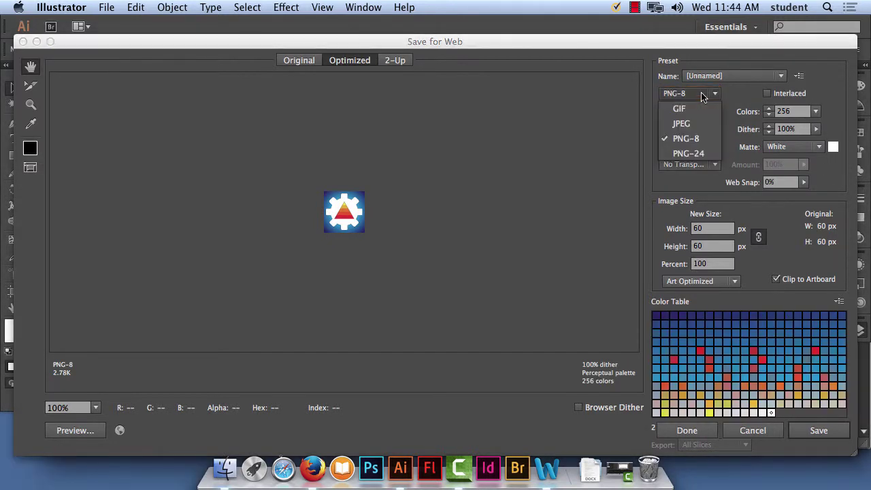
left_click(699, 153)
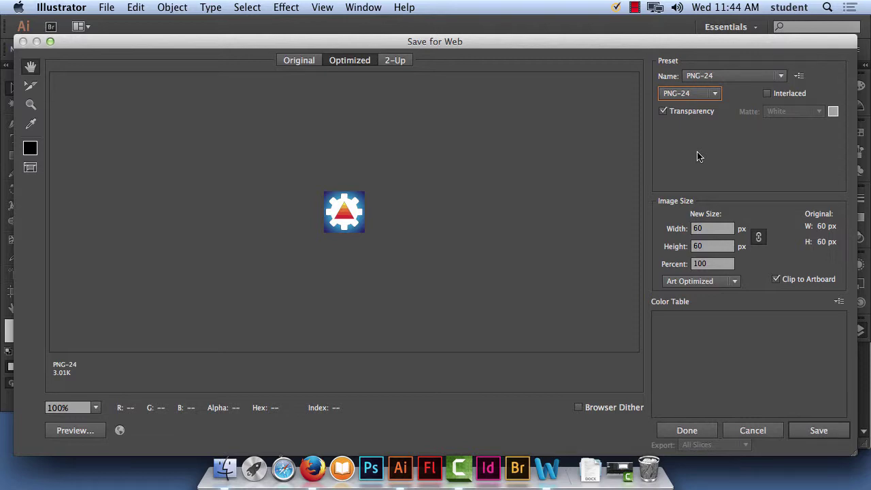
Switch to Firefox and read the image format and bit depth recommendations at the end of Apple's Icon and Image Sizes page.
left_click(313, 468)
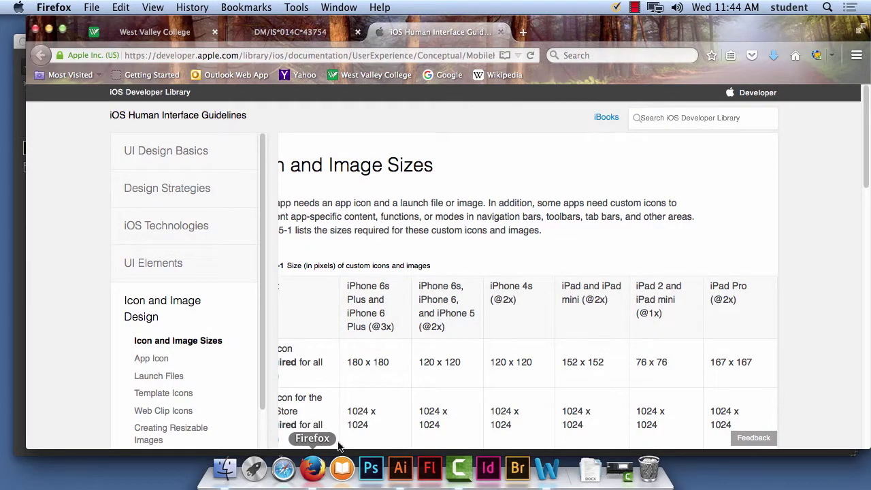
scroll(536, 268, "down", 12)
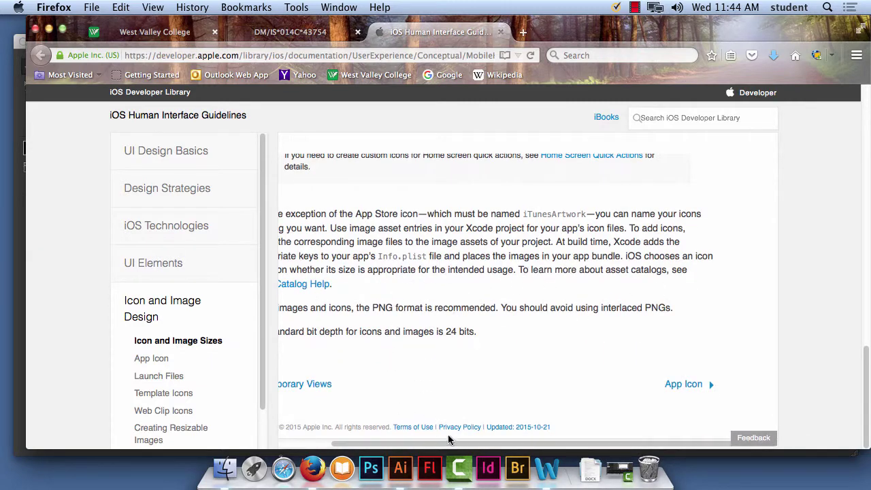
scroll(452, 442, "left", 3)
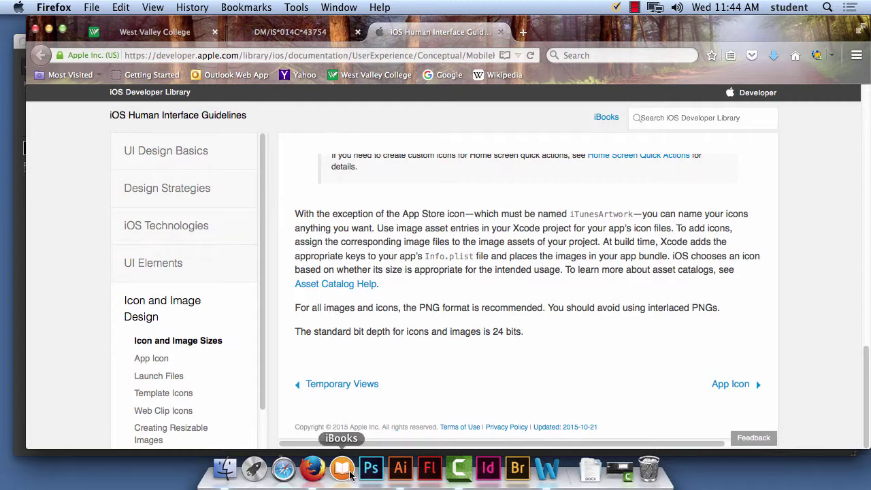
Return to Illustrator, turn off transparency for the PNG-24 export and proceed to saving the optimized image.
left_click(402, 468)
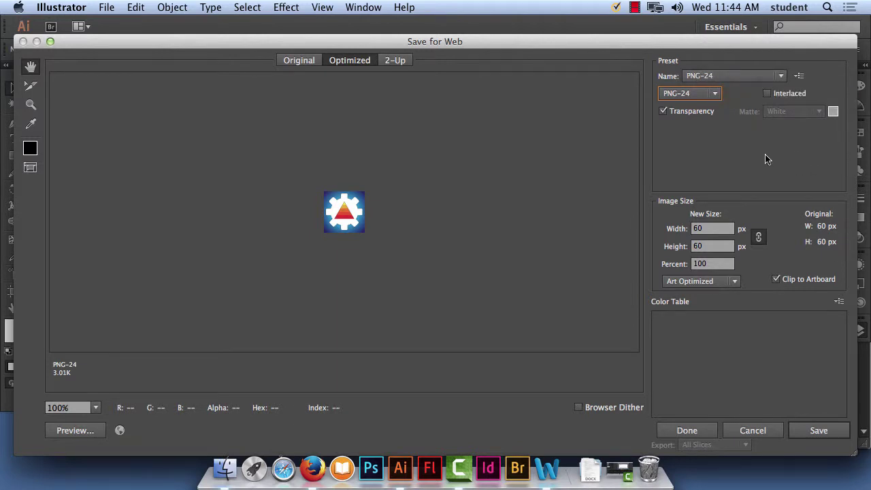
left_click(664, 112)
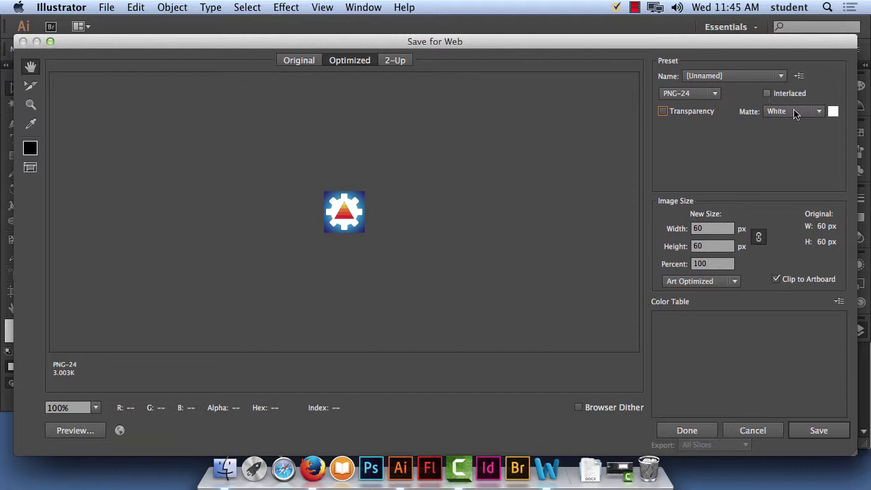
left_click(818, 431)
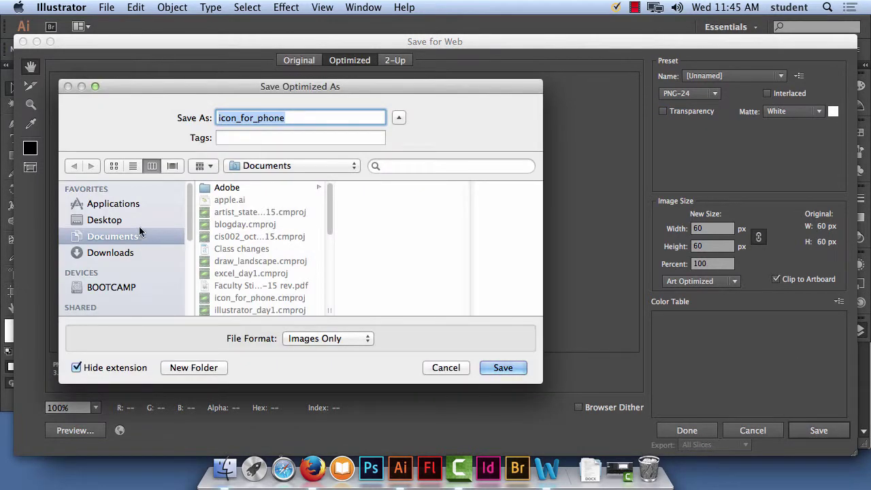
Create a folder named highres_images on the Desktop as the save location.
left_click(95, 219)
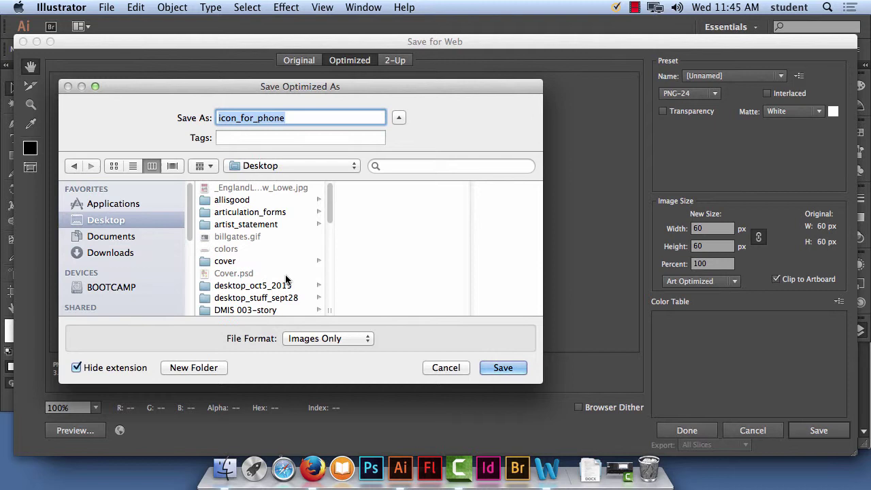
left_click(190, 367)
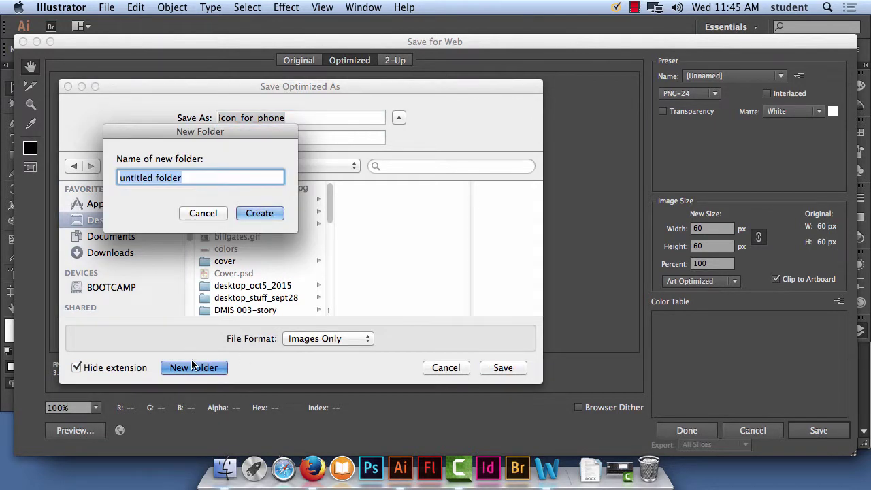
type("highre")
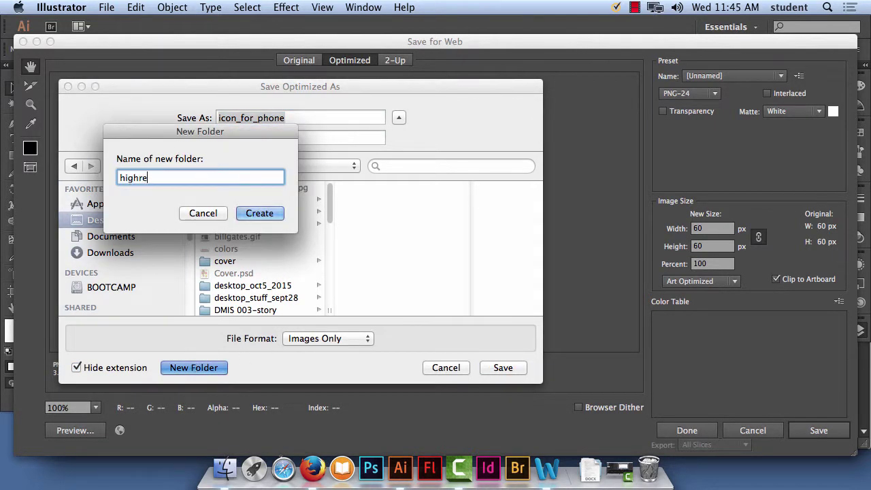
type("s_images")
left_click(273, 215)
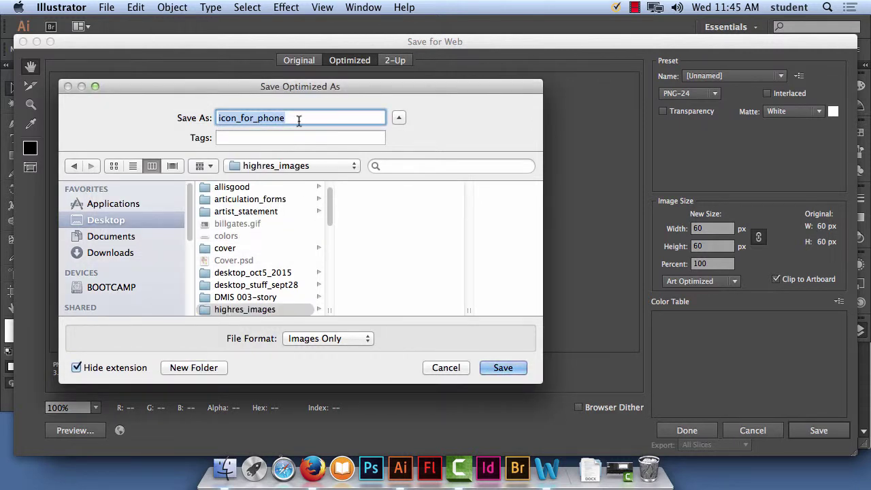
Save the exported 1x icon under the name icon1x in the highres_images folder.
key("BackSpace")
type("icon")
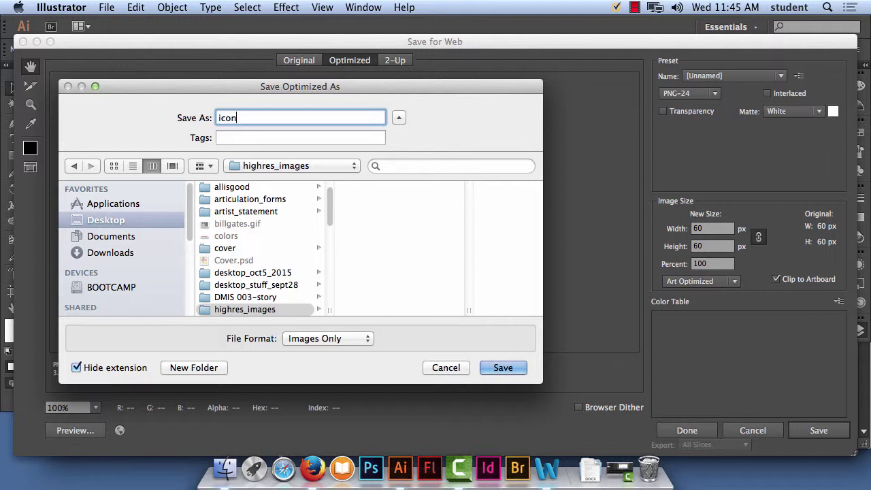
type("1x")
left_click(507, 364)
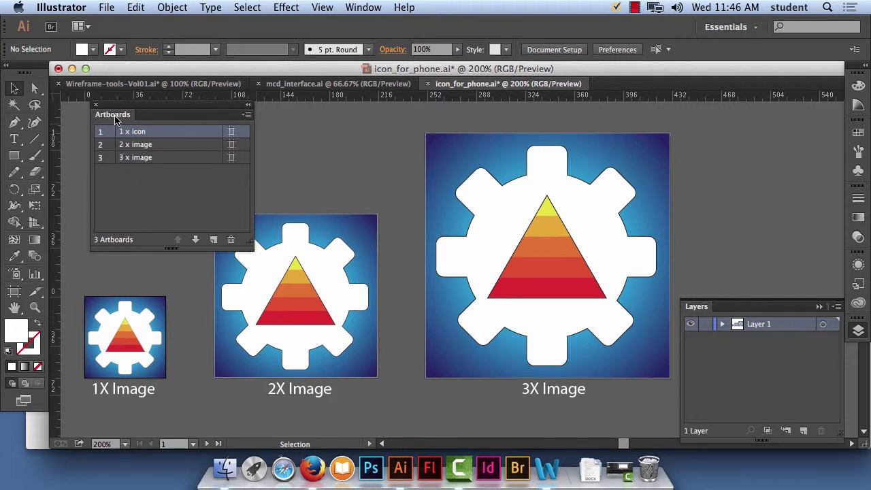
Export the 2 x image artboard for web as a PNG-24 named image2x in the highres_images folder.
left_click(145, 145)
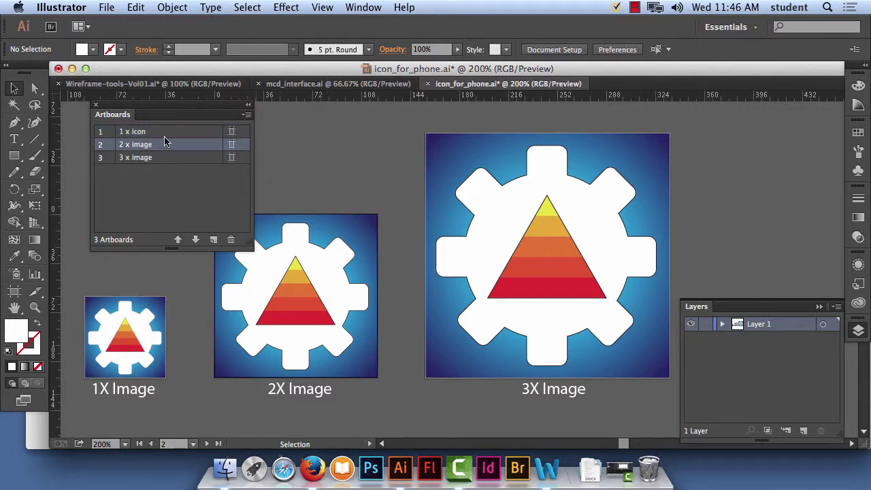
left_click(111, 8)
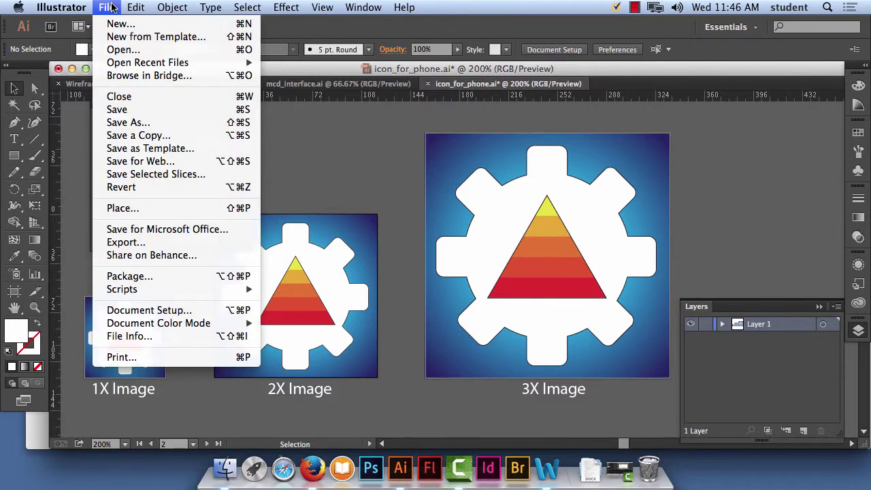
left_click(147, 161)
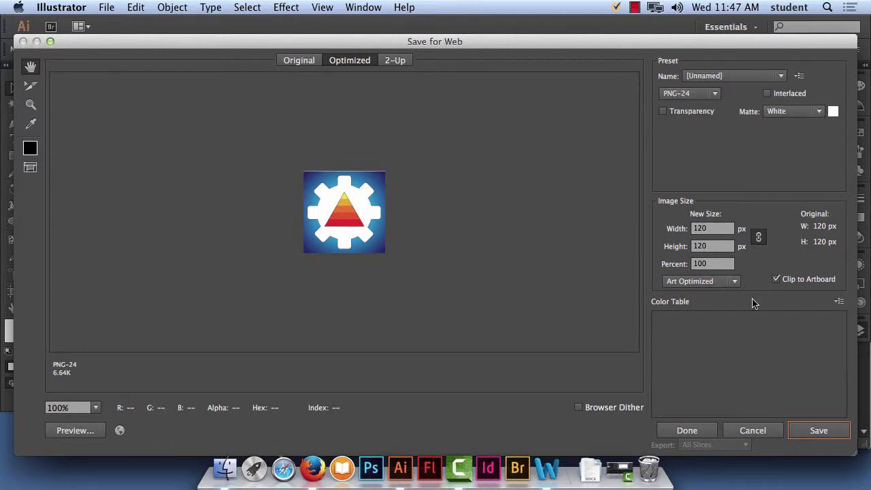
left_click(819, 430)
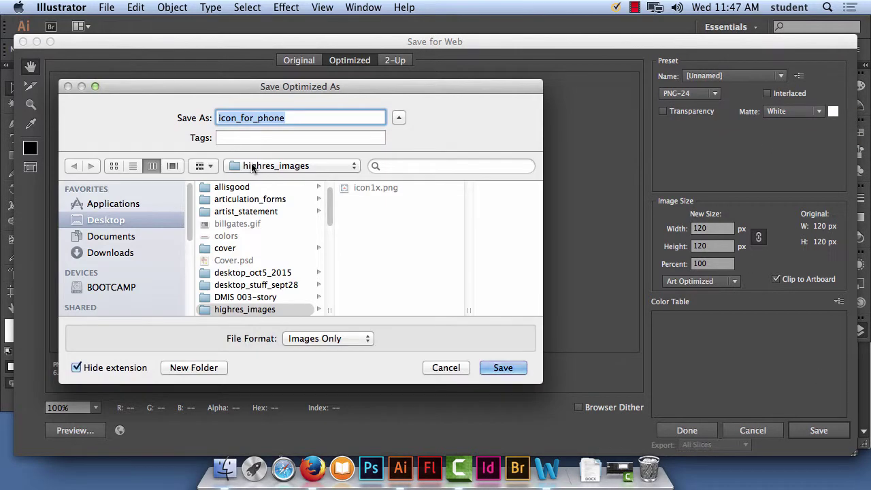
type("im")
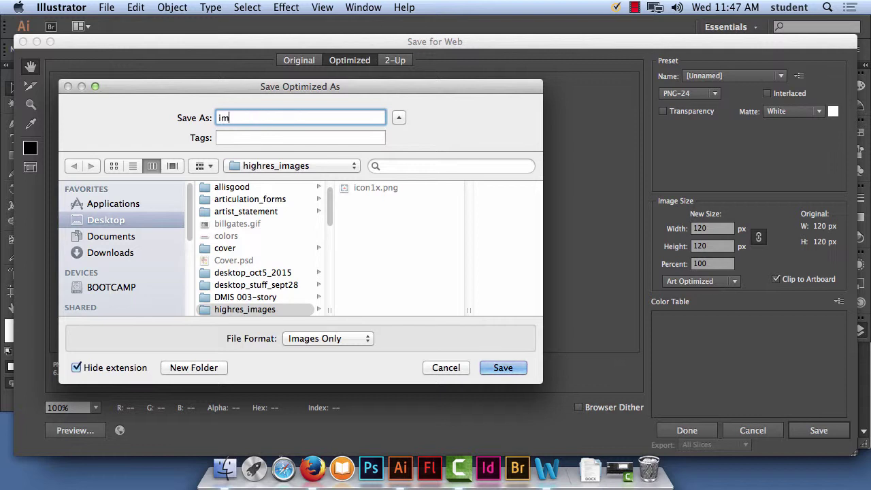
type("age2x")
left_click(506, 367)
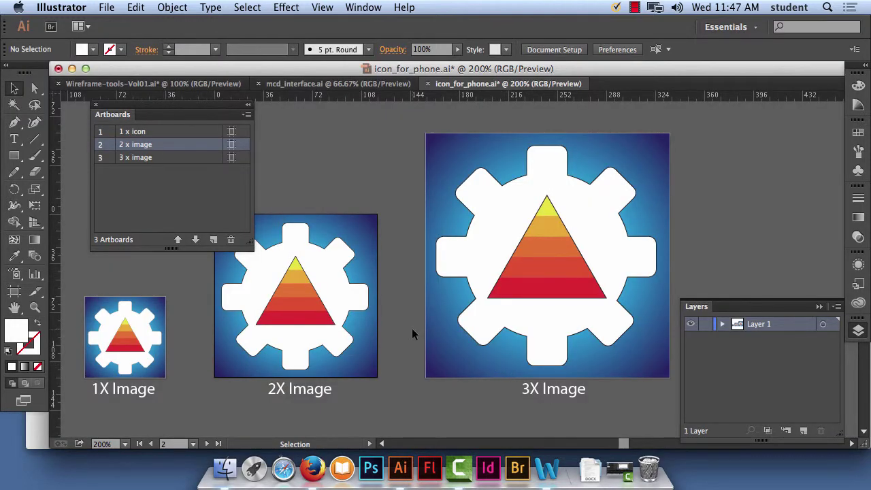
Export the 3 x image artboard for web as a PNG-24 named image3x in the highres_images folder.
left_click(152, 159)
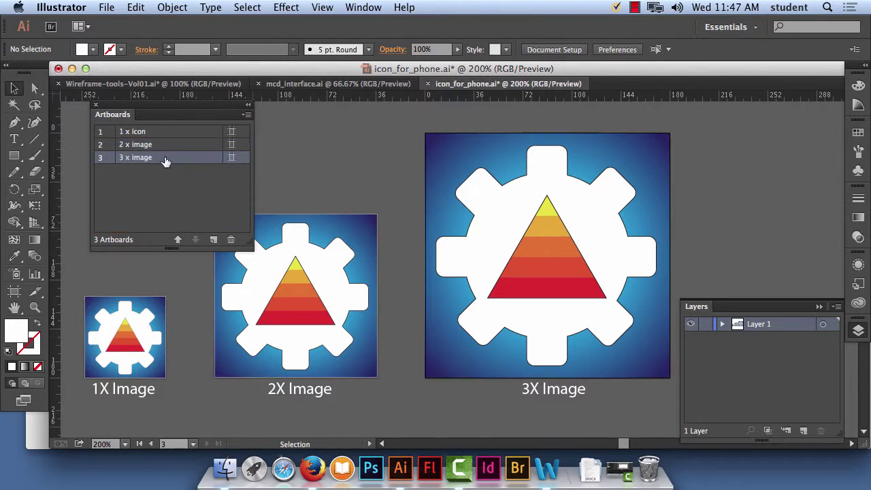
left_click(110, 7)
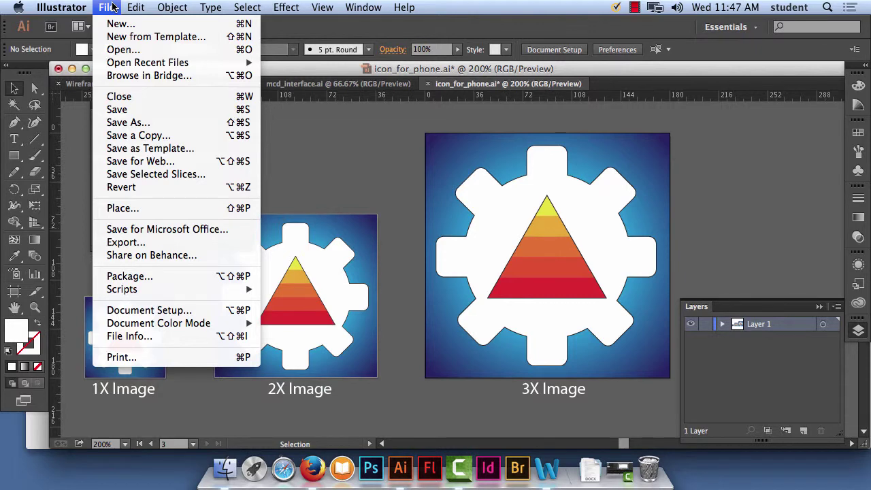
left_click(169, 160)
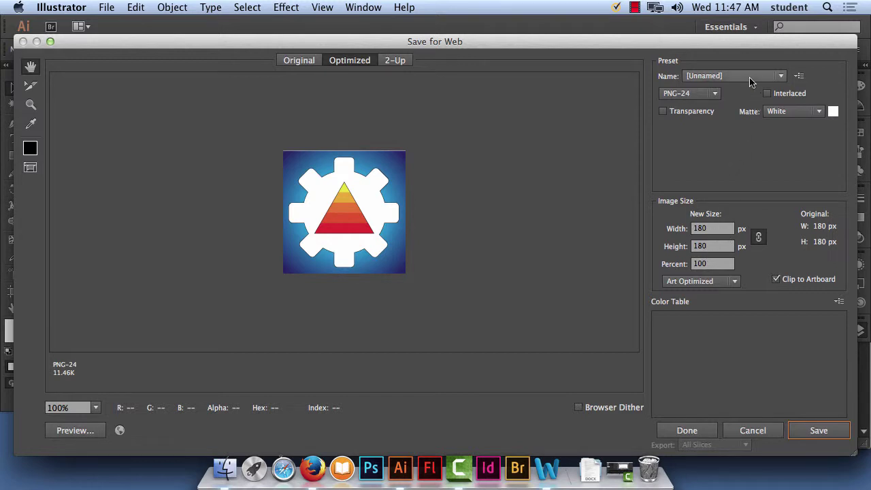
left_click(807, 439)
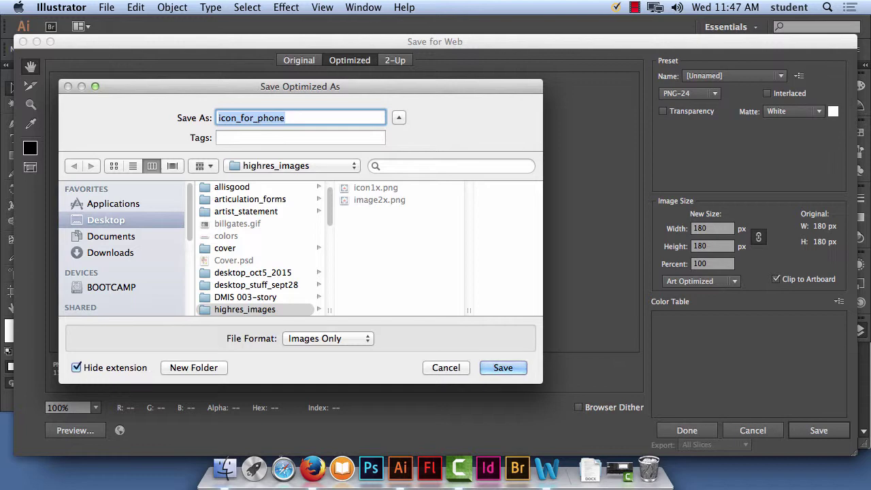
type("image")
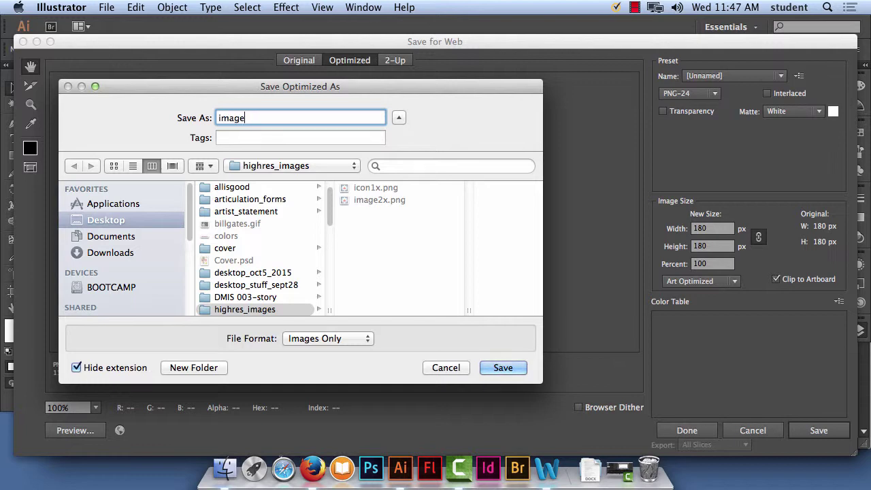
type("3x")
left_click(503, 367)
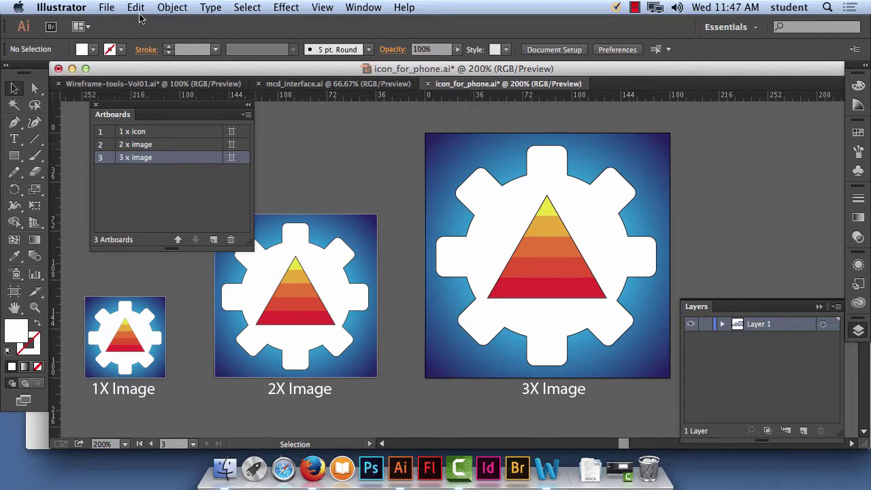
Save the Illustrator document icon_for_phone.ai into the highres_images folder on the Desktop with the default Illustrator CC options.
left_click(110, 6)
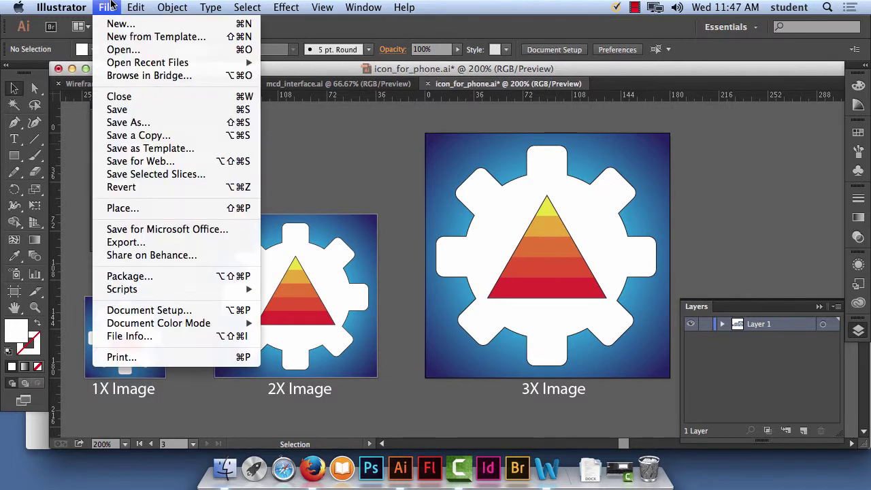
left_click(128, 122)
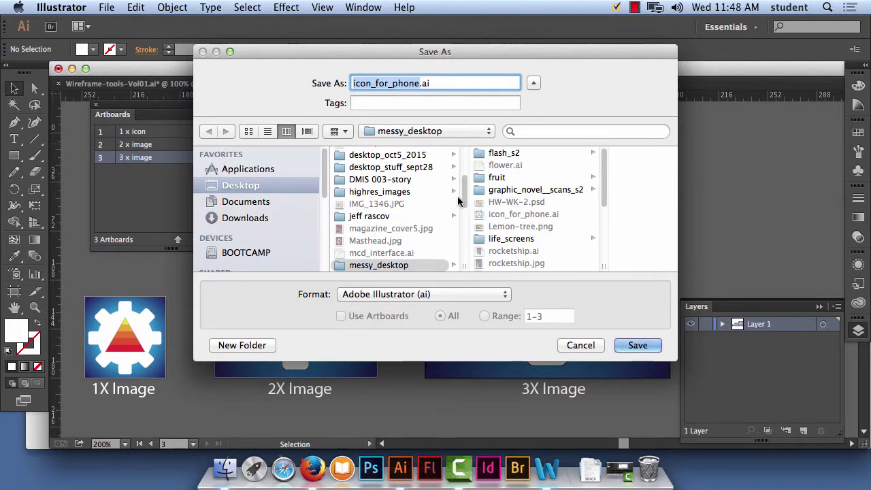
left_click(417, 192)
left_click(640, 344)
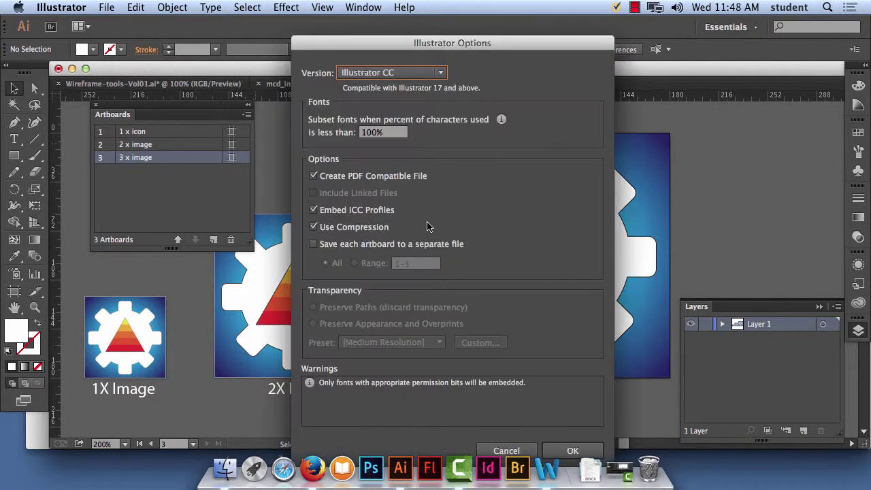
left_click(579, 449)
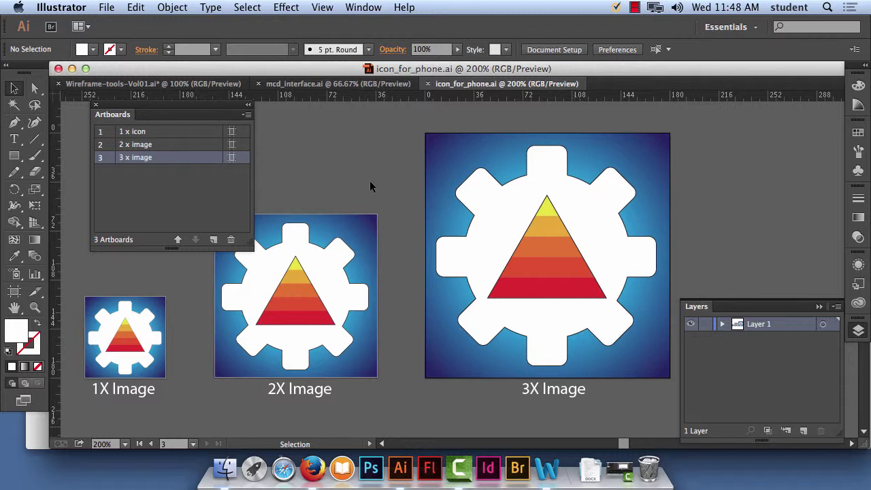
Save the document as the Adobe PDF icon_for_phone.pdf in highres_images, including all artboards and using the Illustrator Default preset.
left_click(109, 7)
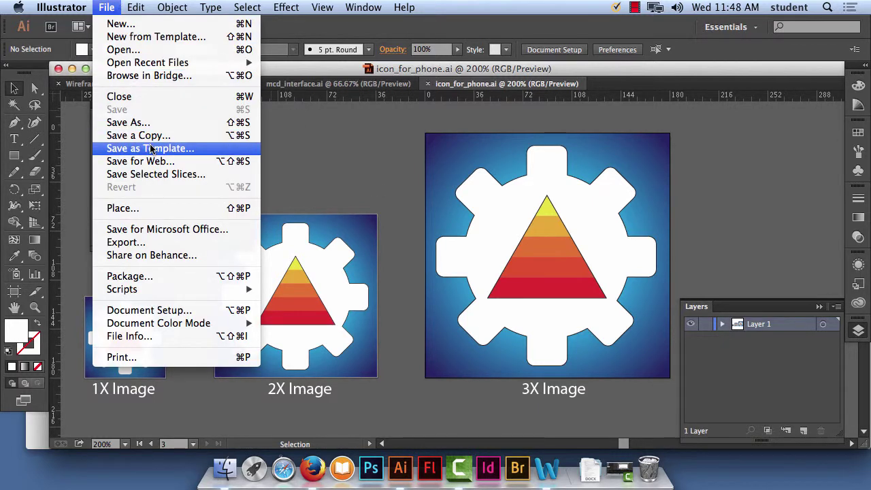
left_click(152, 123)
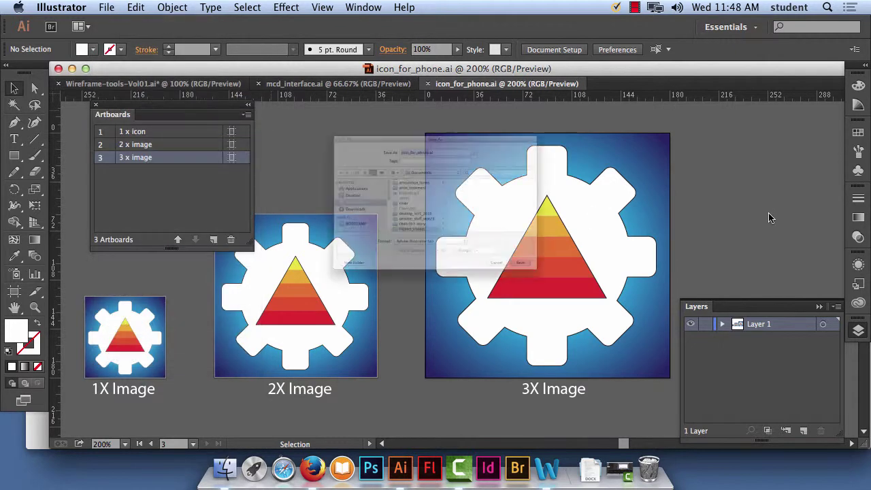
left_click(456, 293)
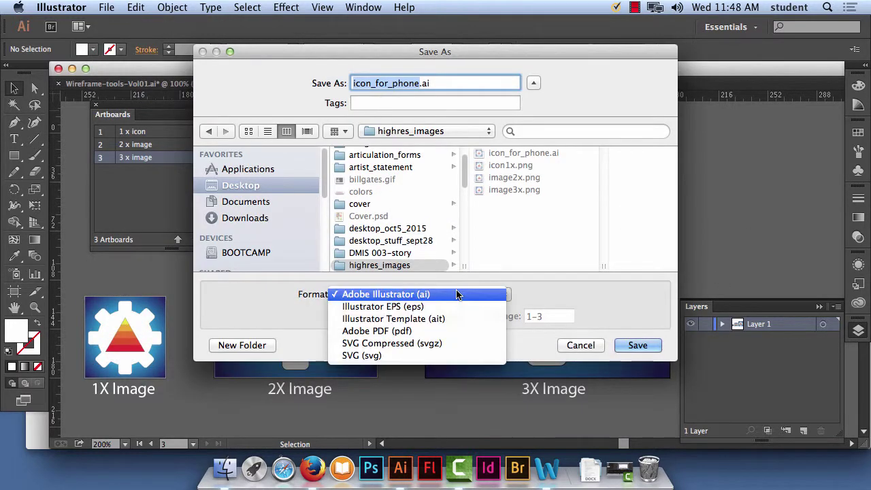
left_click(418, 330)
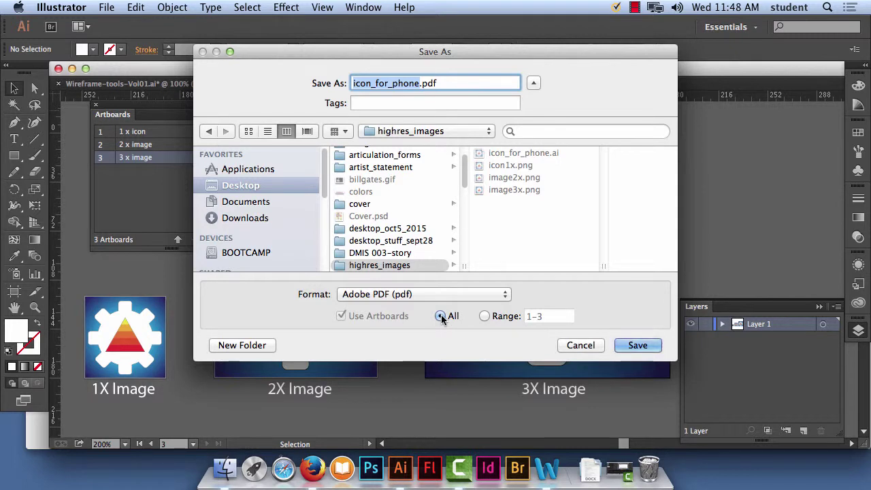
left_click(489, 319)
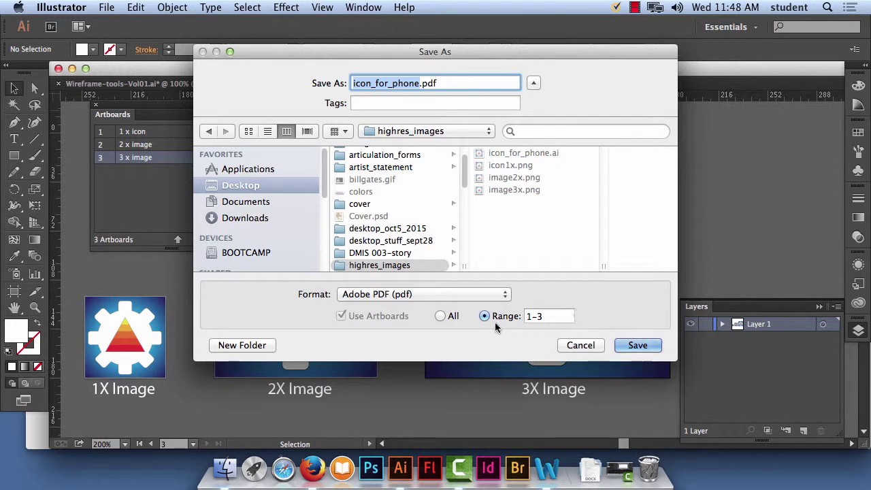
left_click(441, 316)
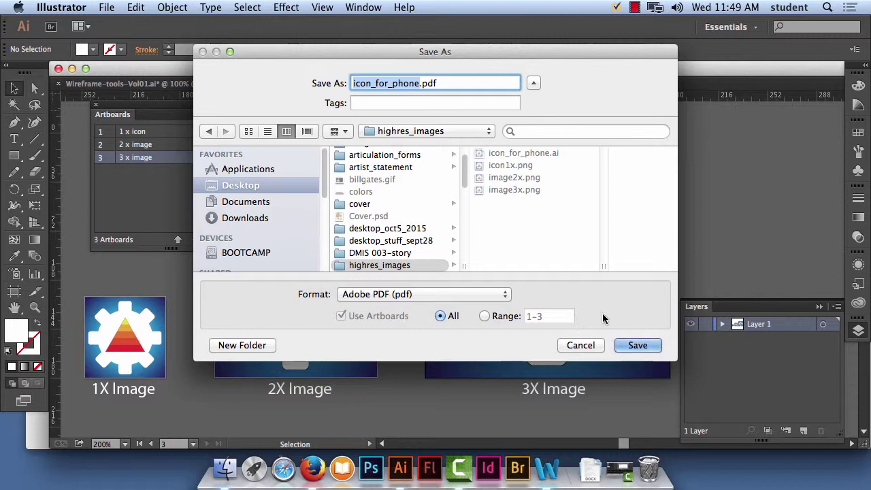
left_click(637, 346)
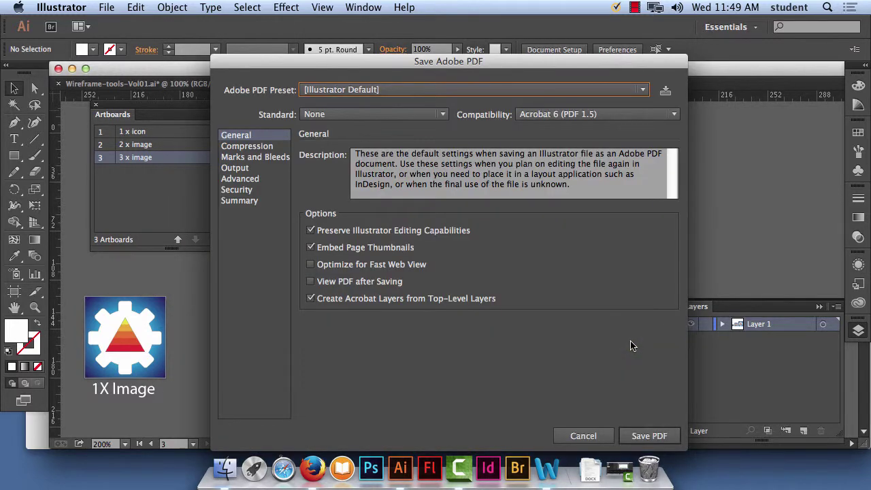
left_click(649, 435)
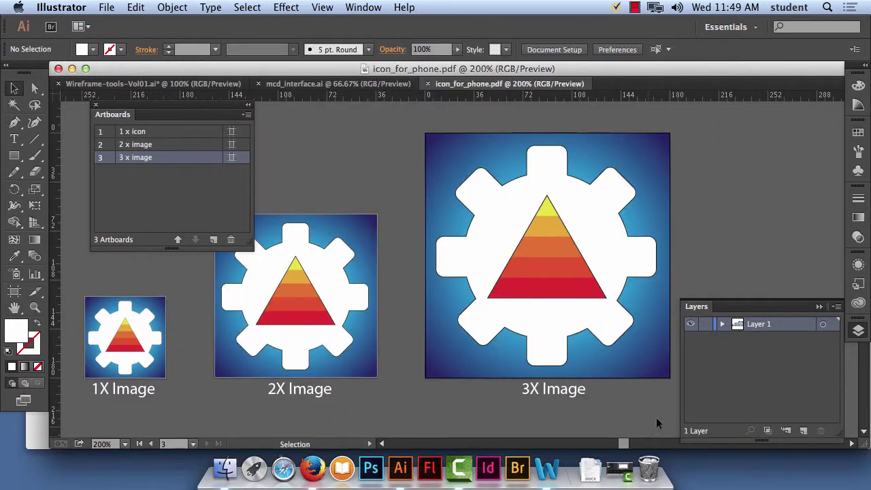
Hide Illustrator and Firefox and close the Wireframe-tools-Vol01-PIXEDEN folder window to clear the desktop.
left_click(66, 5)
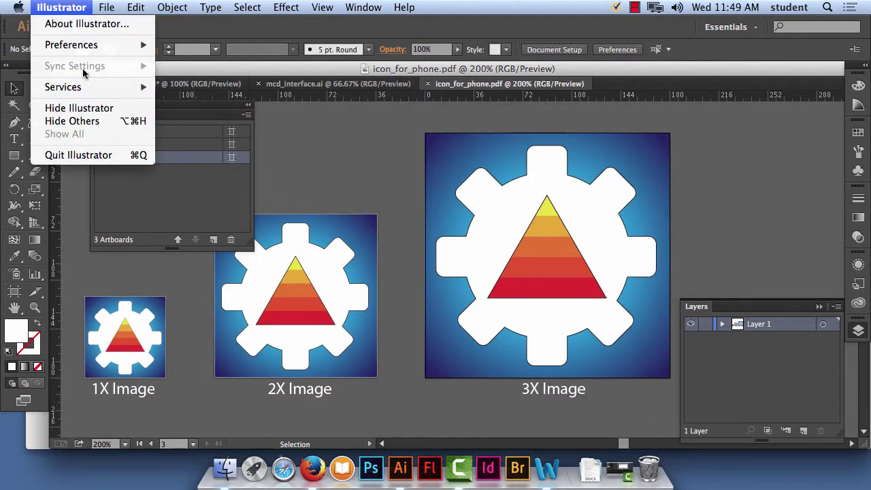
left_click(82, 107)
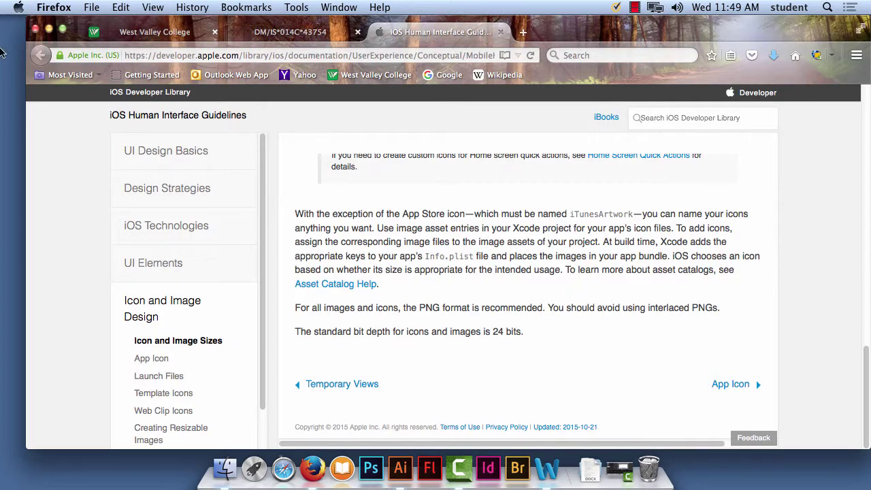
left_click(45, 6)
left_click(96, 87)
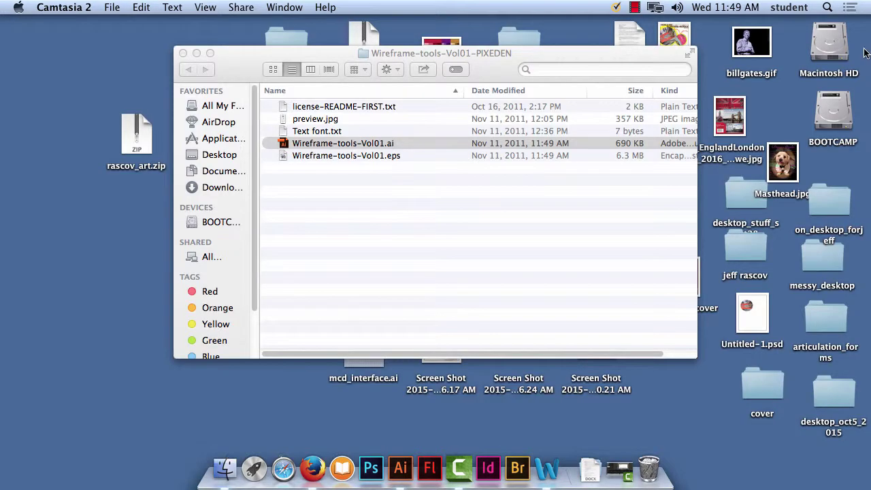
left_click(372, 210)
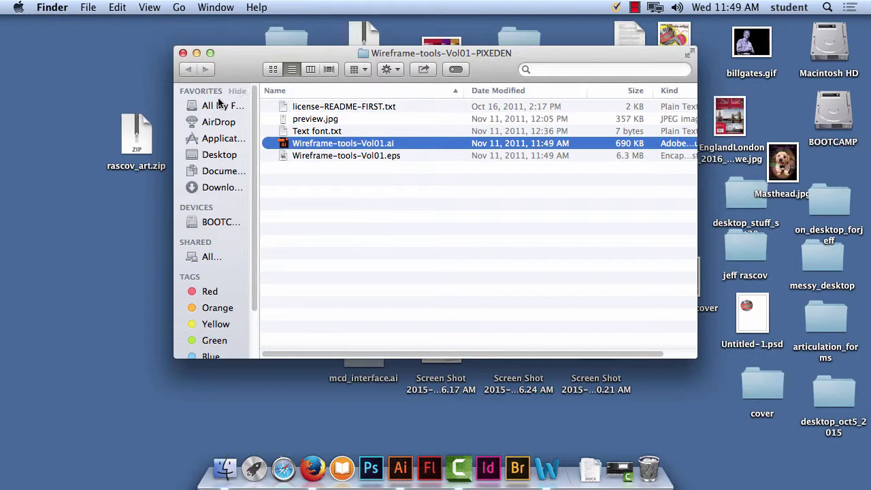
left_click(182, 52)
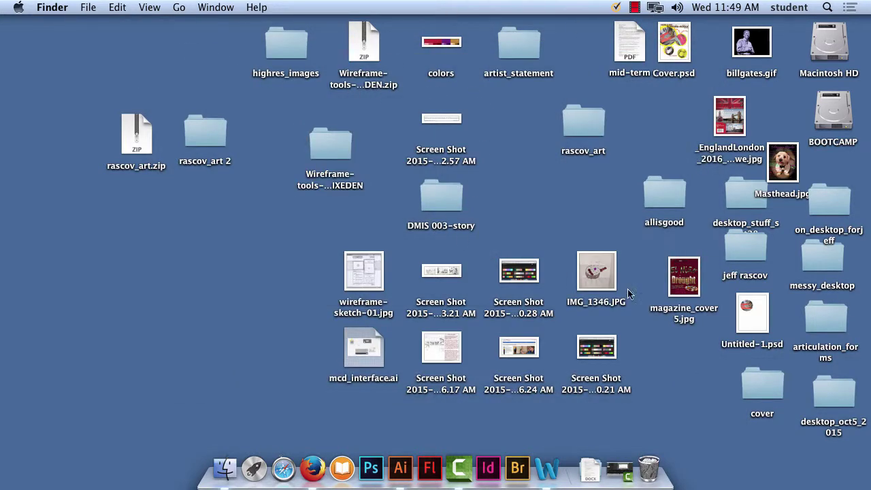
Open the highres_images folder on the desktop and view icon_for_phone.pdf in Preview to check its pages.
double_click(294, 43)
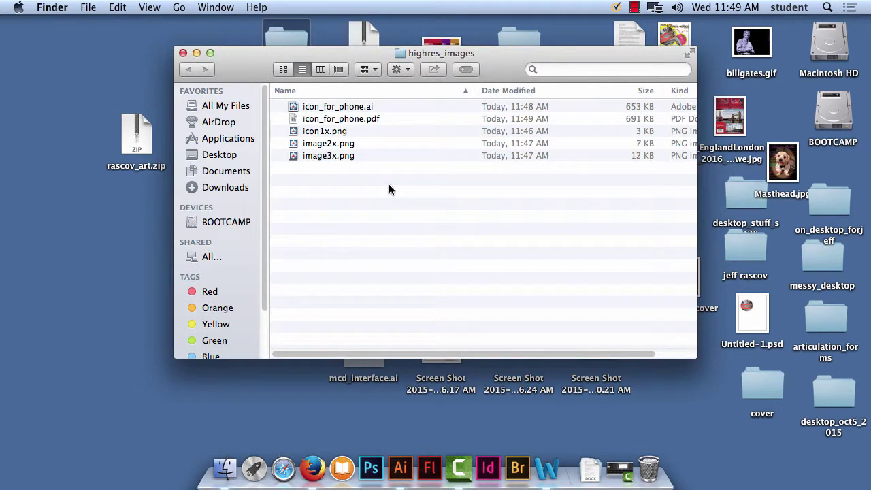
double_click(360, 117)
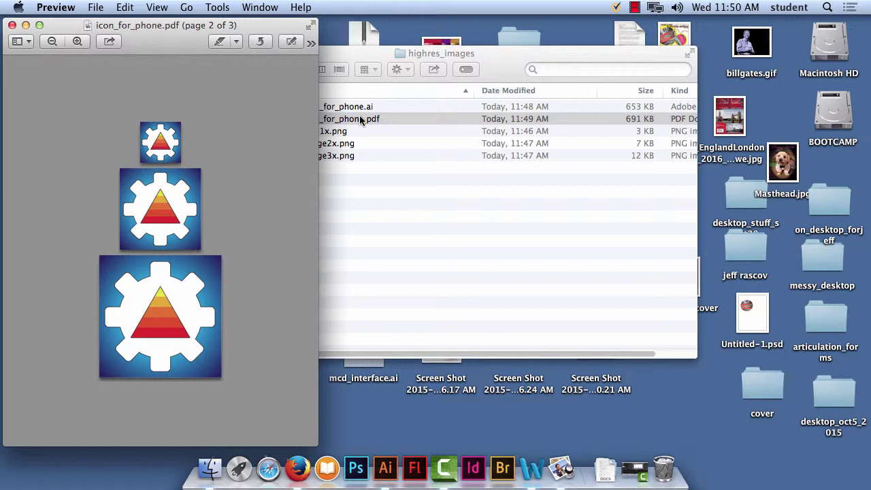
Switch to Firefox and open the App Icon page of the iOS Human Interface Guidelines to read its advice on imagery, simplicity and transparency.
left_click(636, 7)
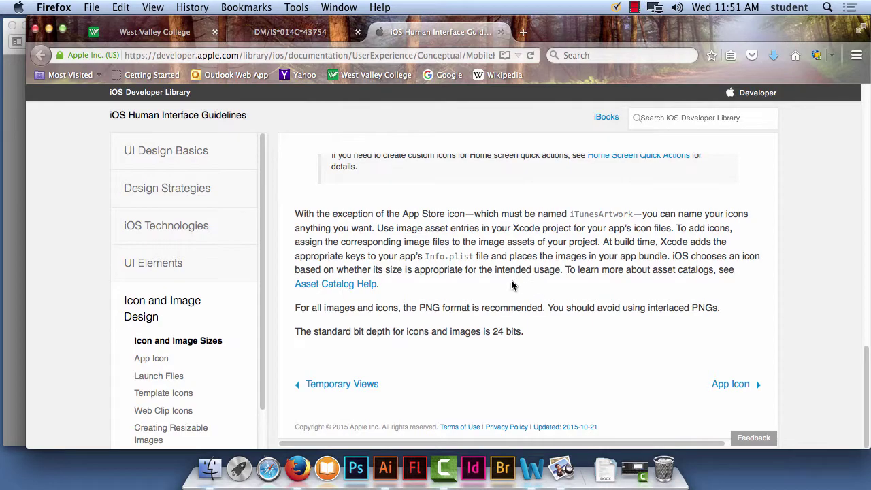
left_click(156, 359)
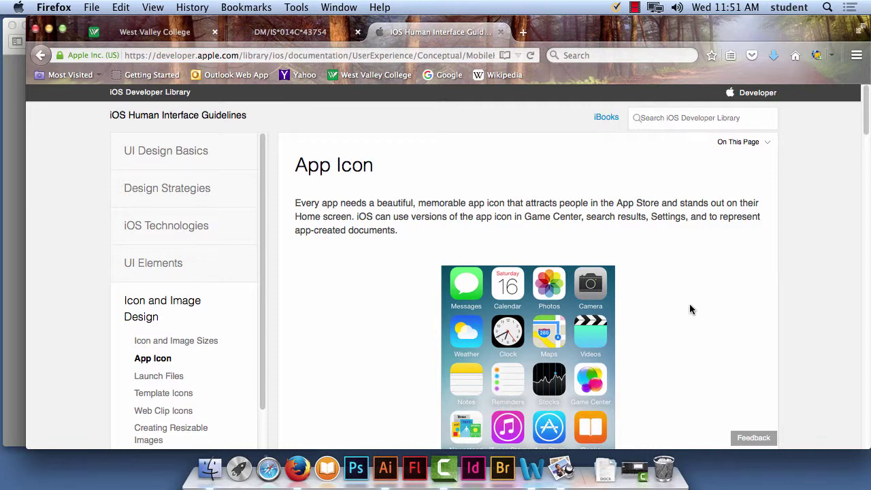
scroll(689, 306, "down", 5)
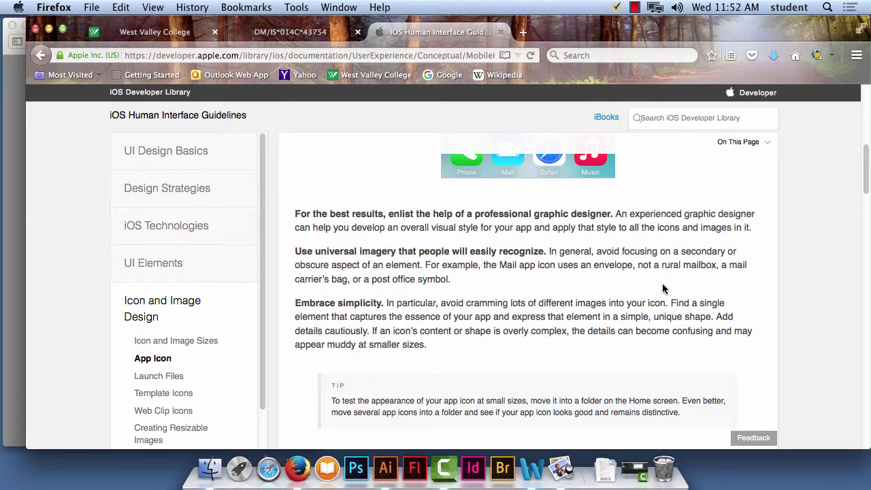
scroll(662, 283, "down", 8)
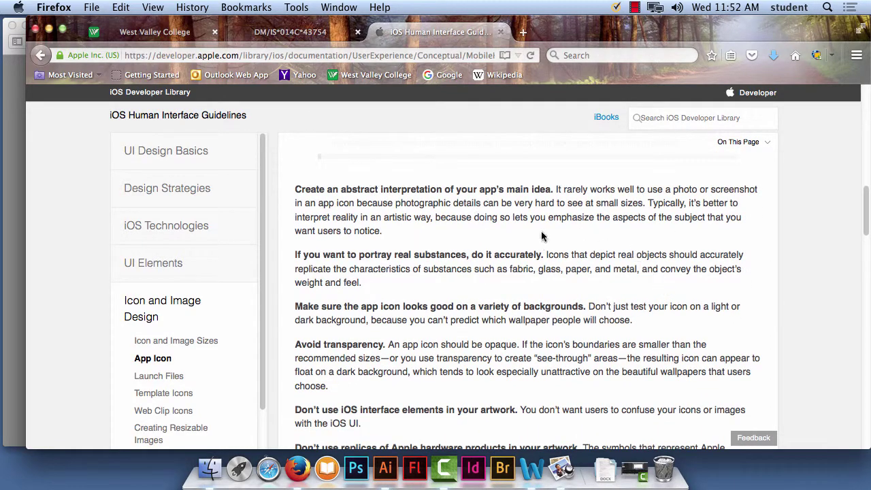
scroll(509, 241, "down", 5)
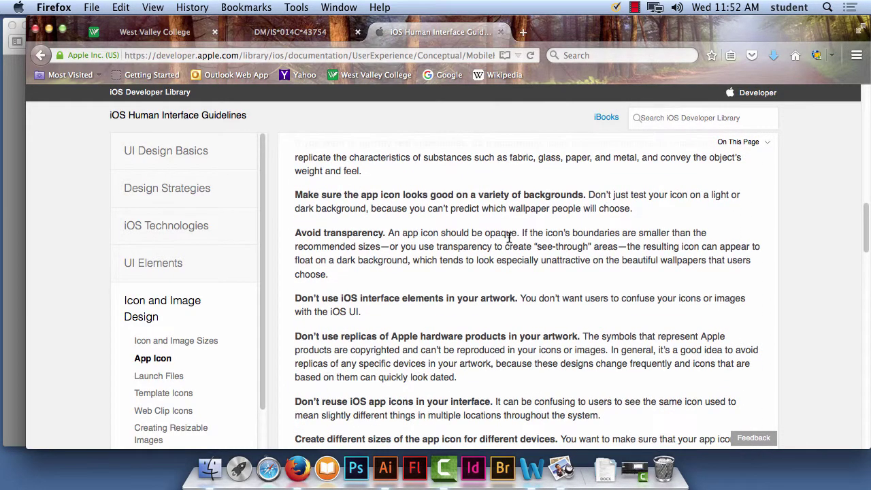
Examine the App Icon rules on iOS interface elements and Apple hardware replicas, highlighting the key phrases in both paragraphs.
scroll(509, 236, "down", 6)
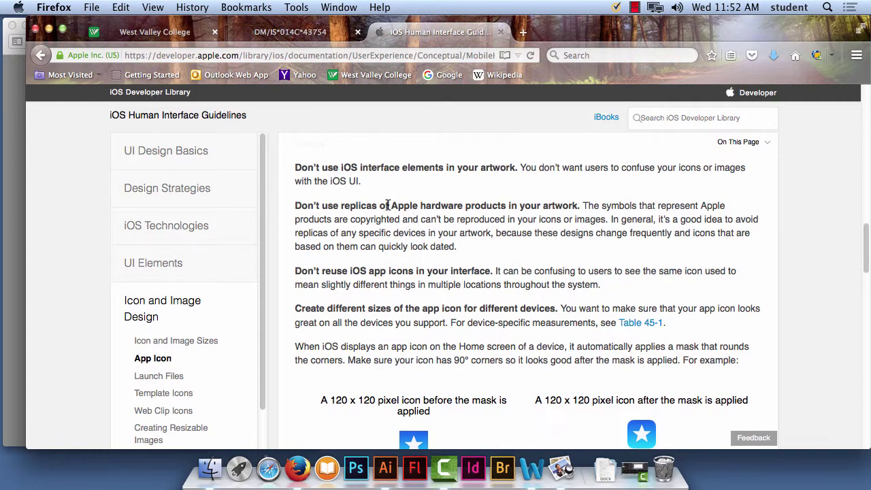
left_click_drag(389, 204, 474, 205)
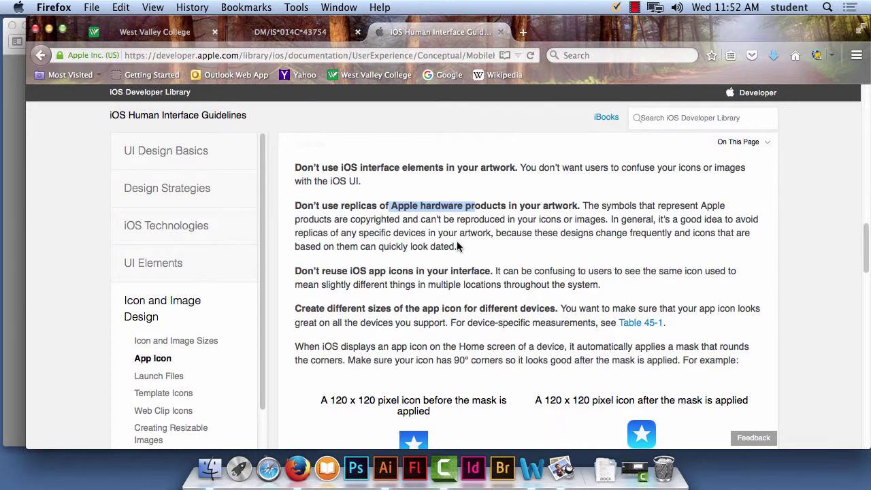
left_click_drag(407, 169, 543, 185)
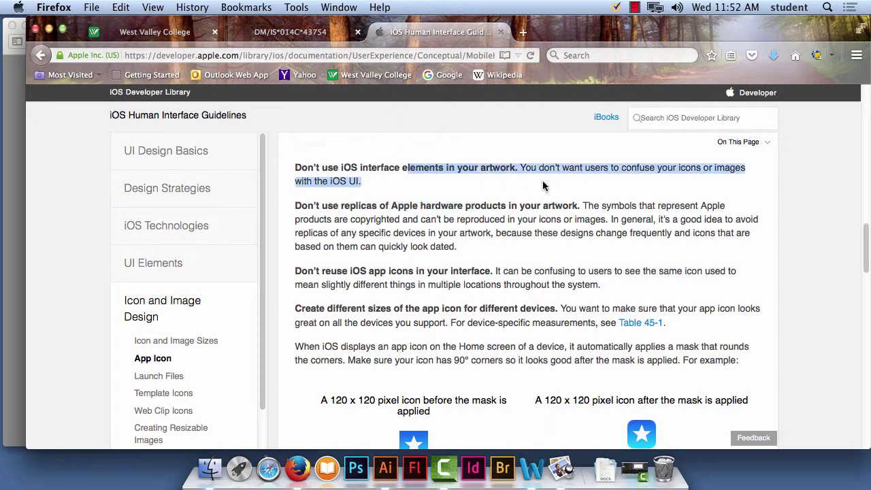
left_click(547, 217)
scroll(557, 223, "down", 3)
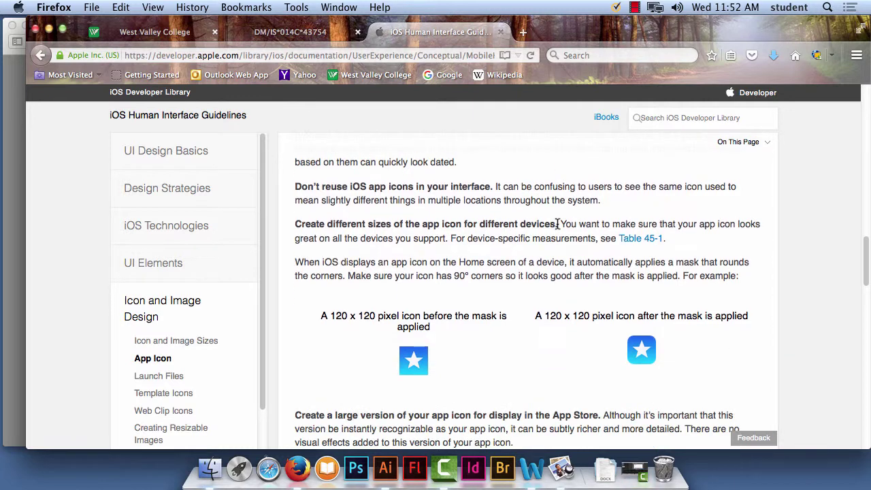
Examine the App Store icon requirements, highlighting the file name iTunesArtwork@2x and the required pixel size of the large version.
scroll(557, 223, "down", 3)
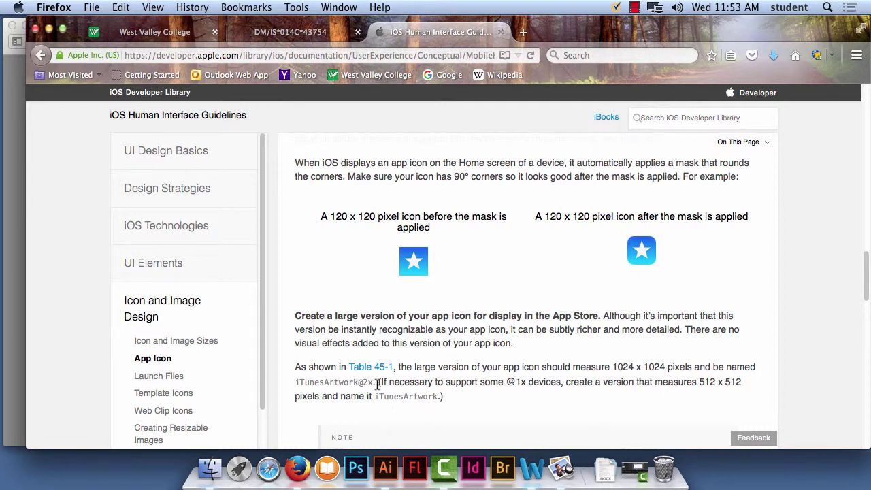
left_click_drag(374, 383, 291, 385)
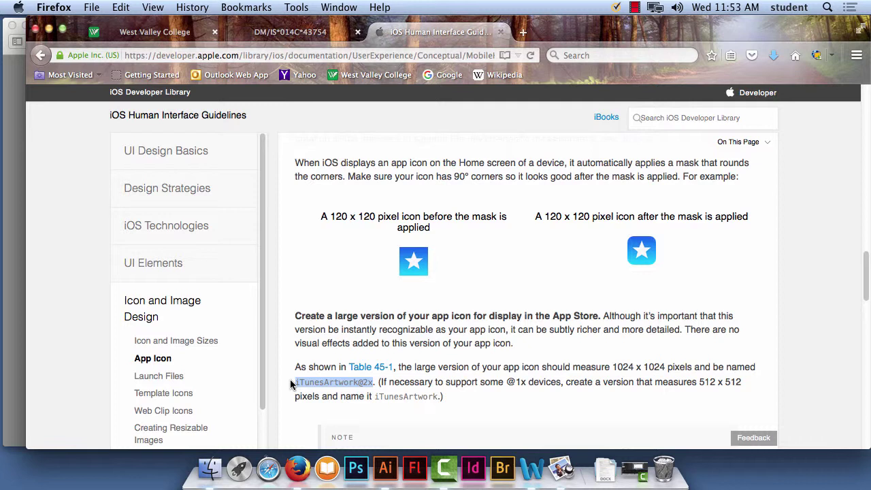
left_click_drag(617, 366, 586, 368)
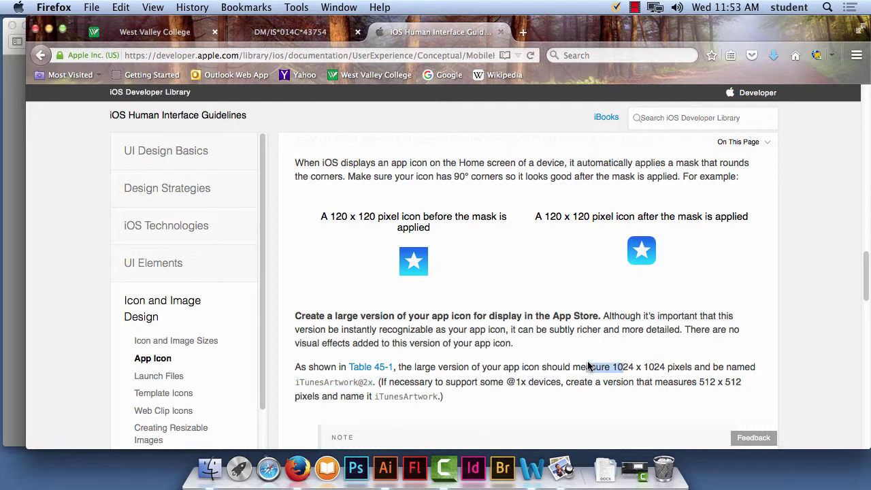
left_click(616, 366)
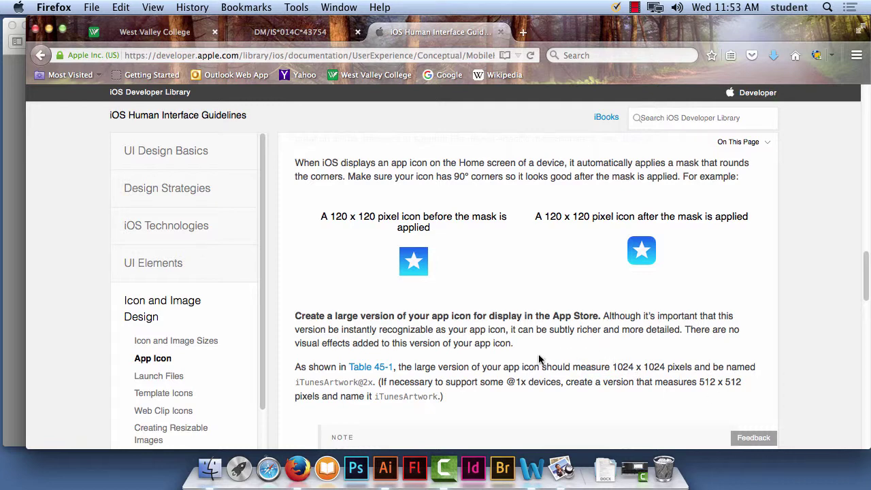
Read the Document Icons and Spotlight and Settings Icons sections through to the end of the App Icon page.
scroll(540, 357, "down", 3)
scroll(539, 354, "down", 4)
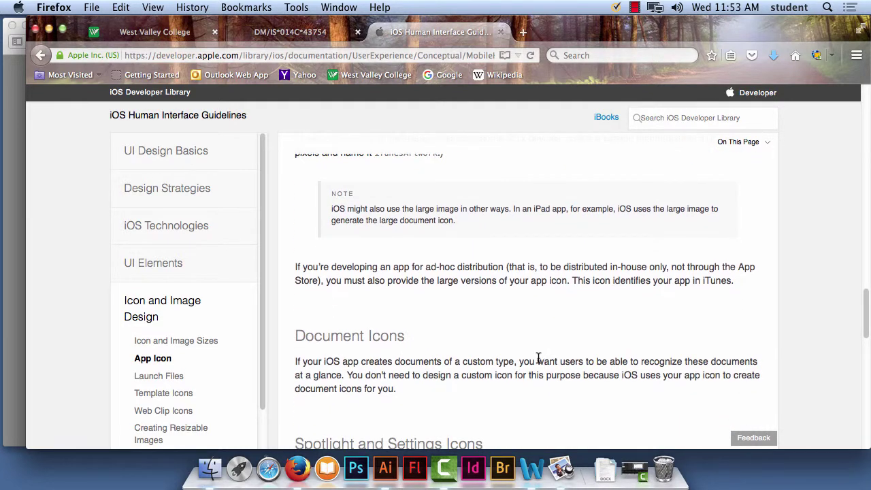
scroll(539, 358, "down", 12)
scroll(541, 359, "down", 3)
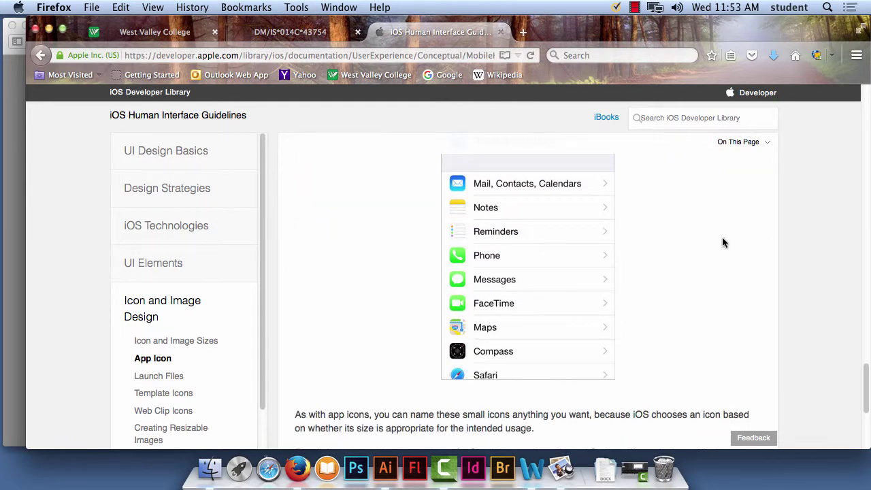
scroll(723, 244, "down", 7)
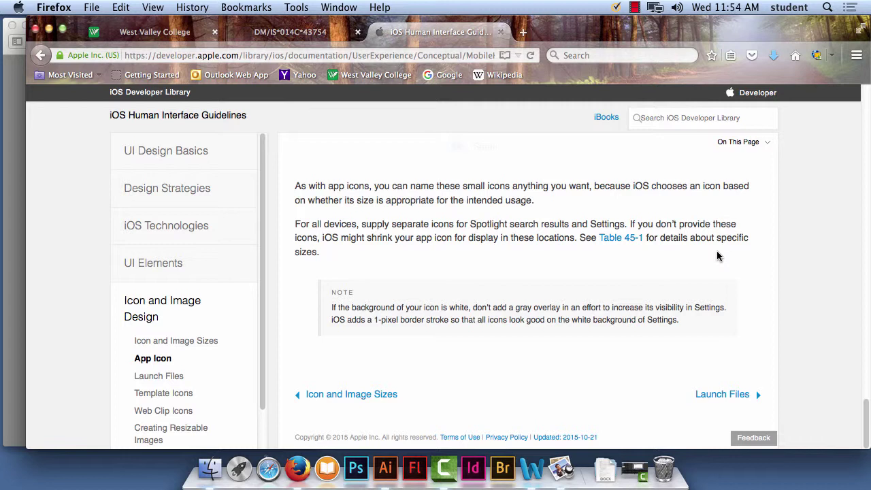
Open the Launch Files page and read through its launch image guidelines and the iPhone 6 and iPhone 6 Plus sizes.
left_click(169, 379)
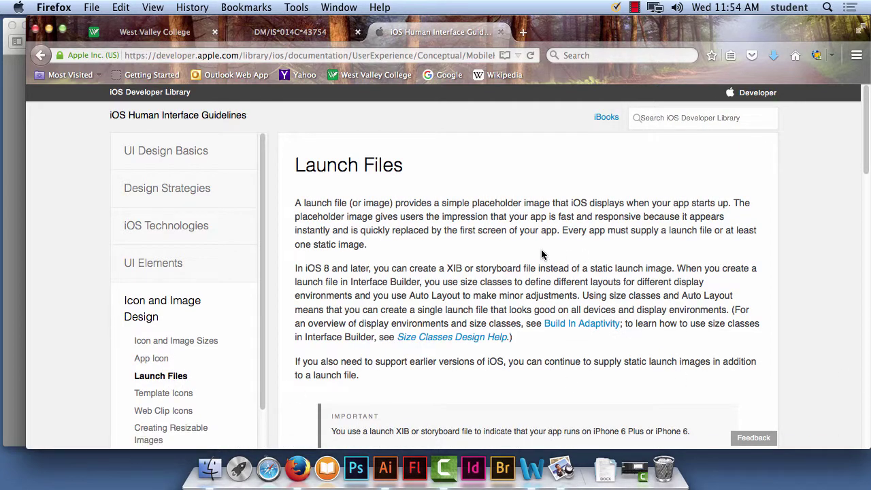
scroll(562, 298, "down", 5)
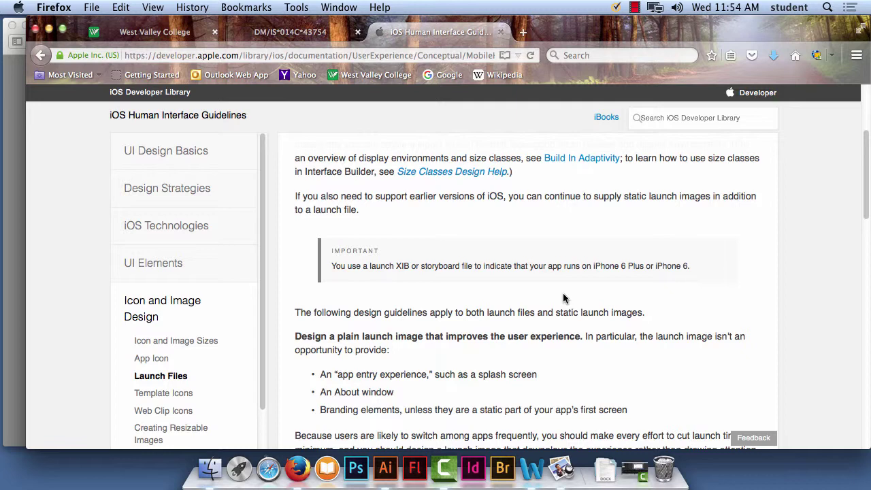
scroll(565, 298, "down", 8)
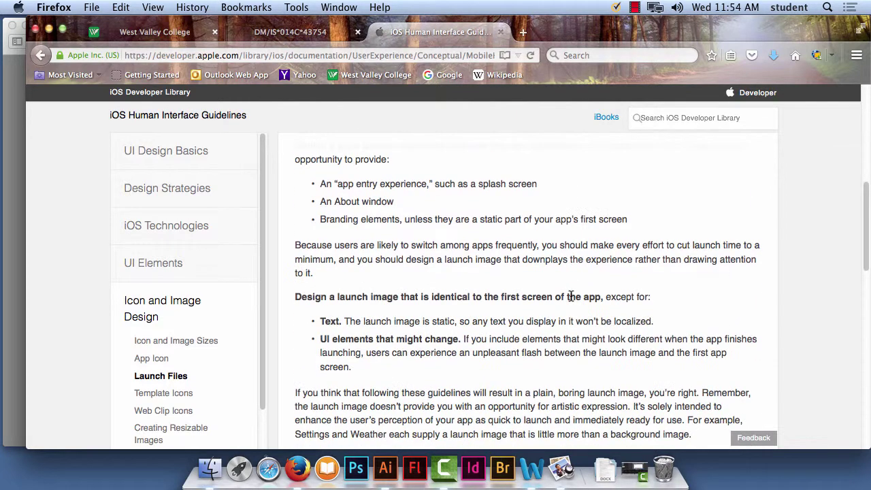
scroll(571, 299, "down", 15)
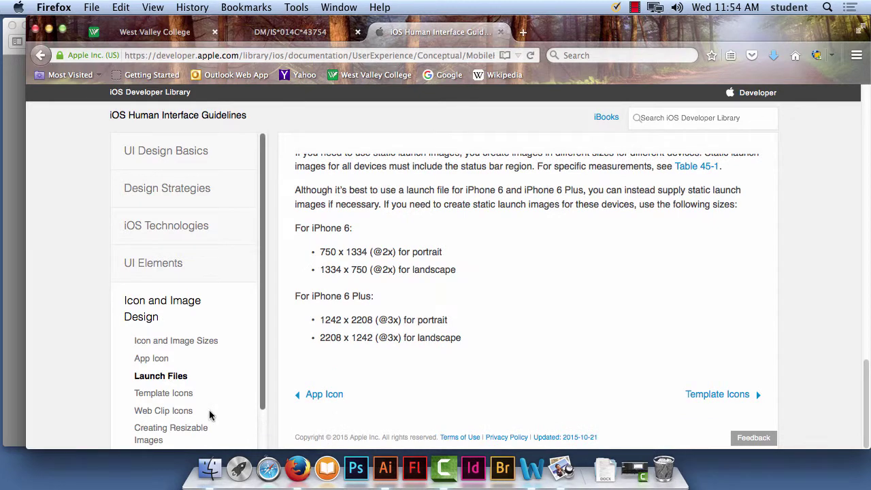
Open the Template Icons page and read as far as its advice on creating a coherent family of icons.
left_click(155, 397)
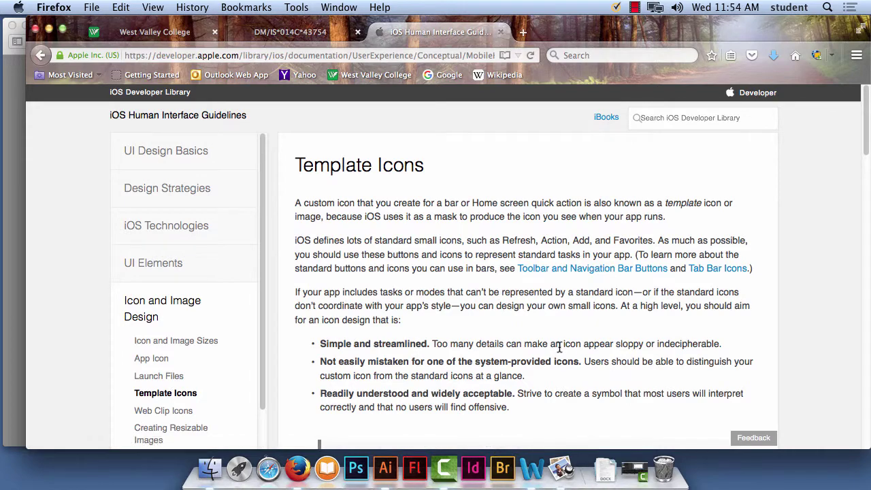
scroll(563, 343, "down", 10)
scroll(560, 353, "down", 5)
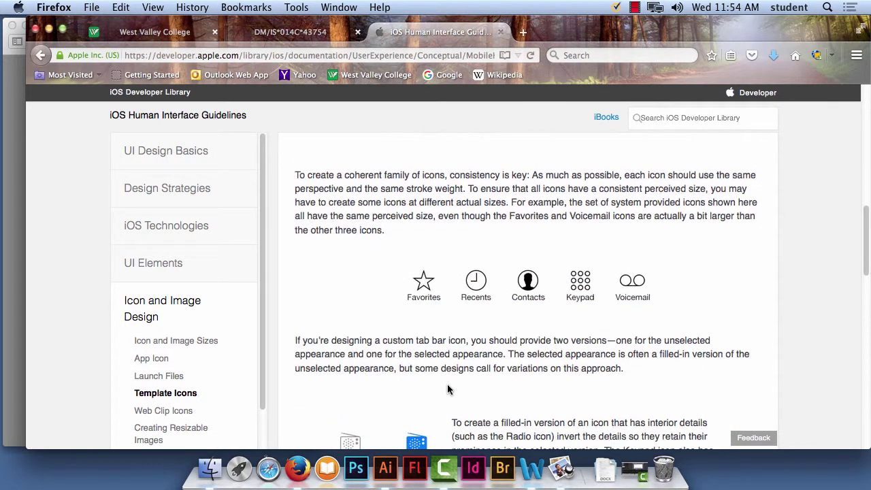
Open the Web Clip Icons page and skim its guidelines.
scroll(228, 405, "down", 2)
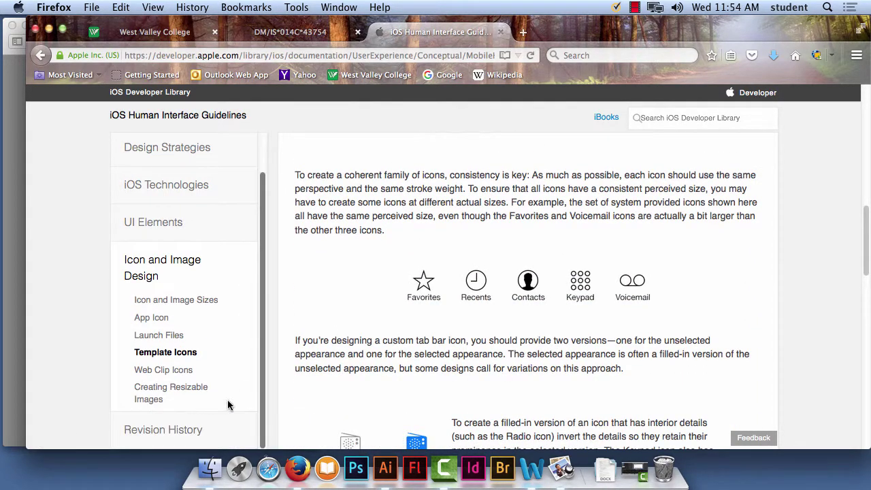
left_click(163, 370)
scroll(603, 302, "down", 3)
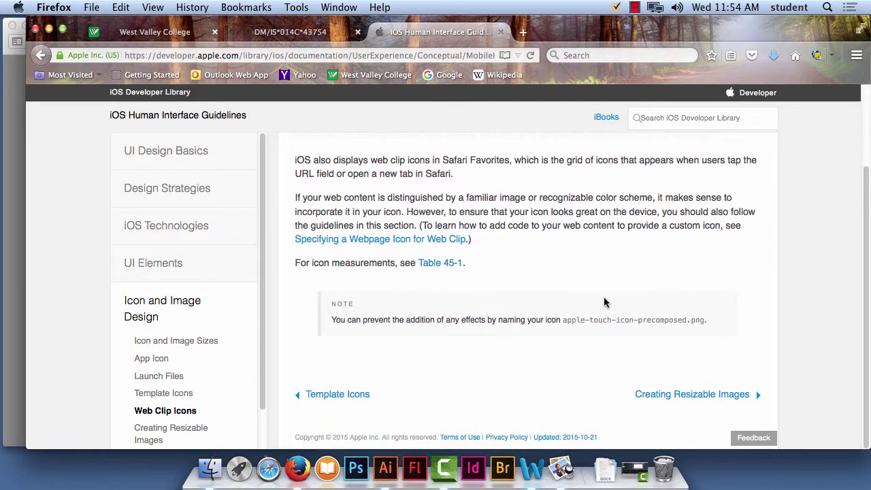
scroll(603, 303, "up", 3)
Open the Creating Resizable Images page and skim its rules for solid colors, gradients and textures.
left_click(177, 434)
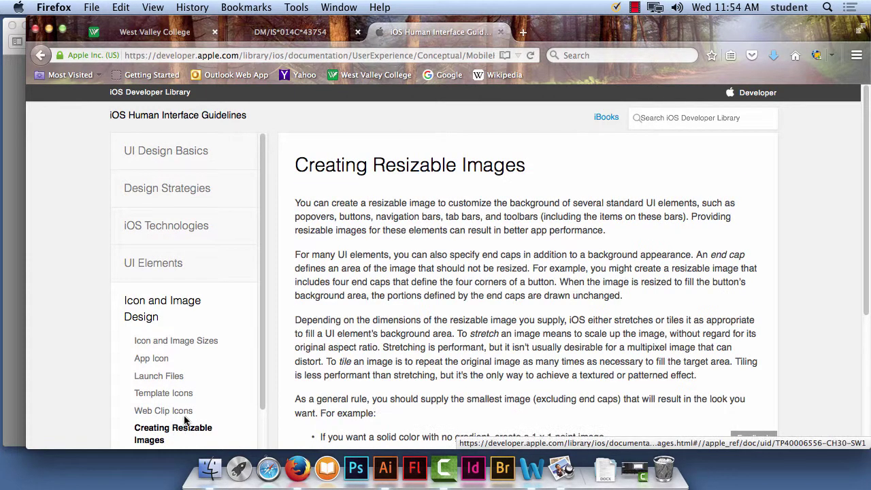
scroll(591, 290, "down", 3)
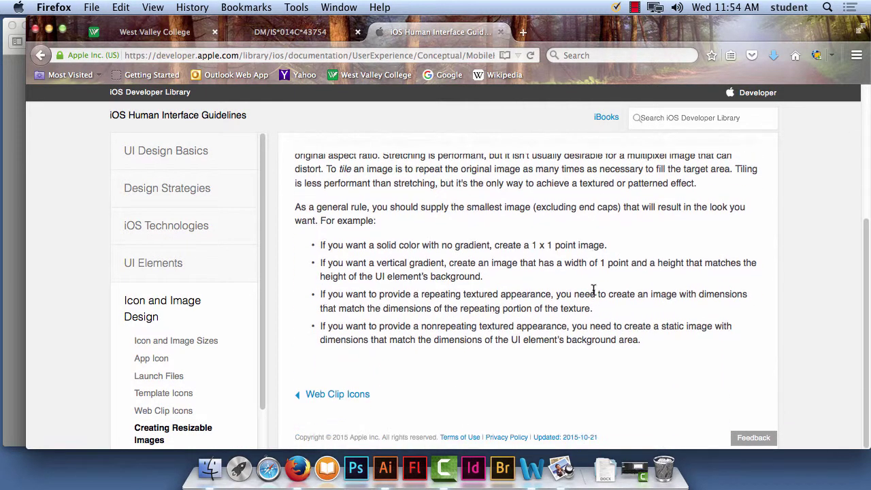
scroll(590, 291, "up", 5)
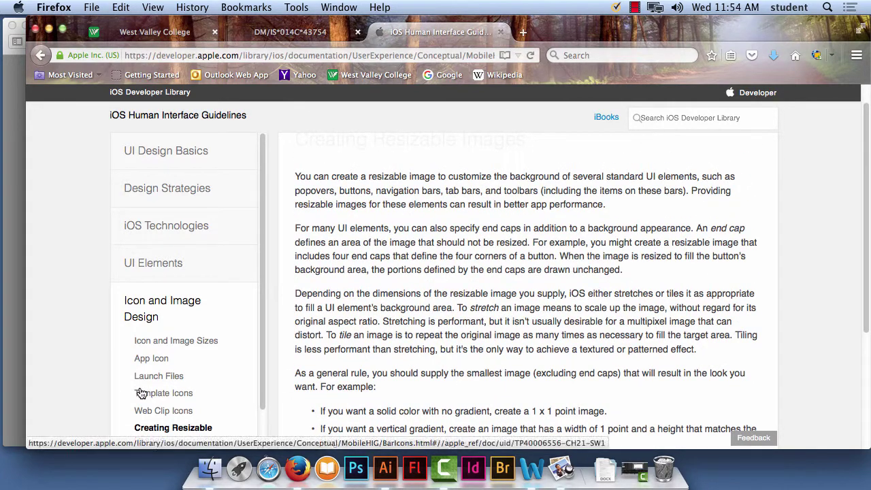
Go back to the Template Icons page and examine the unselected and selected tab bar icon examples through to the page's end.
left_click(140, 393)
scroll(524, 292, "down", 10)
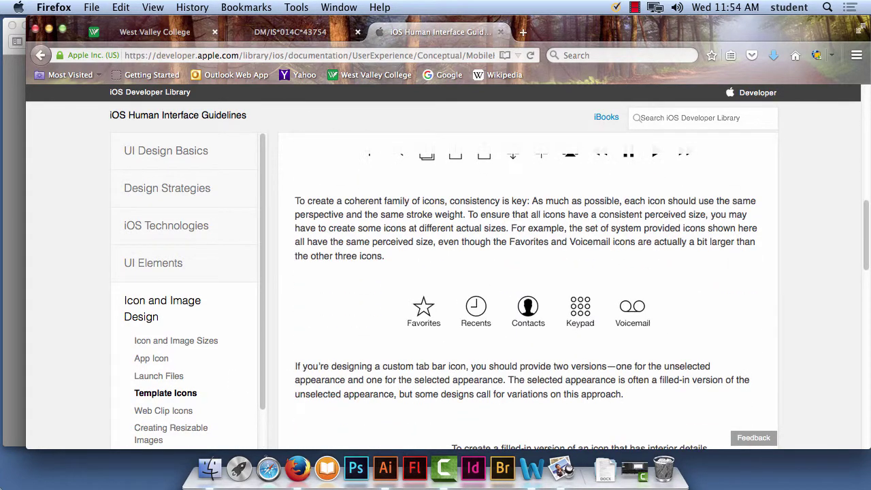
scroll(559, 279, "down", 3)
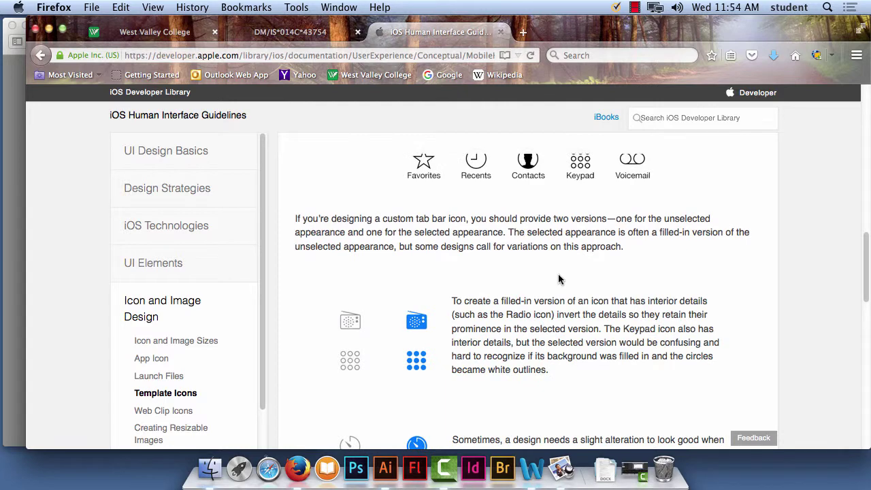
scroll(608, 278, "down", 10)
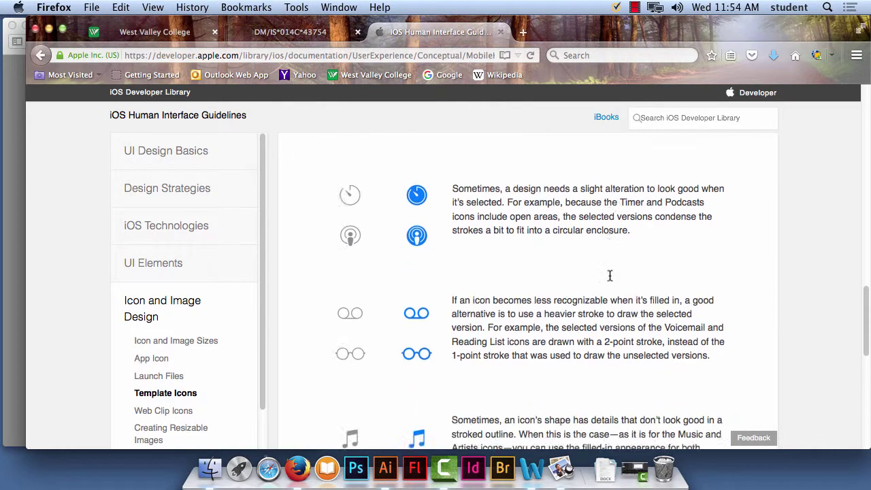
scroll(609, 275, "down", 4)
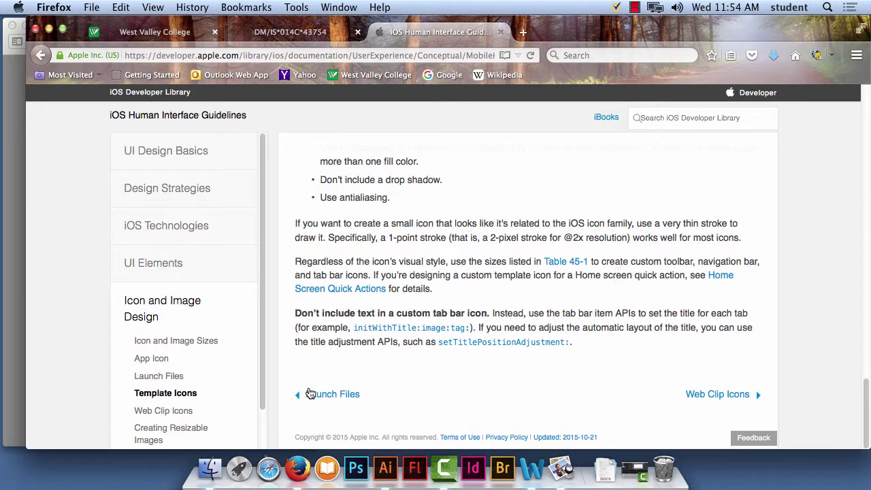
Review the Document Revision History page of the guidelines and return to the Week 8 - Oct 19 course page.
scroll(160, 437, "down", 2)
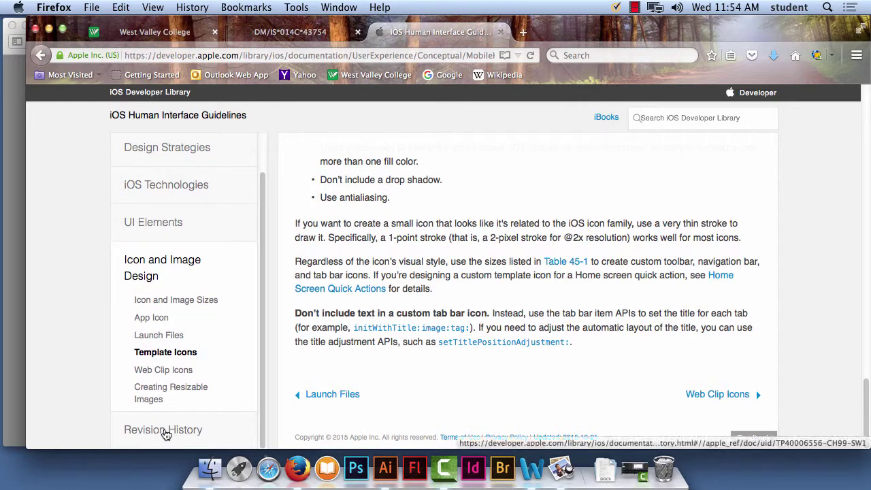
left_click(166, 431)
scroll(689, 286, "down", 5)
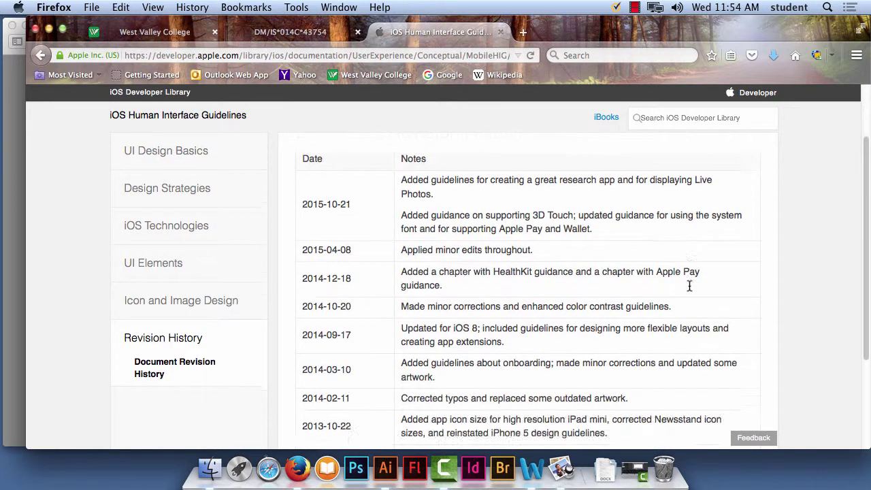
scroll(689, 285, "up", 5)
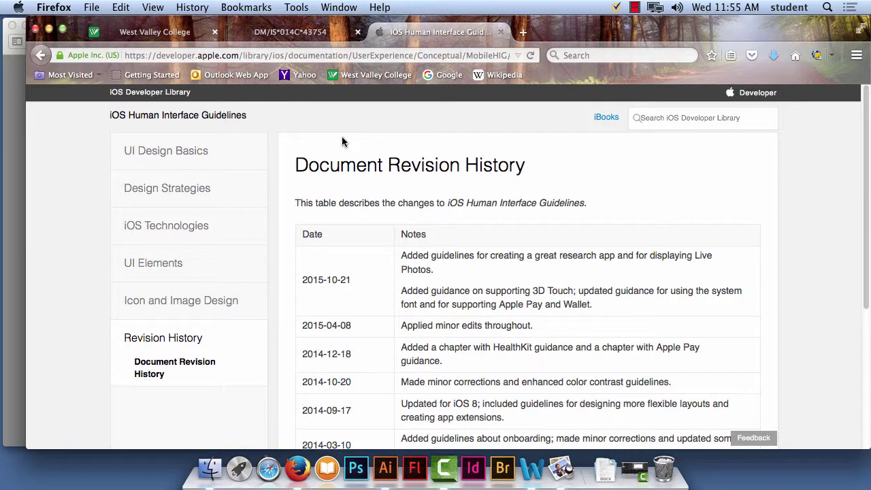
left_click(284, 34)
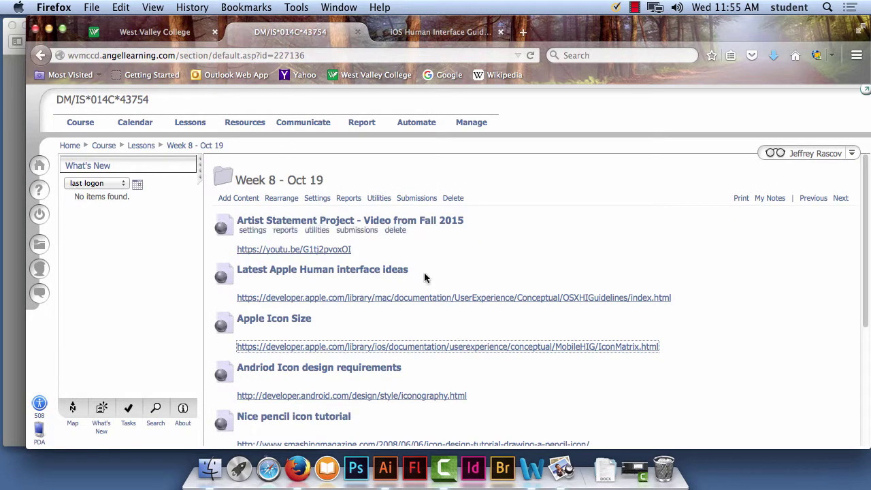
Open the Android icon design requirements link and examine the Product icons design approach, keyline shapes and DP unit grid.
left_click(342, 396)
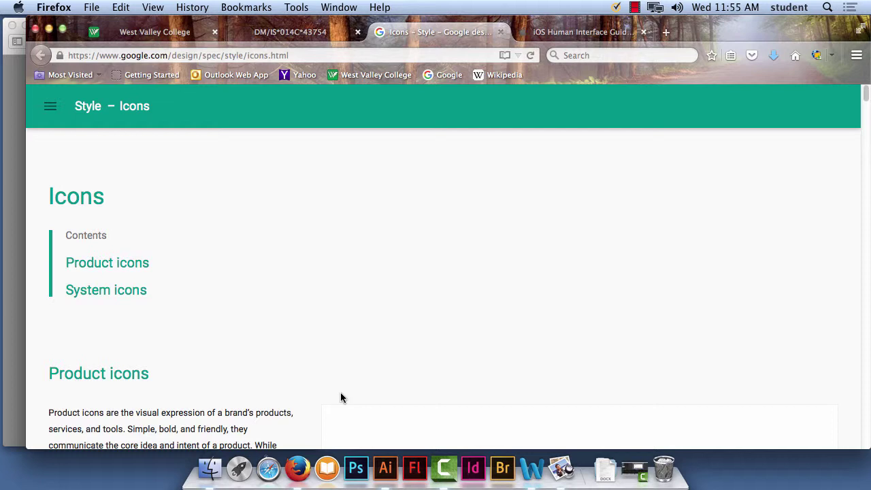
scroll(432, 295, "down", 10)
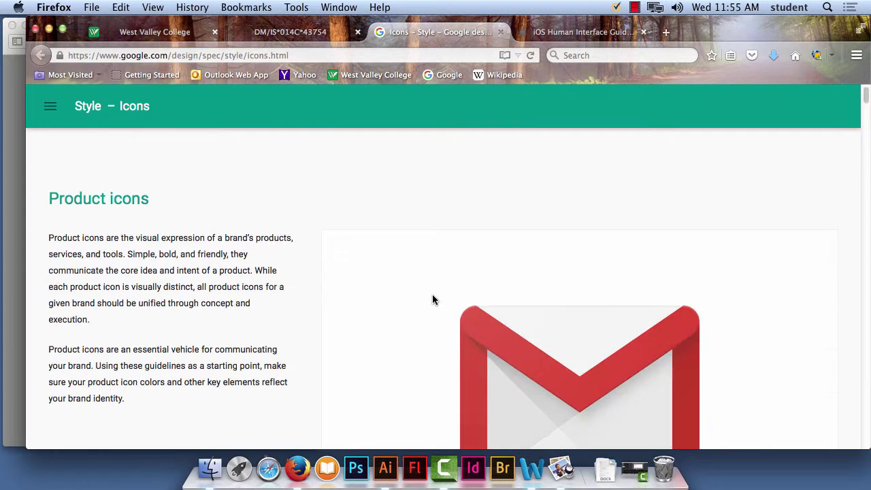
scroll(432, 299, "down", 3)
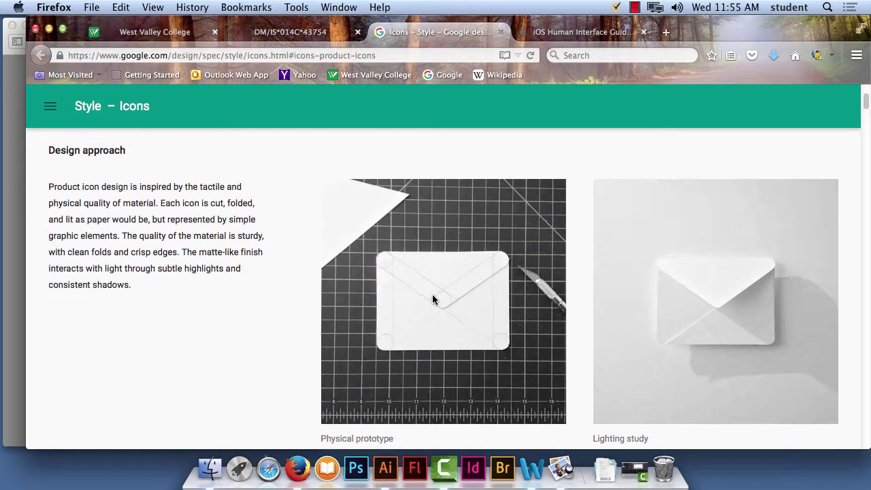
scroll(433, 299, "down", 8)
scroll(433, 299, "down", 5)
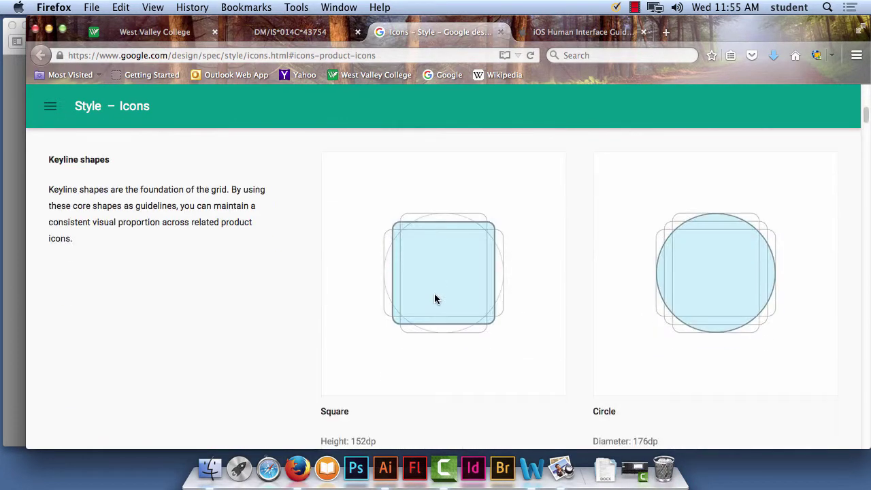
scroll(436, 297, "down", 3)
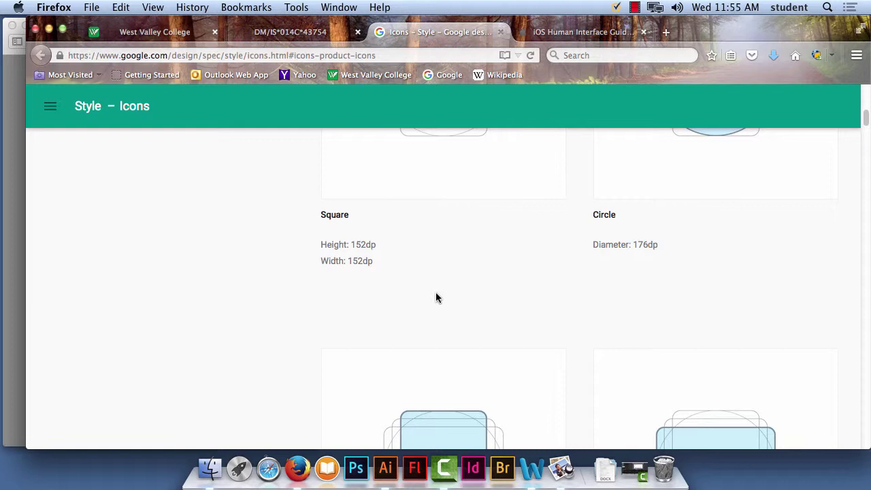
scroll(466, 303, "down", 10)
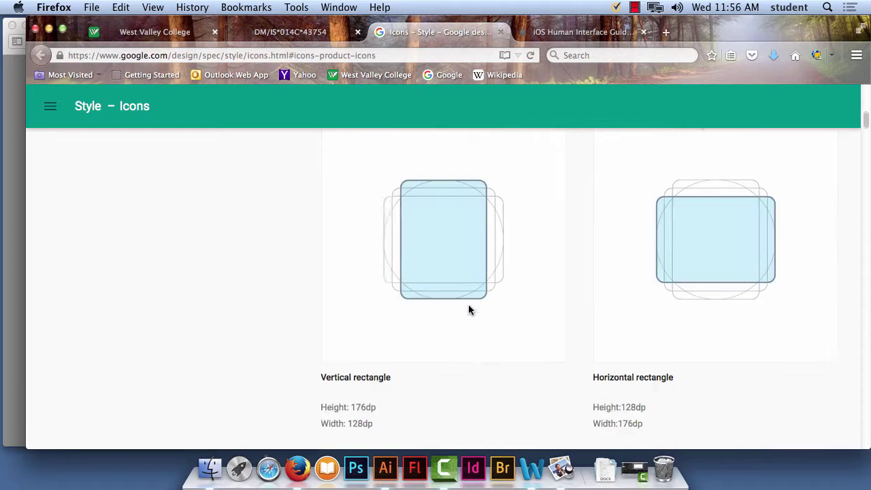
scroll(467, 312, "up", 5)
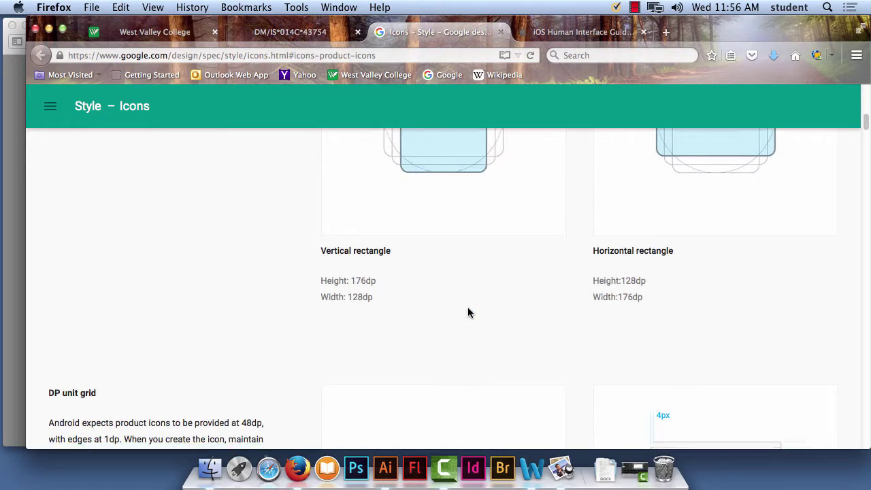
scroll(467, 312, "down", 3)
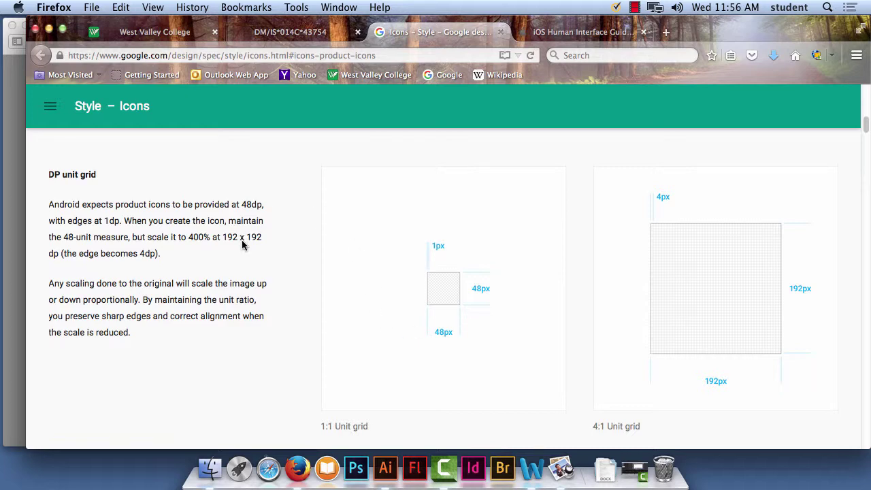
Skim the product icon anatomy and metrics sections through to the tint, shade and shadow values.
scroll(242, 245, "down", 6)
scroll(242, 246, "down", 12)
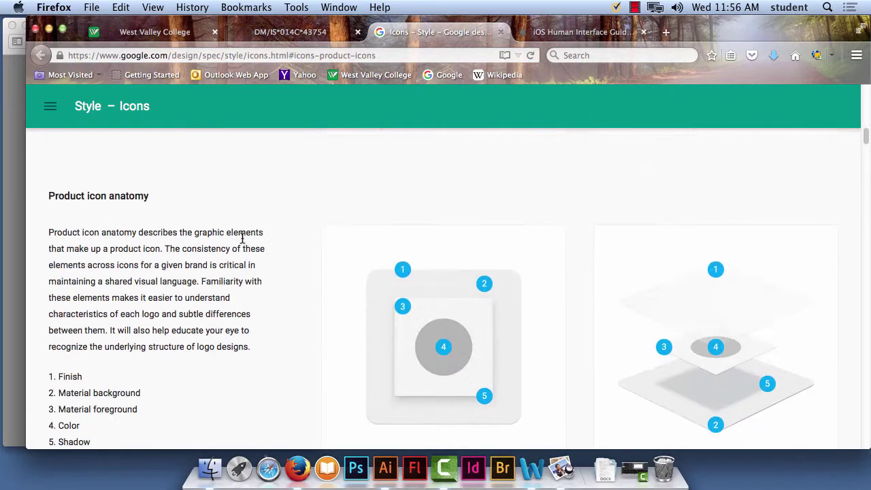
scroll(242, 243, "down", 12)
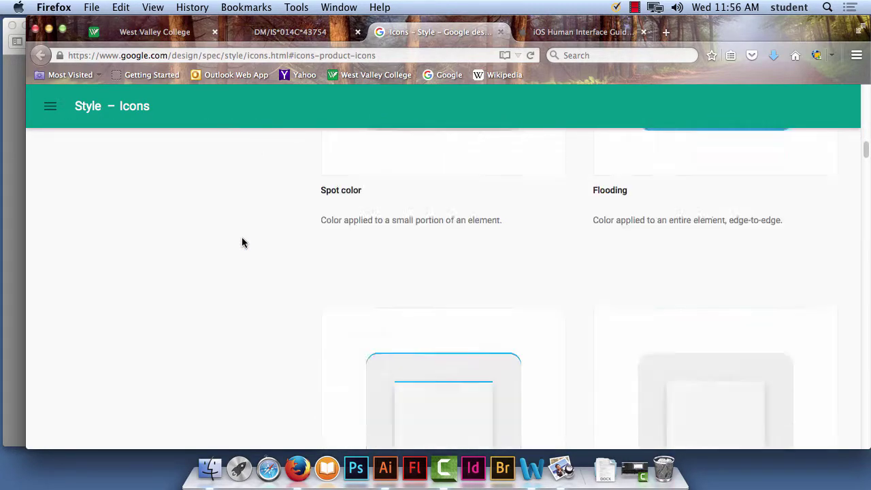
scroll(242, 243, "down", 5)
scroll(242, 243, "up", 5)
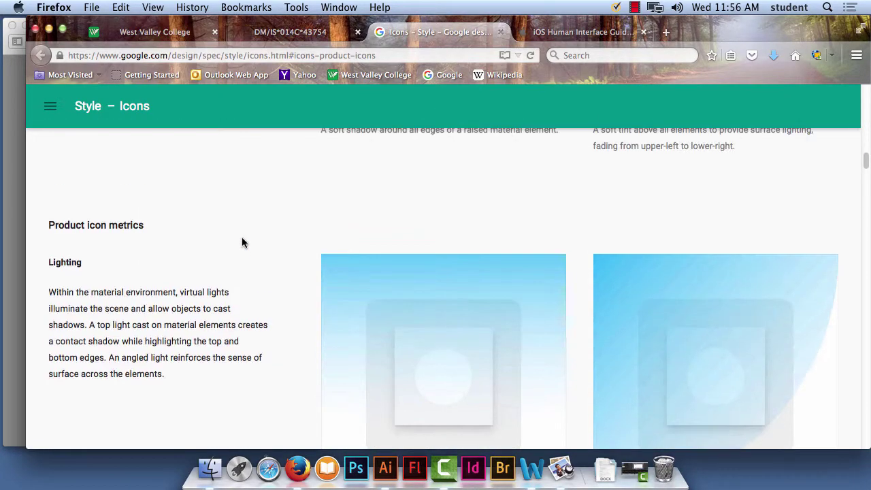
scroll(243, 239, "down", 5)
scroll(244, 233, "down", 10)
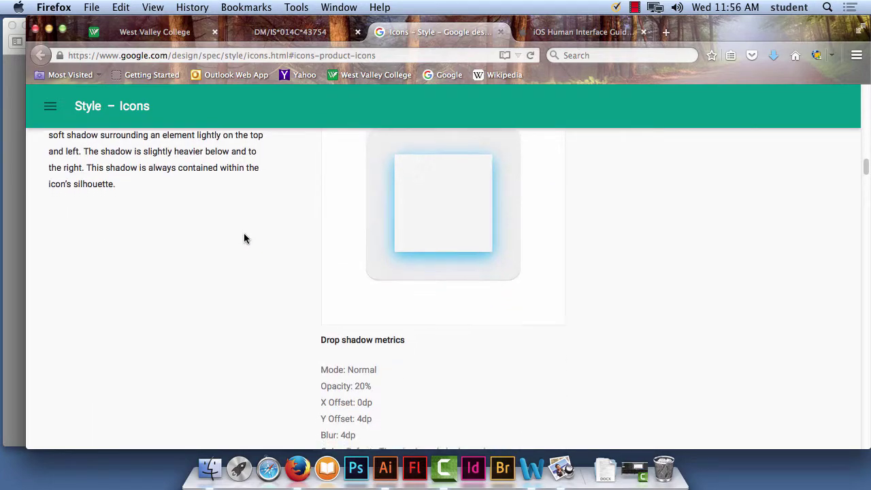
scroll(243, 233, "down", 15)
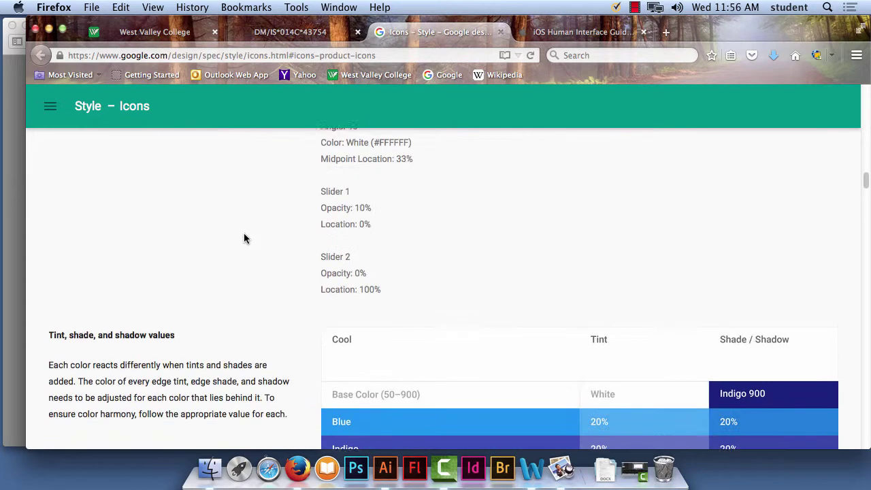
Skim the product icon patterns, from the color and score do/don't examples to the human icon rules.
scroll(245, 237, "down", 15)
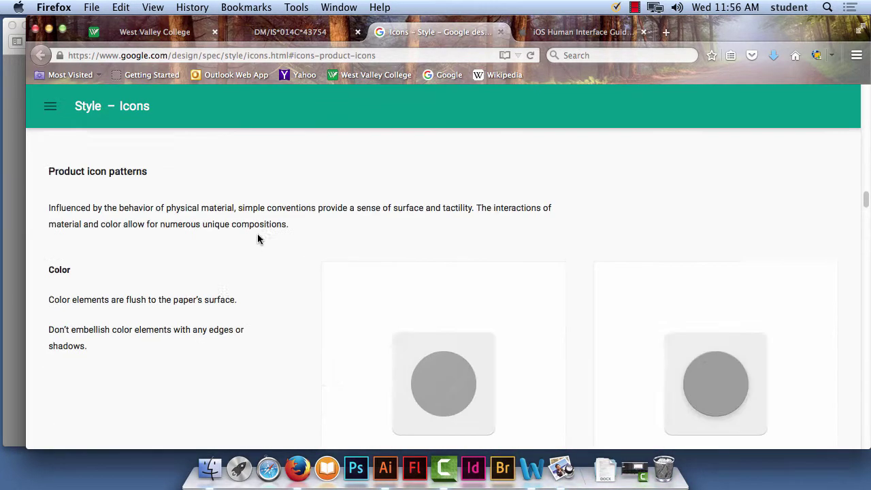
scroll(255, 245, "down", 15)
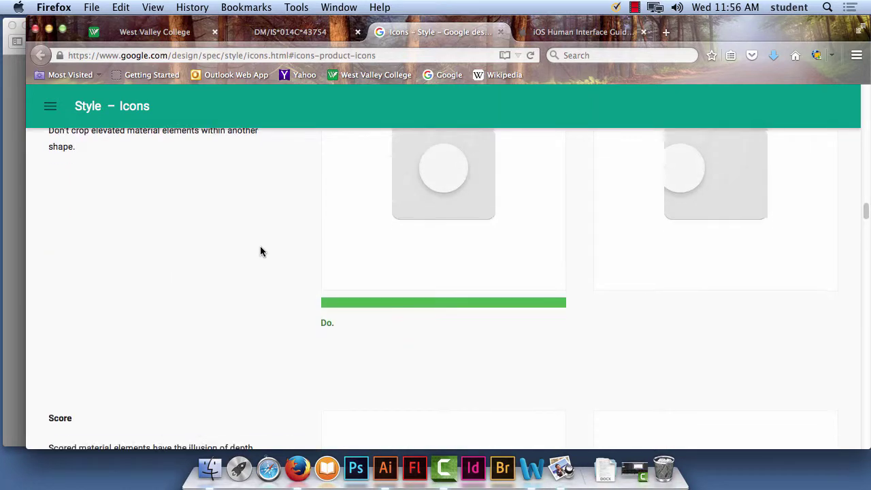
scroll(260, 249, "down", 15)
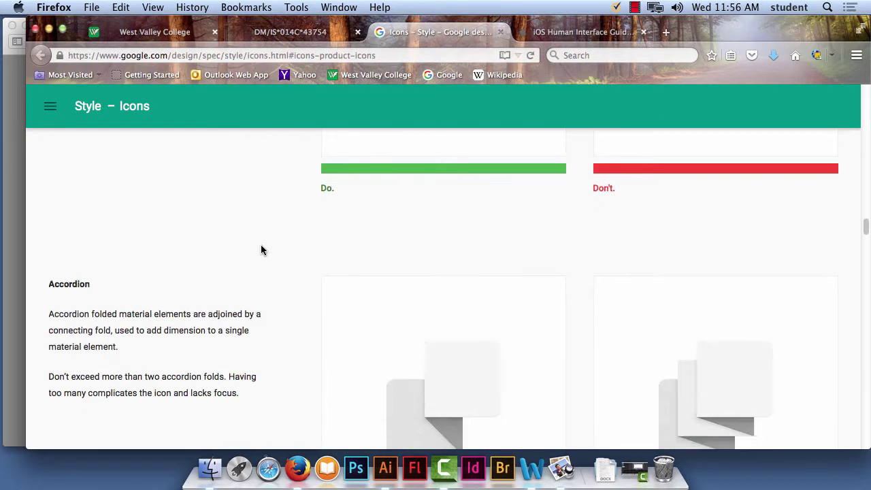
scroll(260, 250, "down", 15)
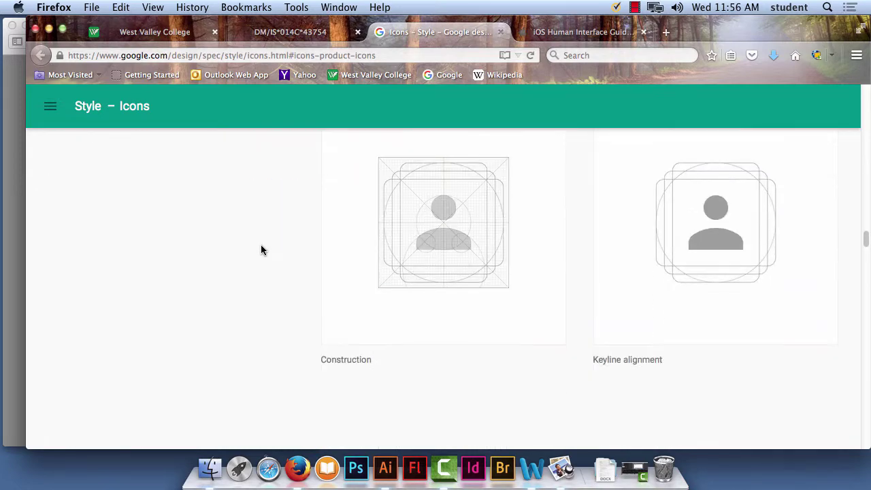
scroll(260, 247, "down", 15)
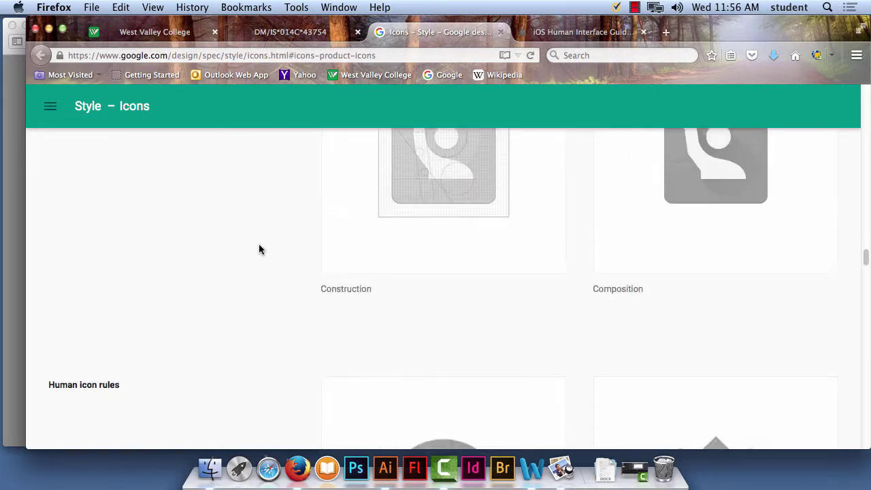
Examine the System icons section, covering its icon set, design principles, icon grid and keyline shape sizes.
scroll(259, 248, "down", 15)
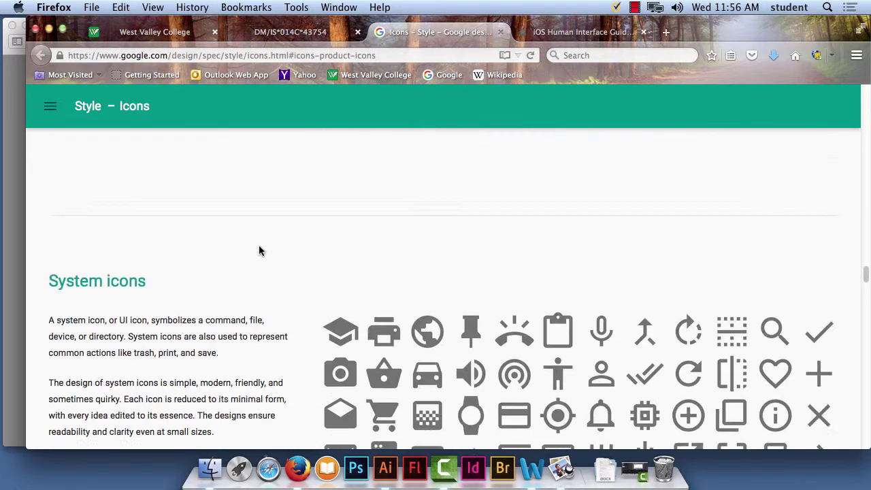
scroll(260, 246, "down", 7)
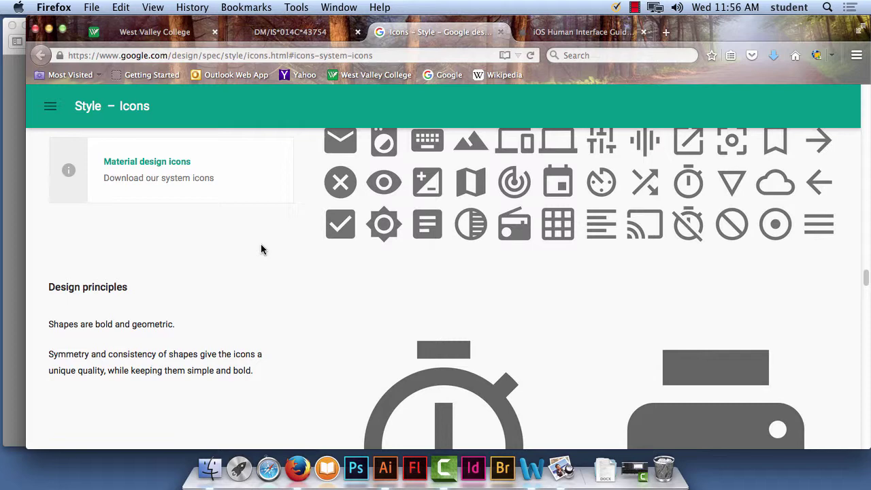
scroll(240, 279, "down", 10)
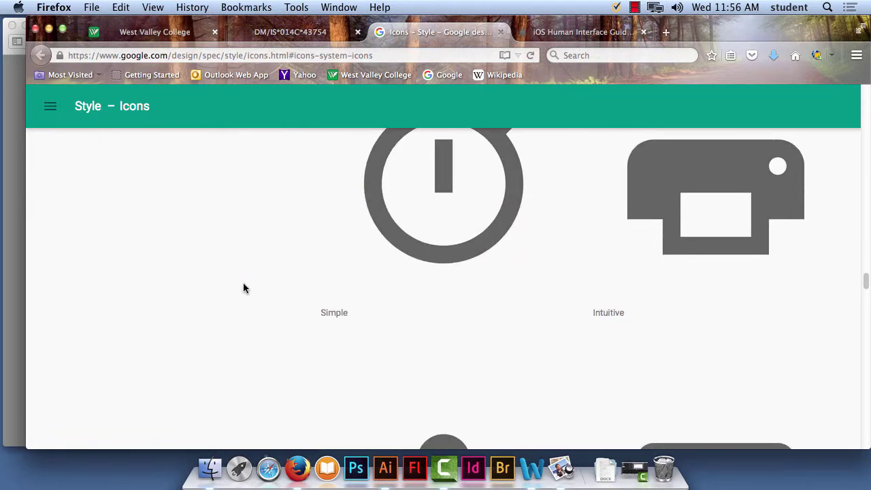
scroll(247, 297, "down", 10)
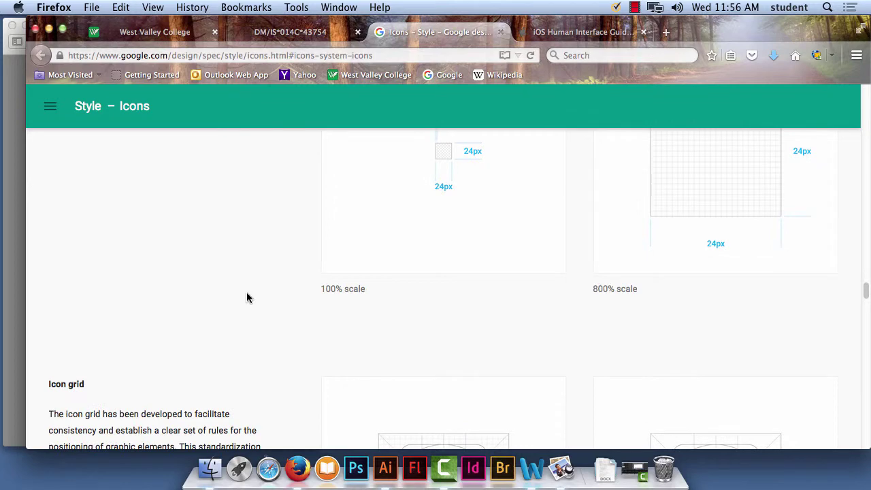
scroll(247, 297, "down", 4)
scroll(249, 297, "down", 15)
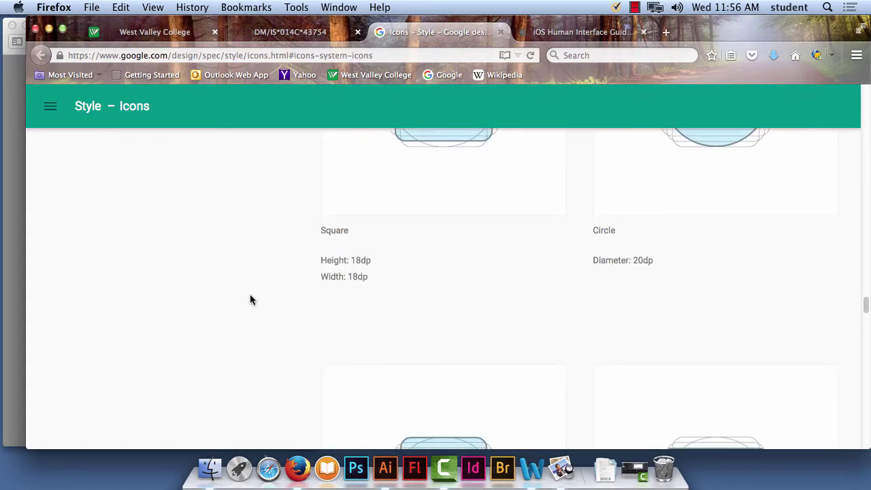
scroll(264, 298, "down", 3)
Open the Typography page of the Style guidelines and skim the Roboto typeface examples and weights.
left_click_drag(866, 306, 868, 260)
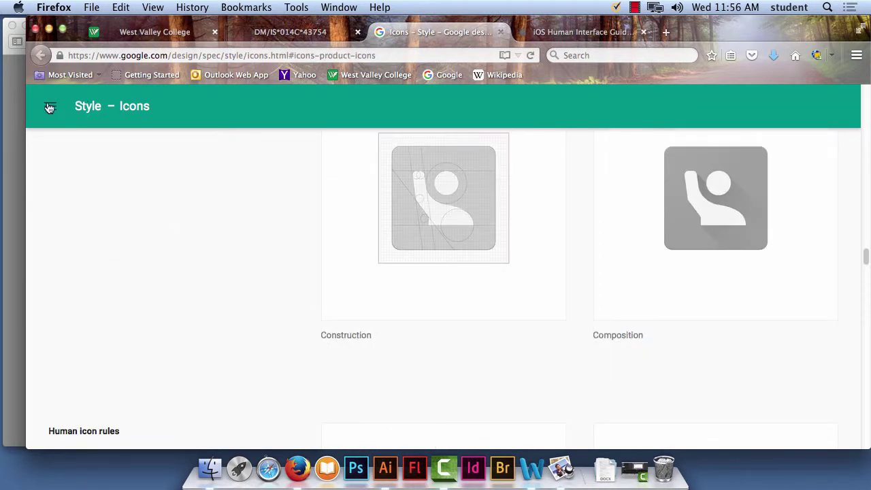
left_click(48, 106)
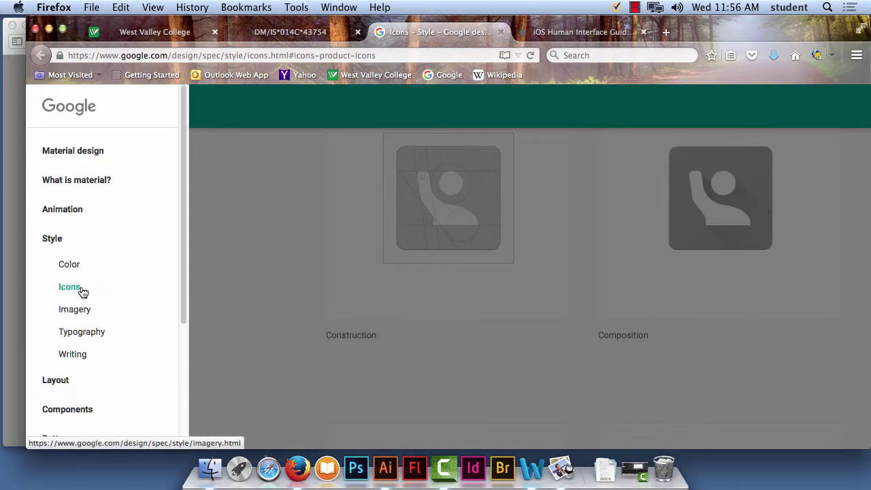
left_click(88, 333)
scroll(334, 317, "down", 10)
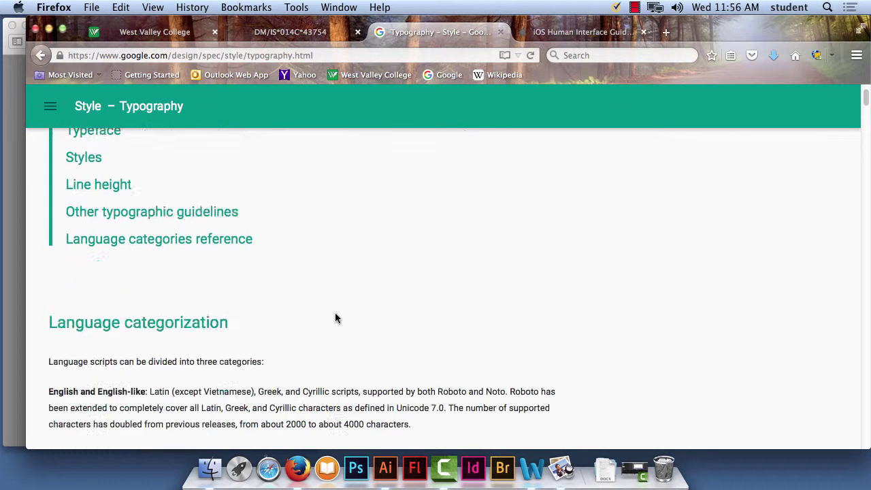
scroll(335, 313, "down", 15)
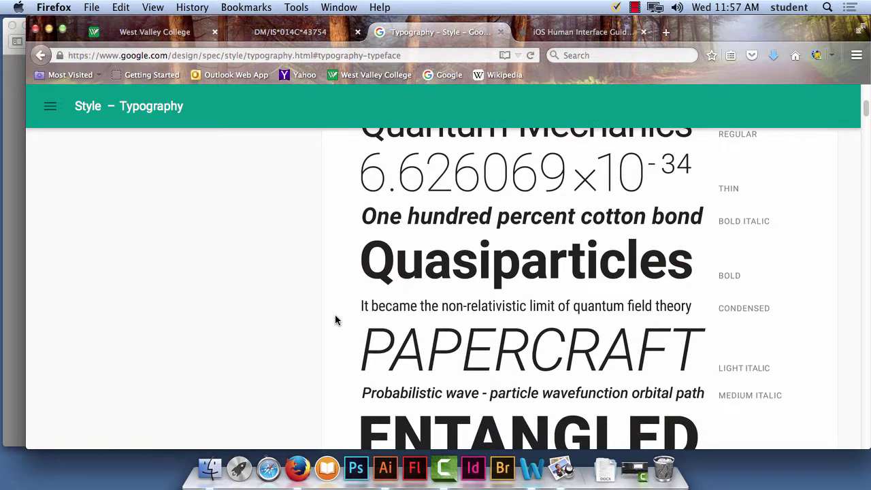
scroll(335, 317, "down", 15)
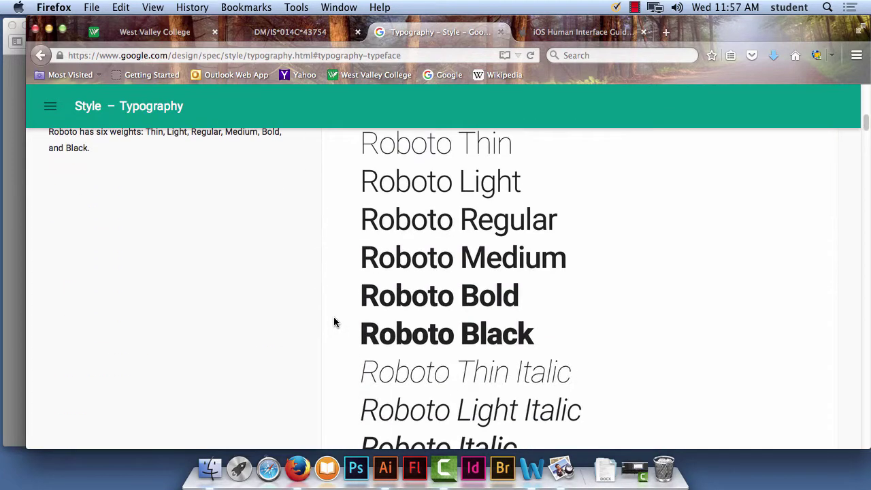
scroll(415, 323, "up", 15)
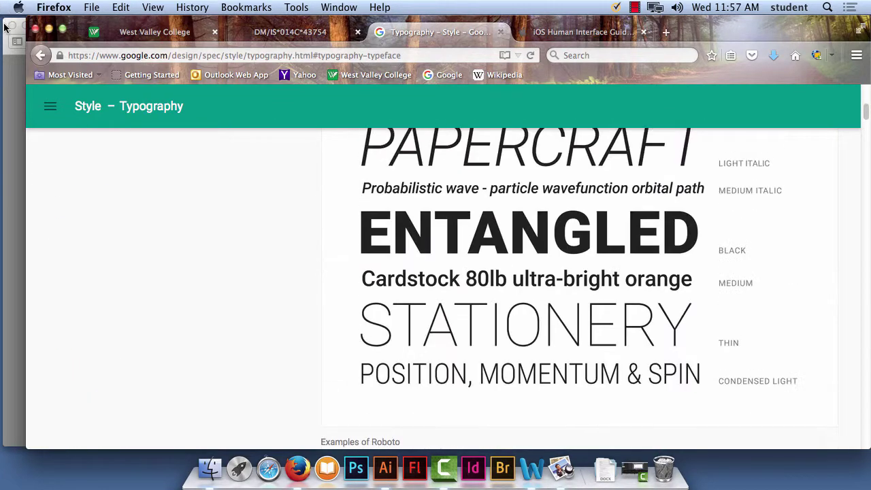
Go back to the Icons page of the Style guidelines and glance over its opening section.
left_click(52, 108)
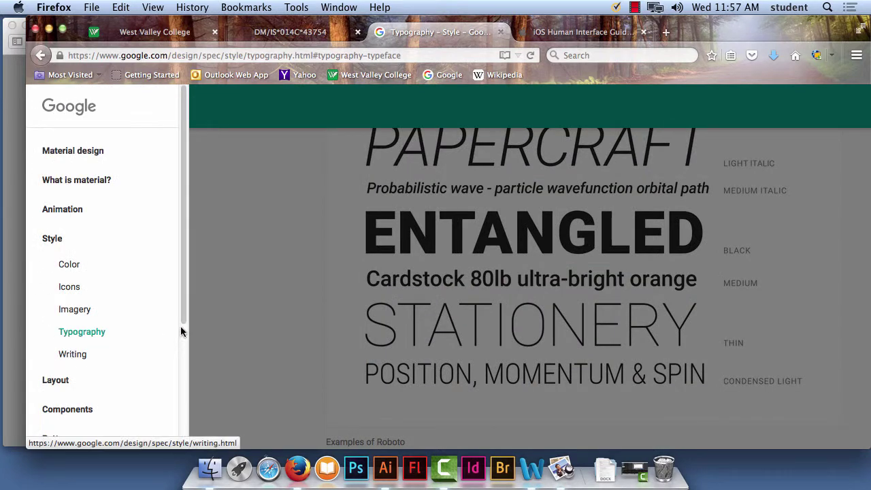
left_click_drag(183, 316, 156, 313)
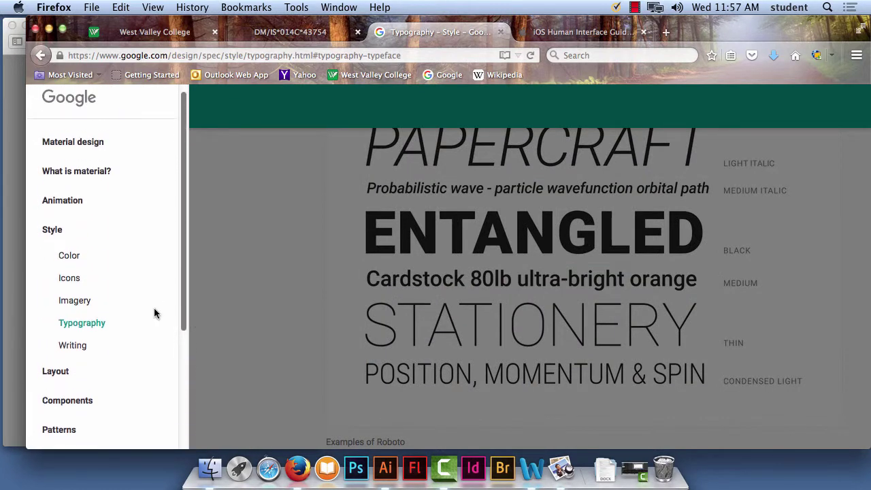
left_click(69, 281)
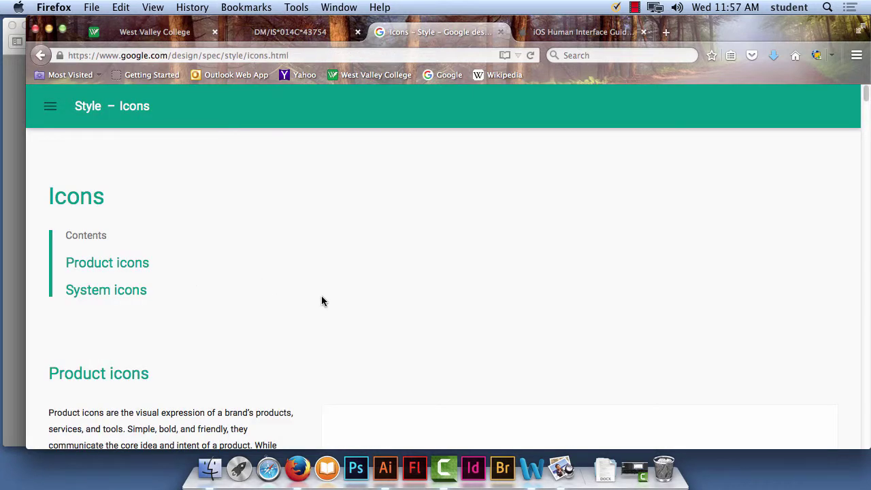
scroll(322, 300, "down", 10)
scroll(322, 301, "up", 10)
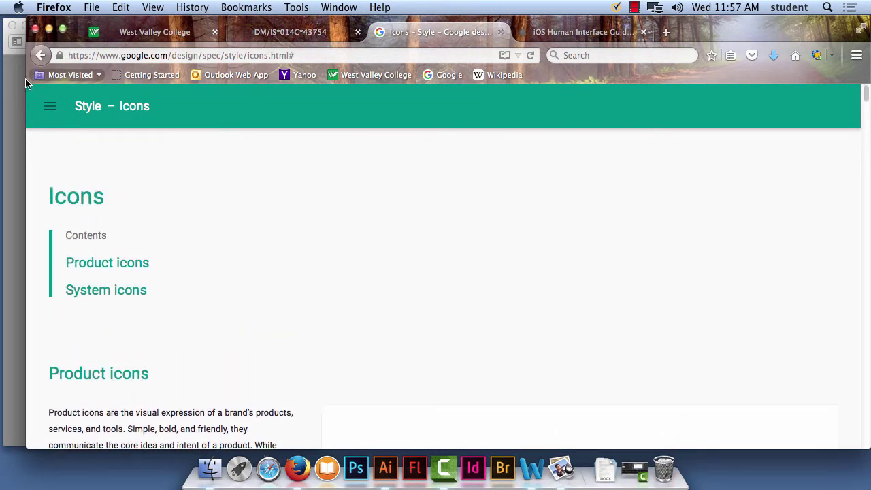
left_click(49, 106)
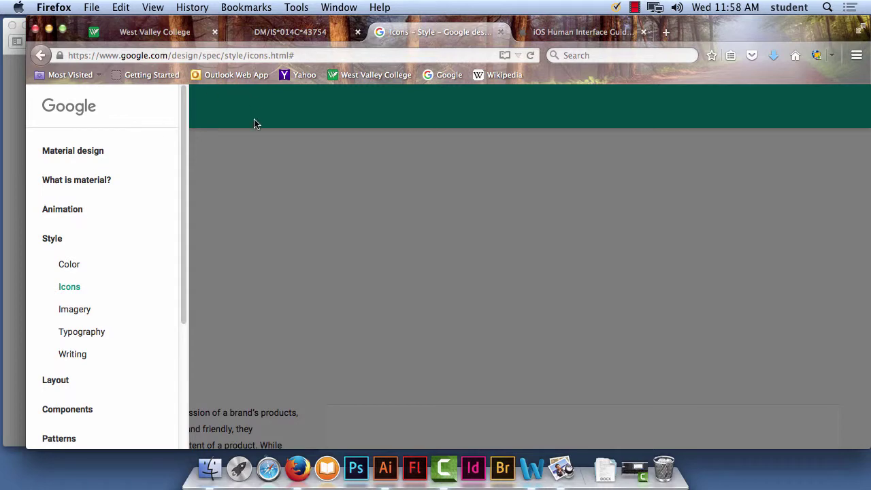
left_click(257, 151)
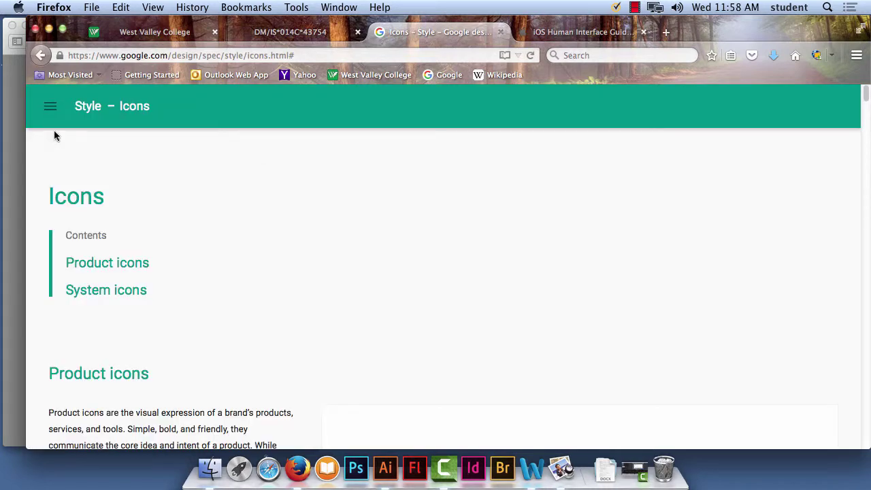
Open the Imagery page of the Style guidelines and skim the imagery principles, from the personal relevance, information and delight examples to the background imagery.
left_click(51, 108)
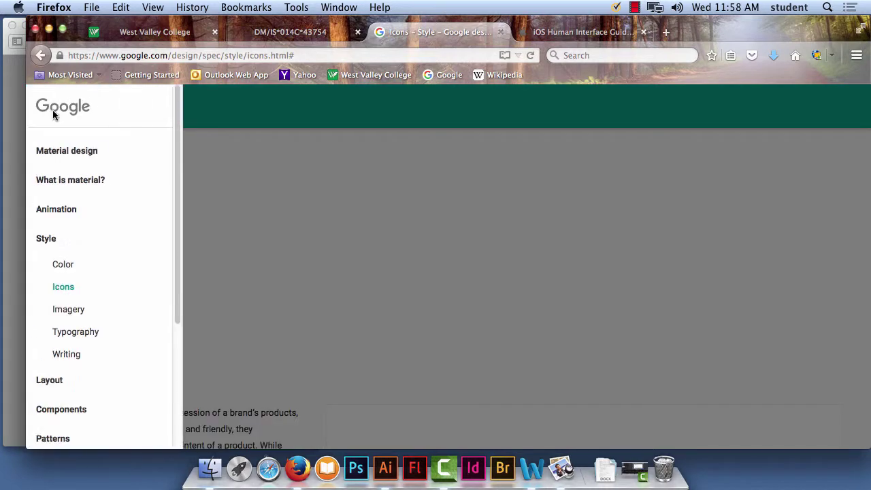
left_click(90, 310)
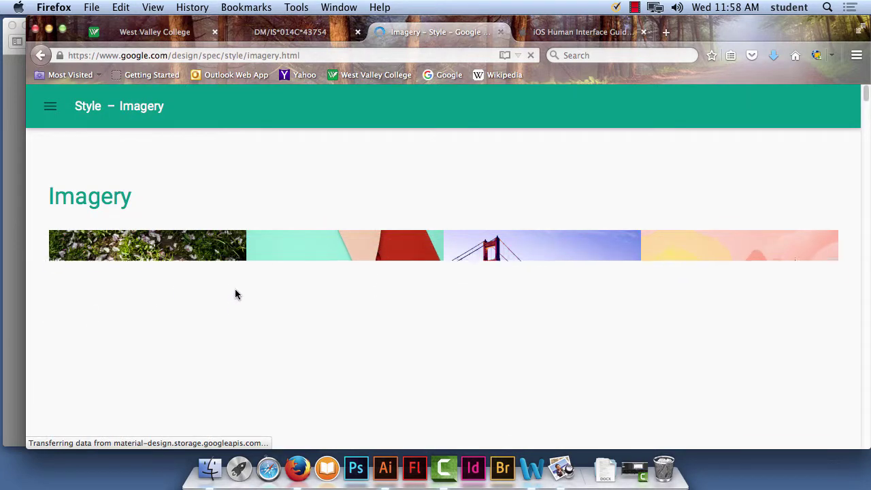
scroll(309, 305, "down", 10)
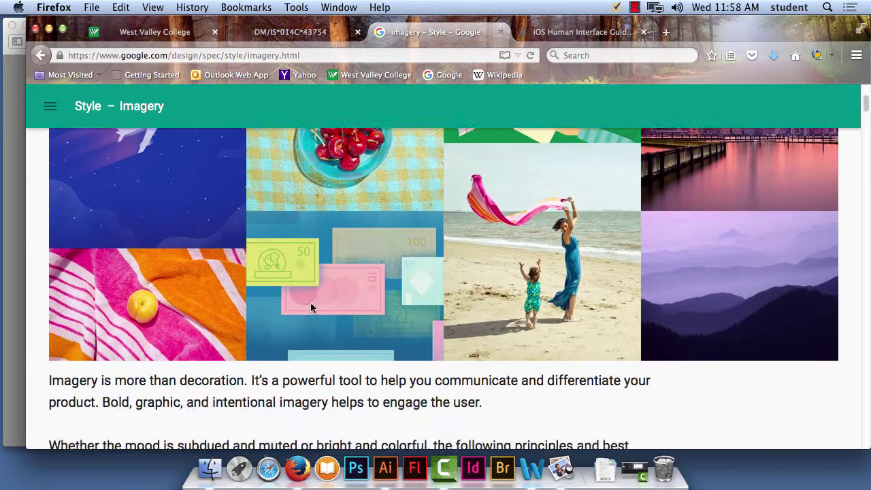
scroll(310, 308, "down", 8)
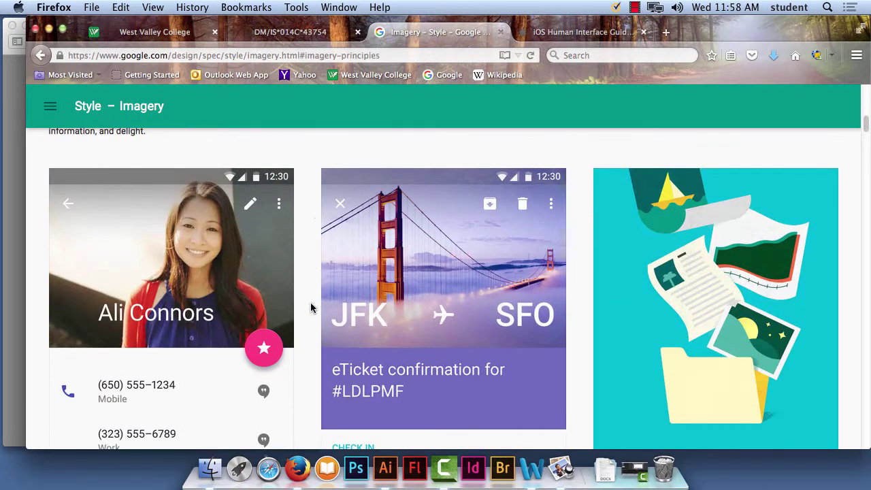
scroll(310, 309, "down", 5)
scroll(311, 309, "up", 8)
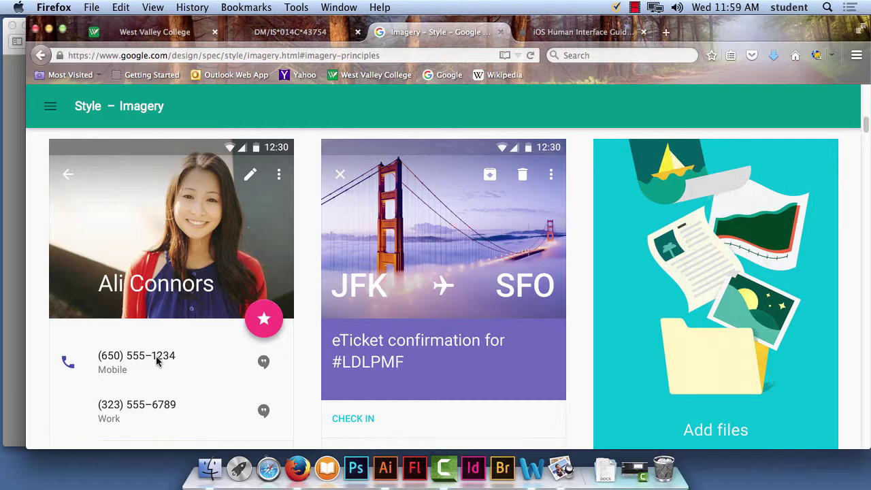
scroll(285, 353, "down", 5)
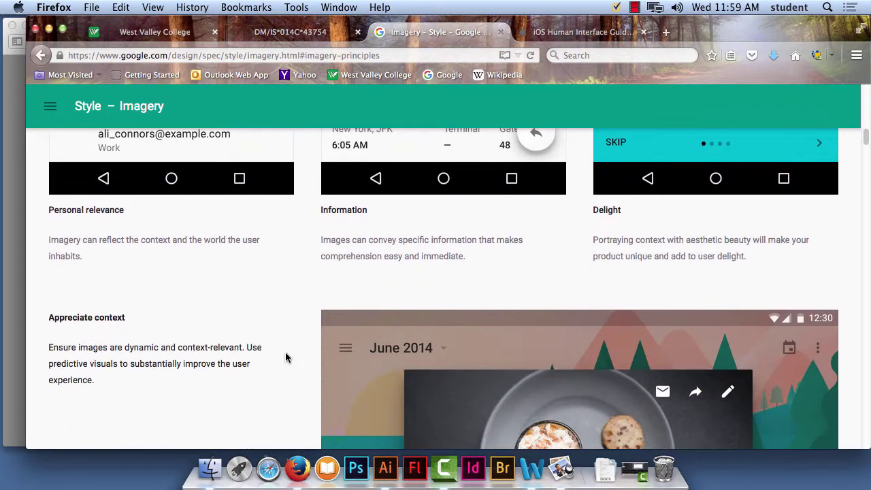
scroll(285, 356, "down", 3)
scroll(286, 357, "down", 5)
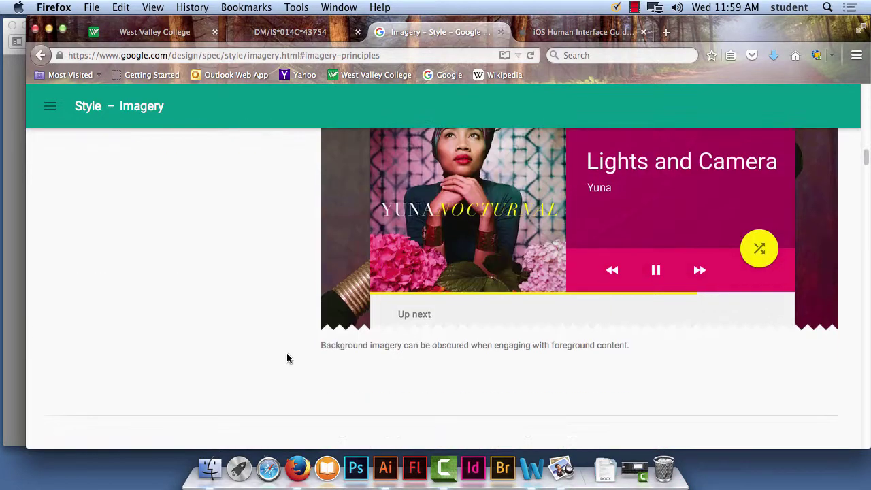
scroll(287, 359, "up", 5)
scroll(287, 359, "down", 5)
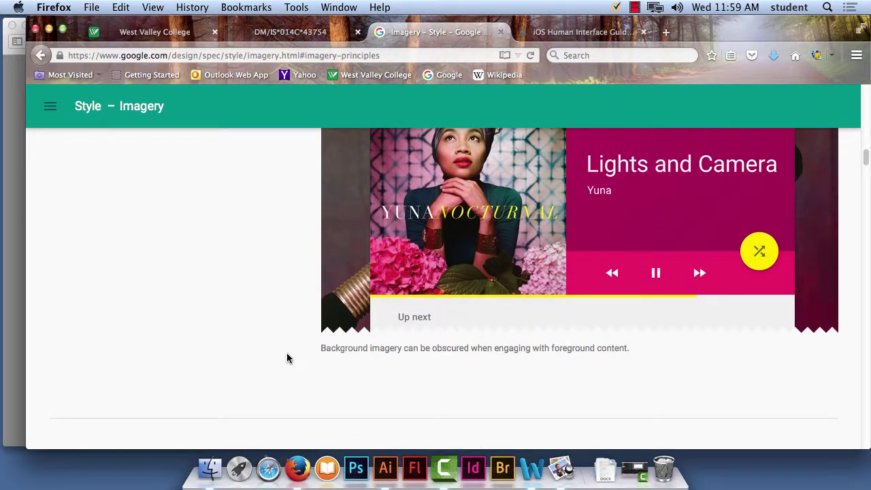
Examine the imagery best practices, covering the do/don't examples for staying away from stock and having a point of focus.
scroll(287, 359, "down", 14)
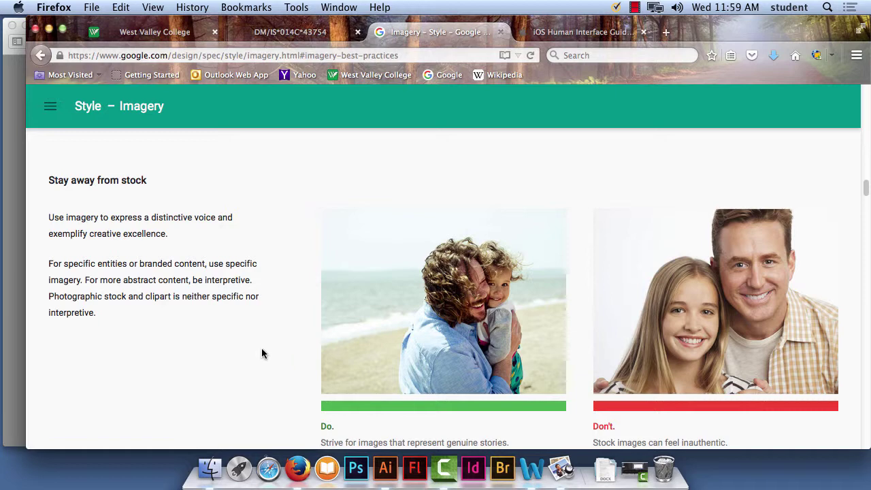
scroll(333, 319, "down", 5)
scroll(343, 288, "up", 7)
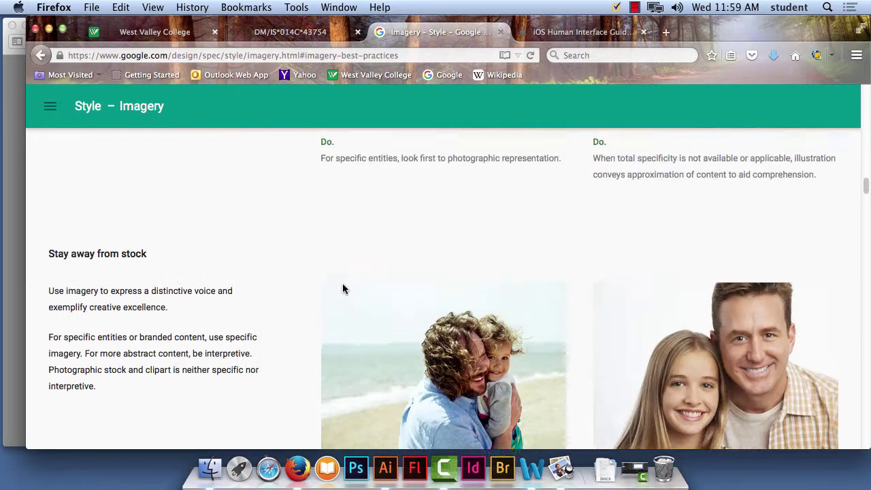
scroll(343, 289, "down", 5)
scroll(342, 289, "up", 1)
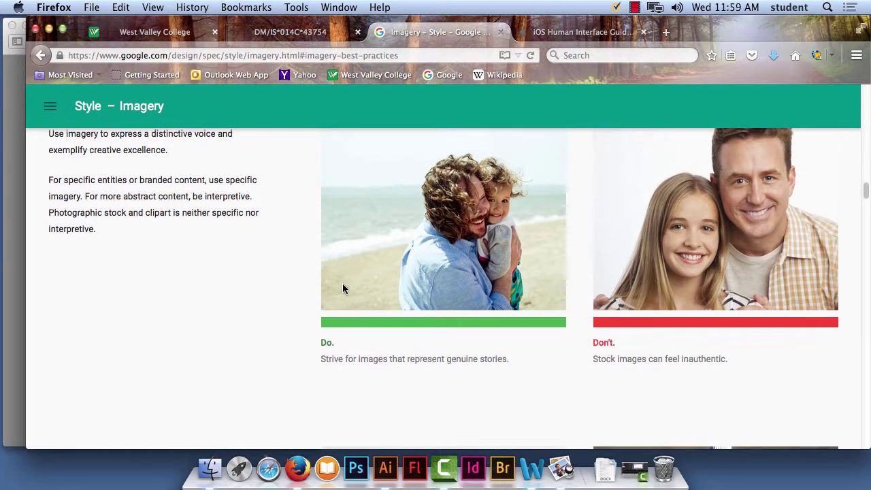
scroll(343, 284, "up", 1)
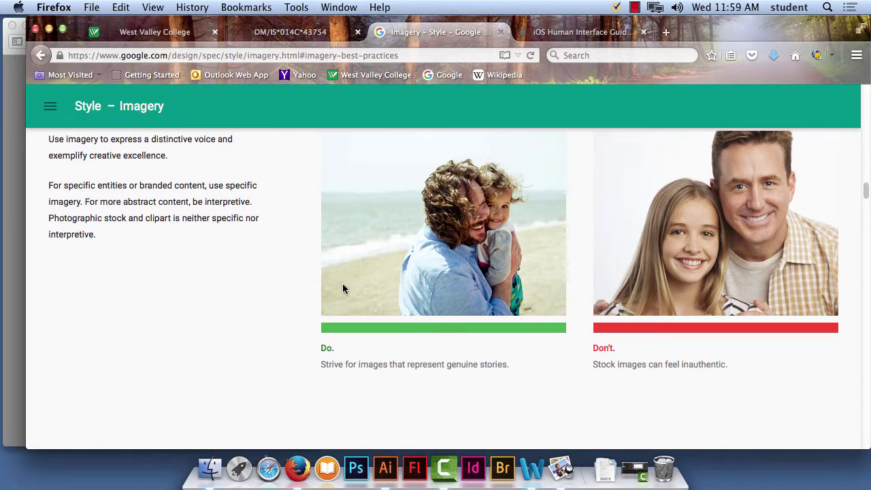
scroll(342, 283, "up", 1)
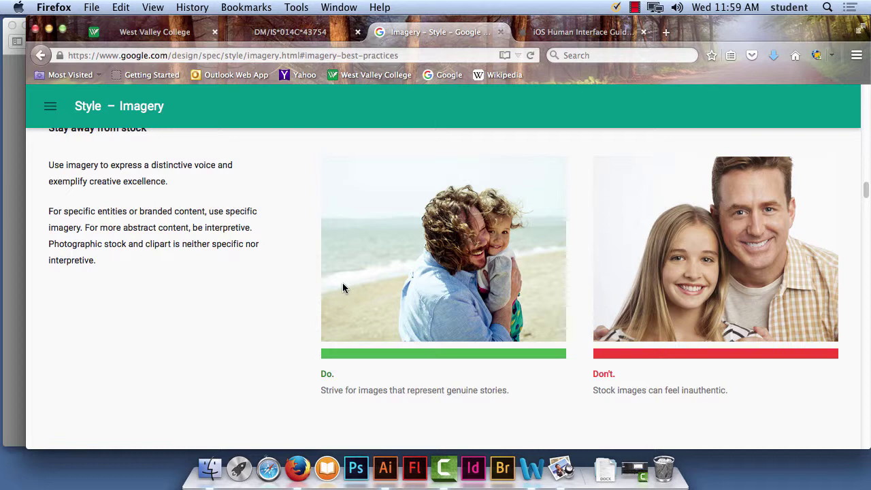
scroll(619, 287, "down", 5)
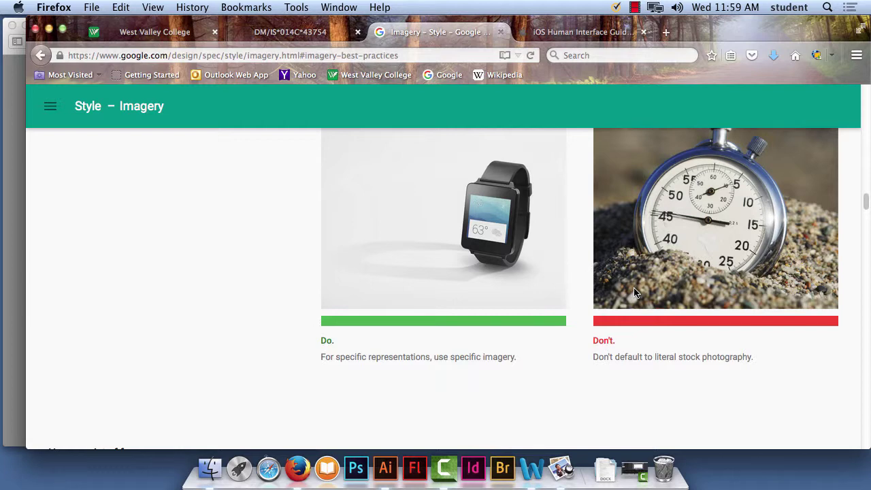
scroll(634, 292, "down", 4)
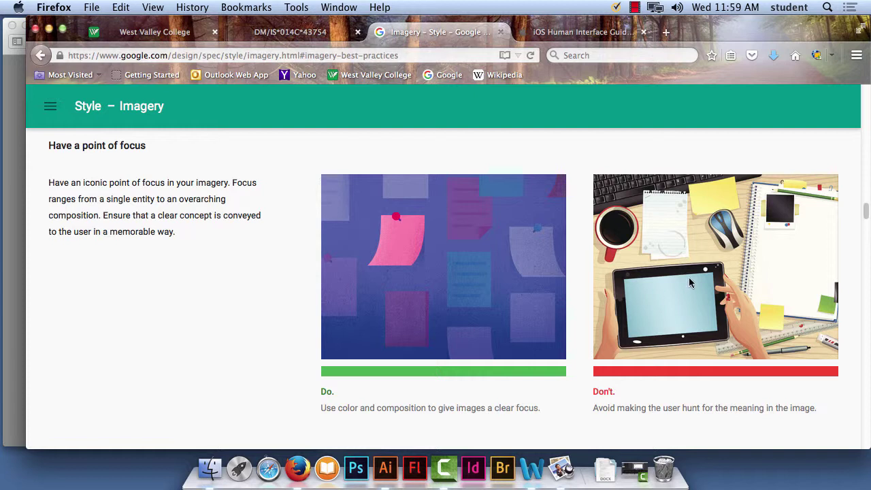
left_click(634, 7)
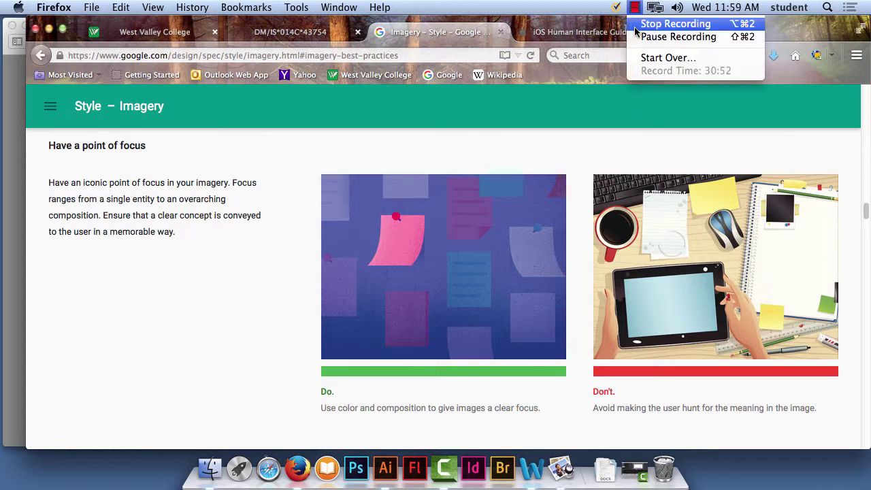